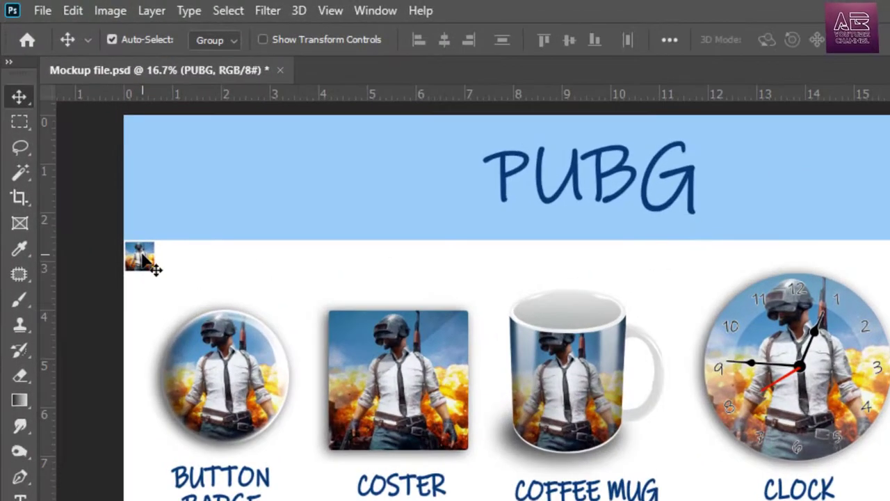
- Embed image 1 in the contents of the Rectangle 1 copy 2 smart object, save them and return to Mockup file.psd
left_click(80, 147)
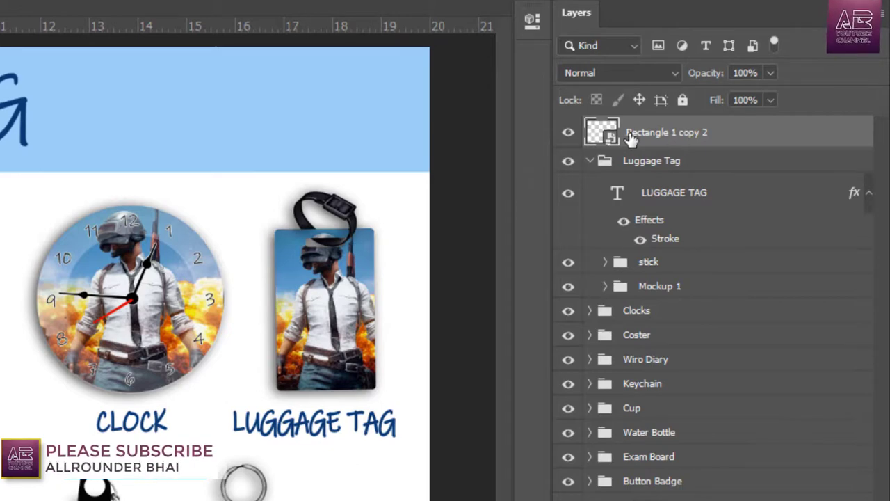
double_click(597, 136)
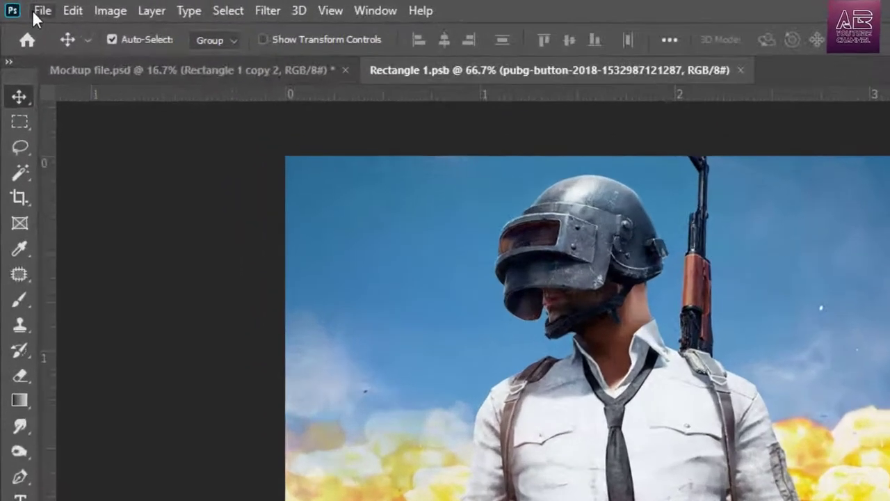
left_click(24, 6)
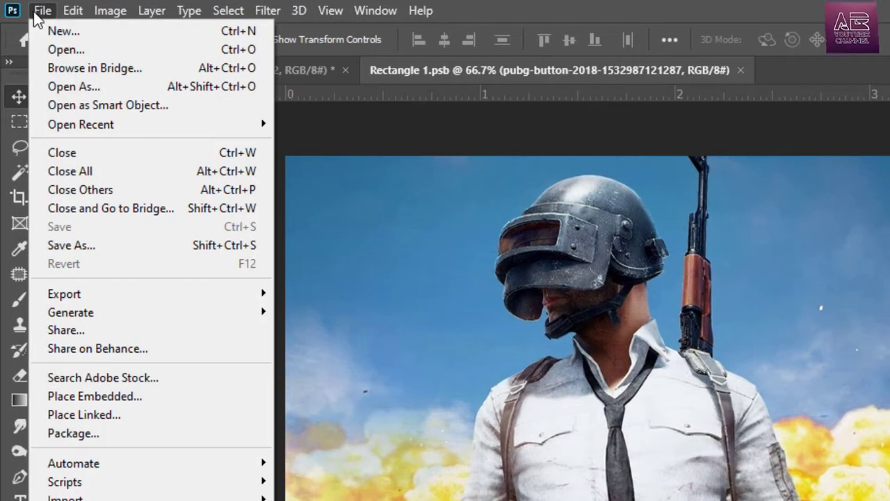
left_click(112, 395)
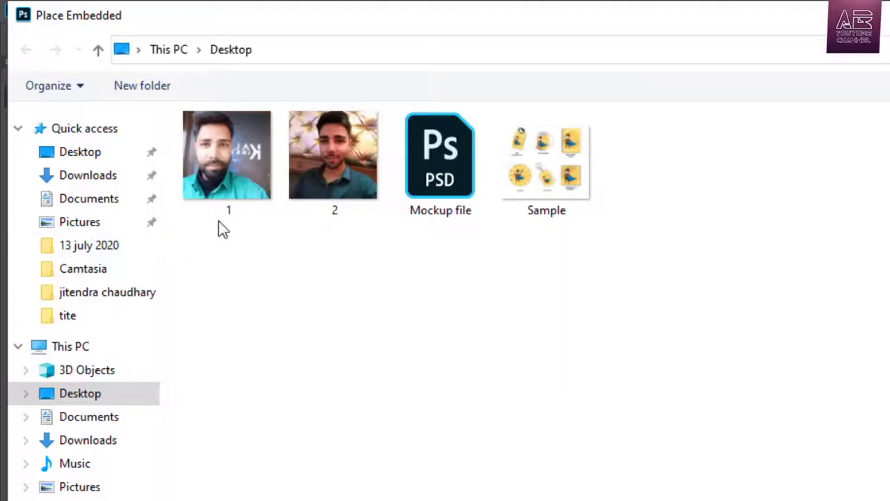
left_click(248, 164)
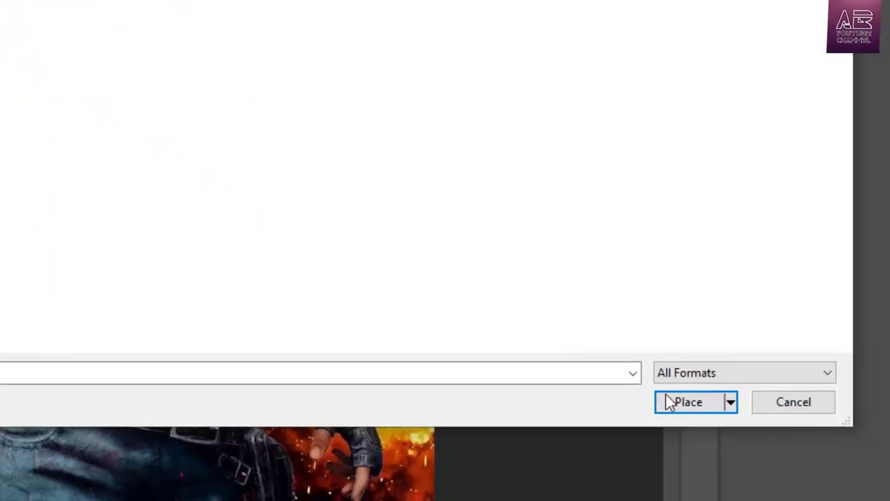
left_click(667, 396)
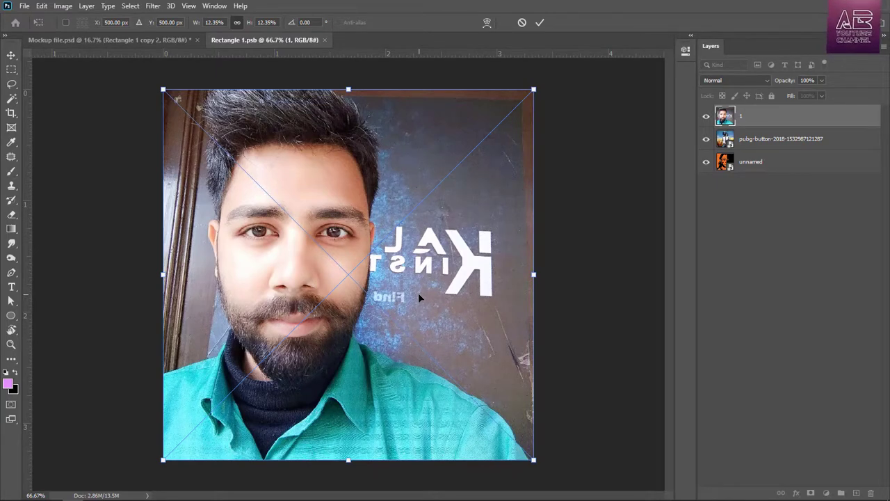
key("Return")
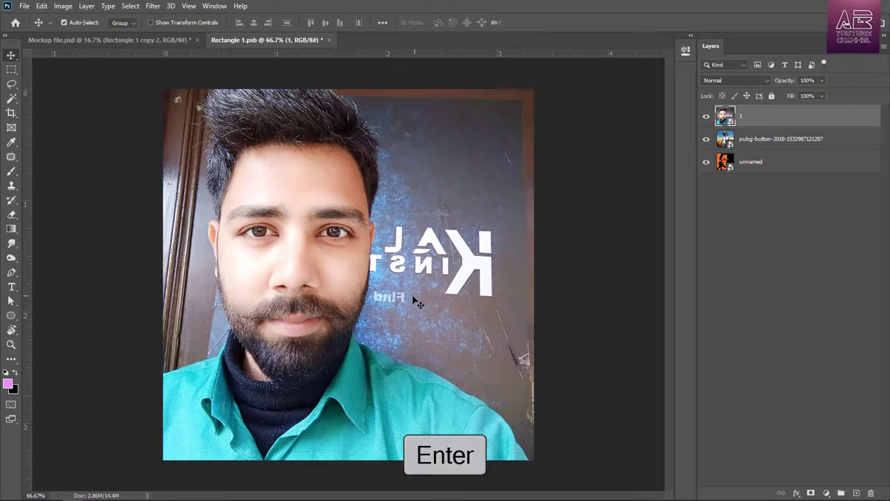
key("ctrl+s")
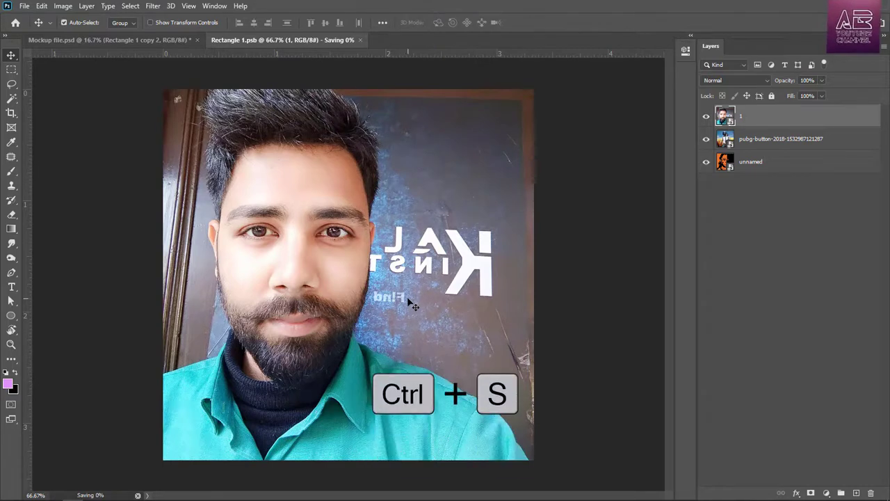
left_click(137, 38)
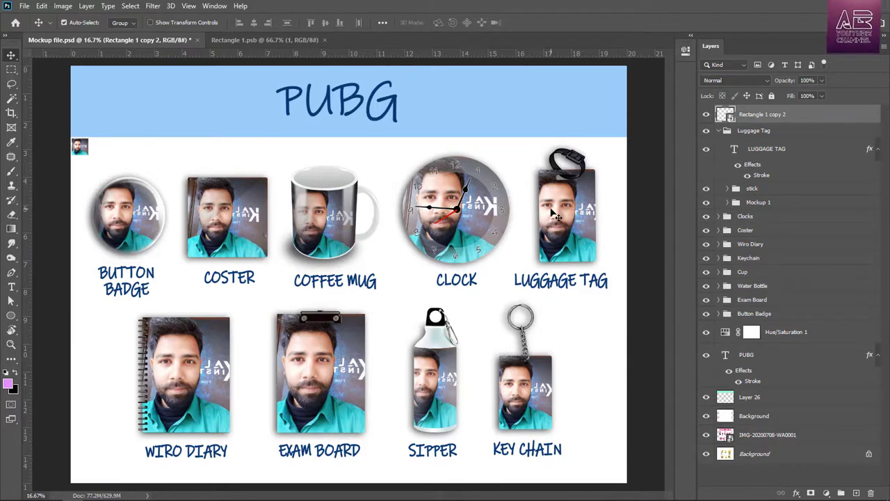
- Close the smart object file and Mockup file.psd without saving the mockup's changes
left_click(324, 40)
left_click(199, 40)
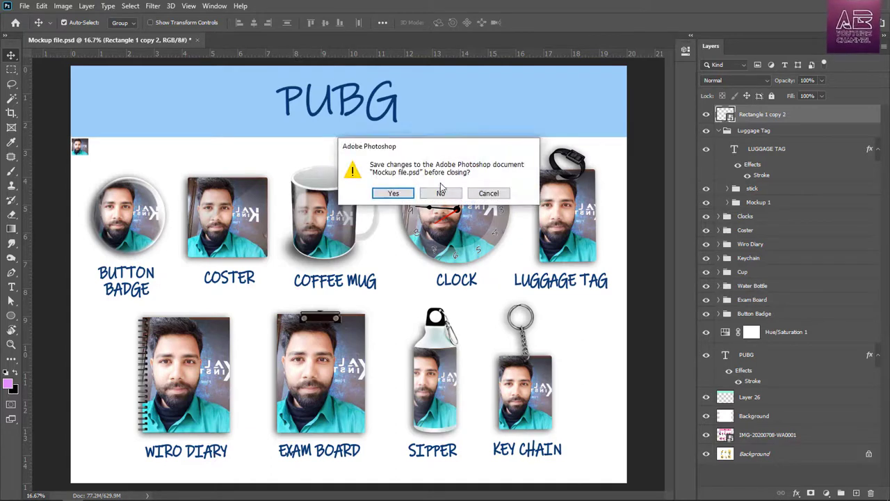
left_click(436, 194)
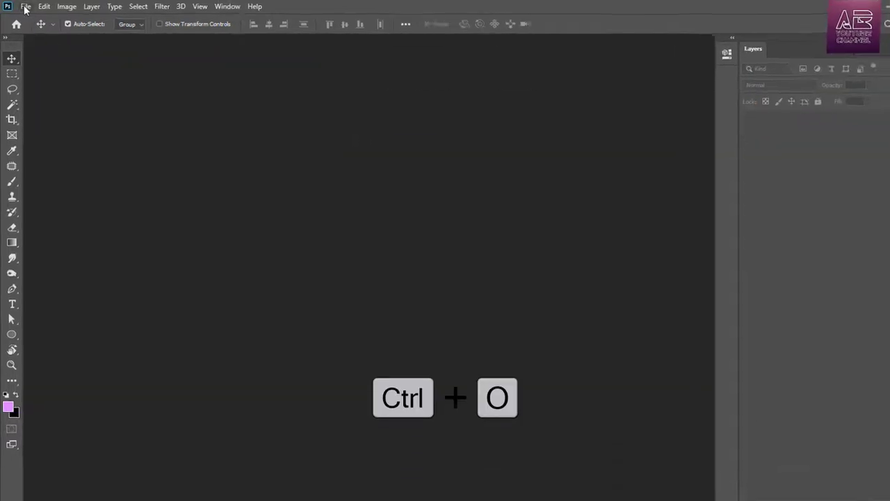
- Open the Sample.jpg product sheet image
left_click(23, 6)
left_click(65, 50)
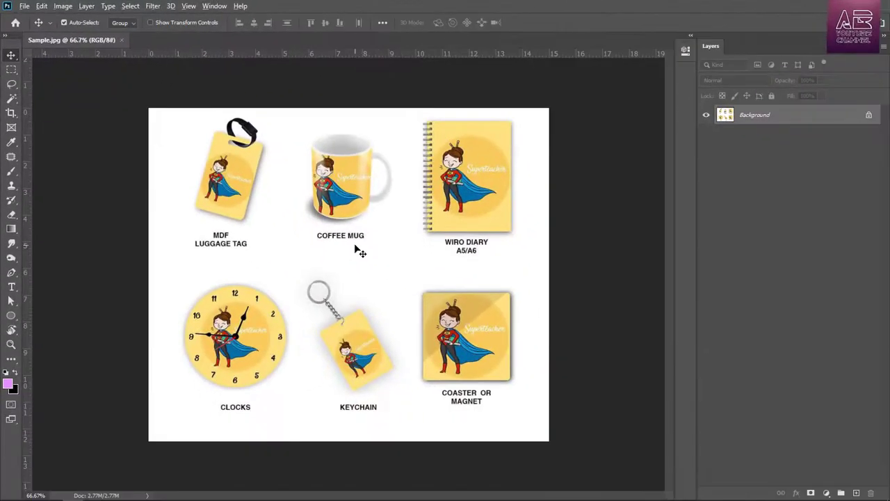
scroll(356, 245, "up", 2)
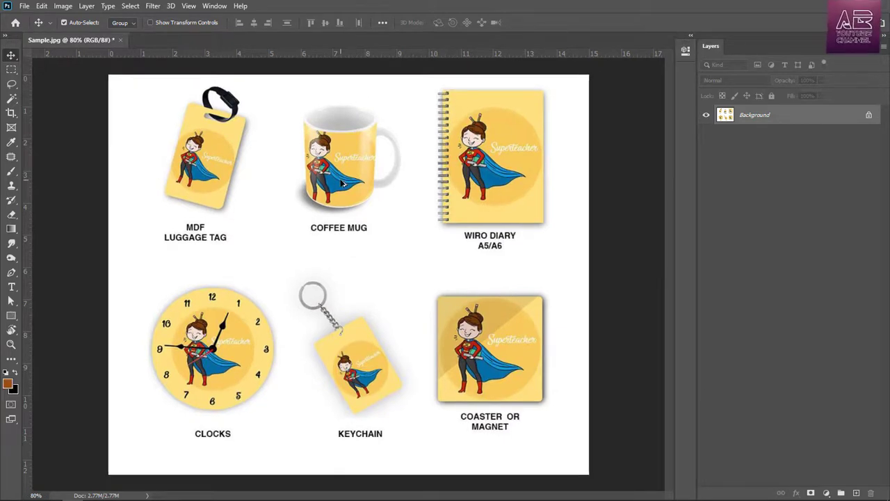
- Resample the image to a resolution of 300 pixels/inch
left_click(63, 5)
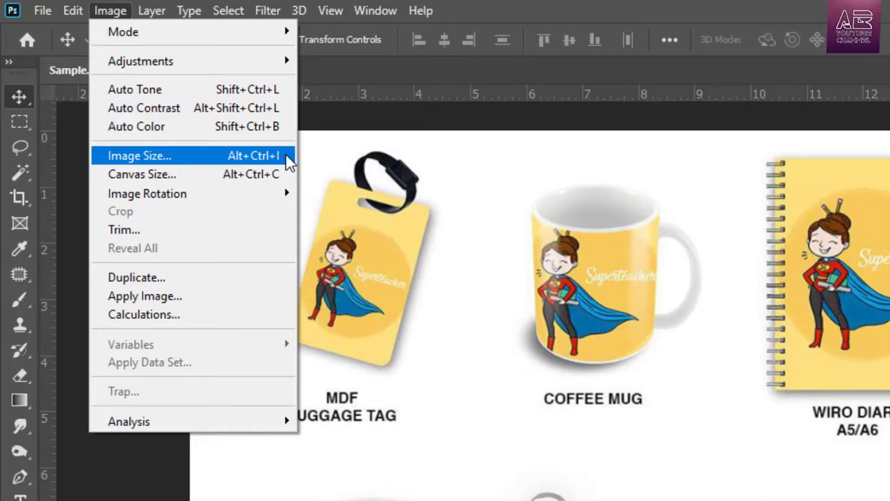
left_click(286, 154)
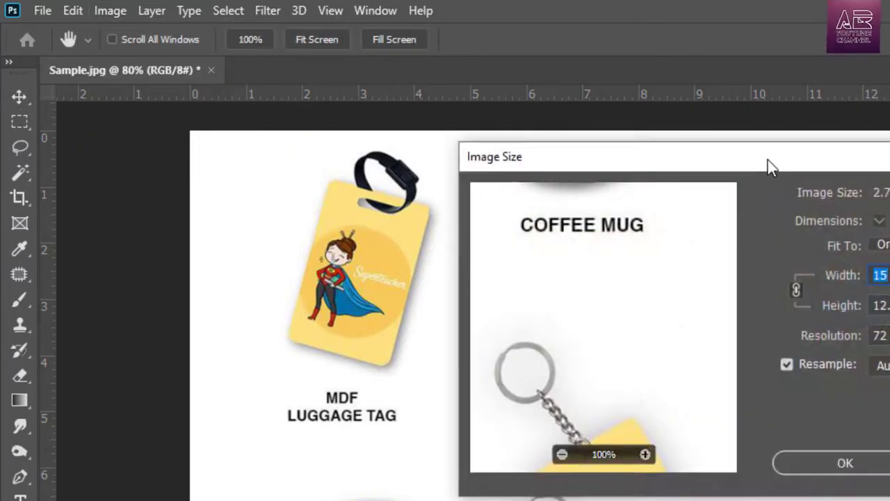
left_click_drag(768, 160, 561, 158)
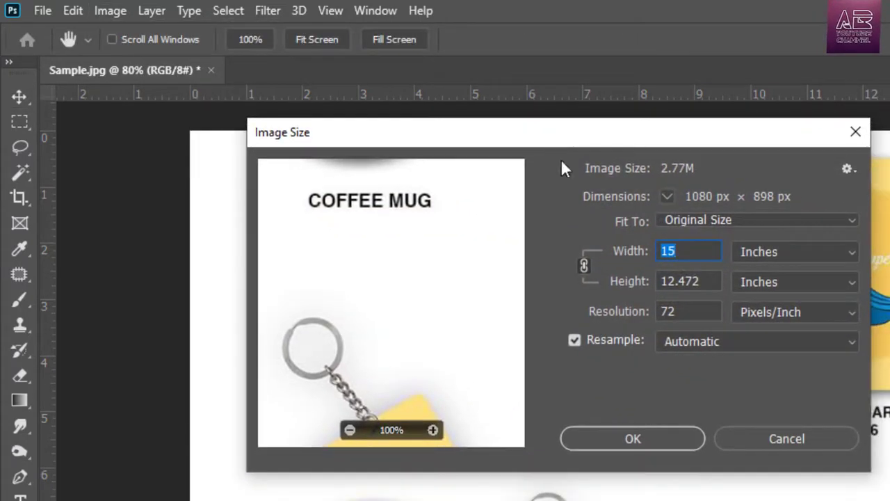
double_click(689, 315)
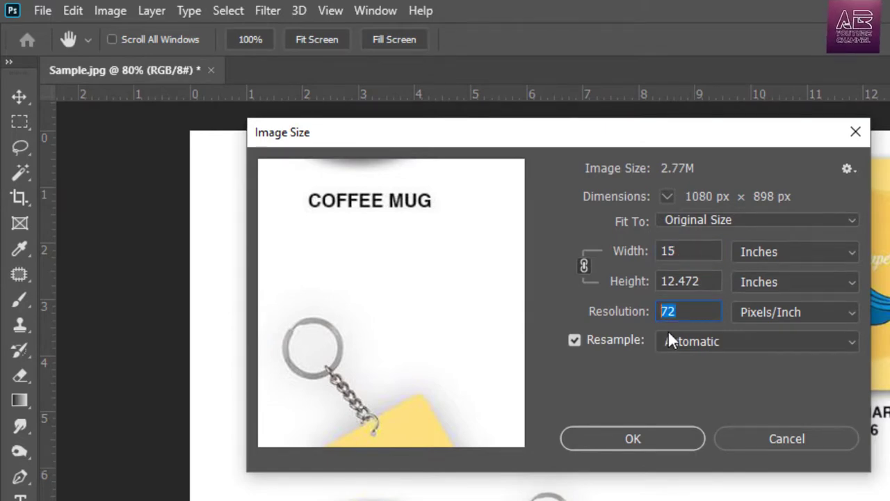
type("300")
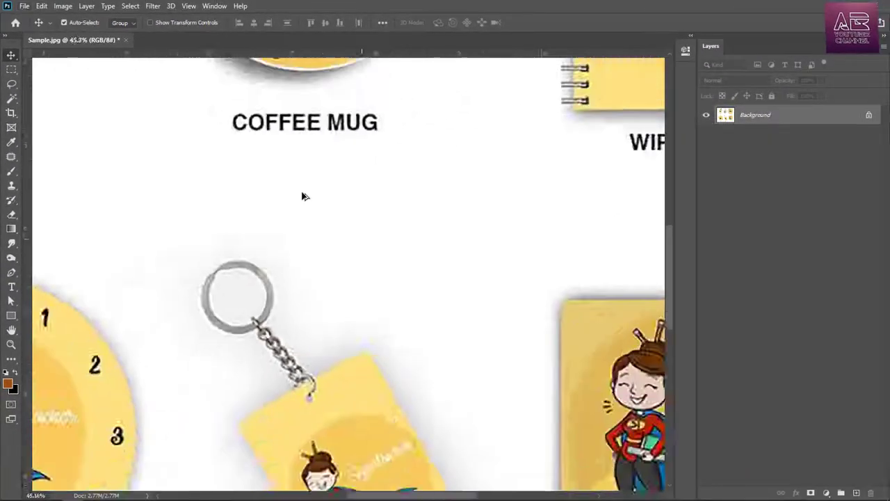
- Examine the resampled image's quality up close at the MDF luggage tag and the coffee mug
scroll(302, 196, "down", 6)
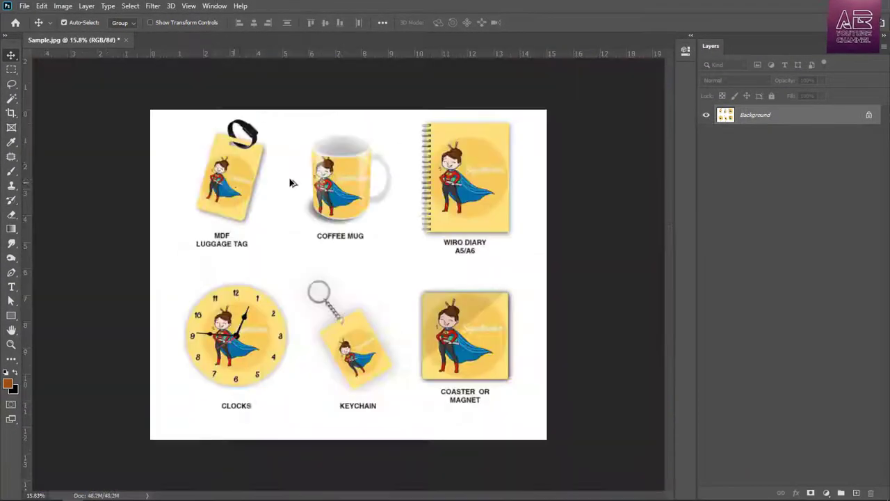
scroll(234, 183, "up", 7)
scroll(316, 274, "down", 3)
scroll(316, 274, "up", 4)
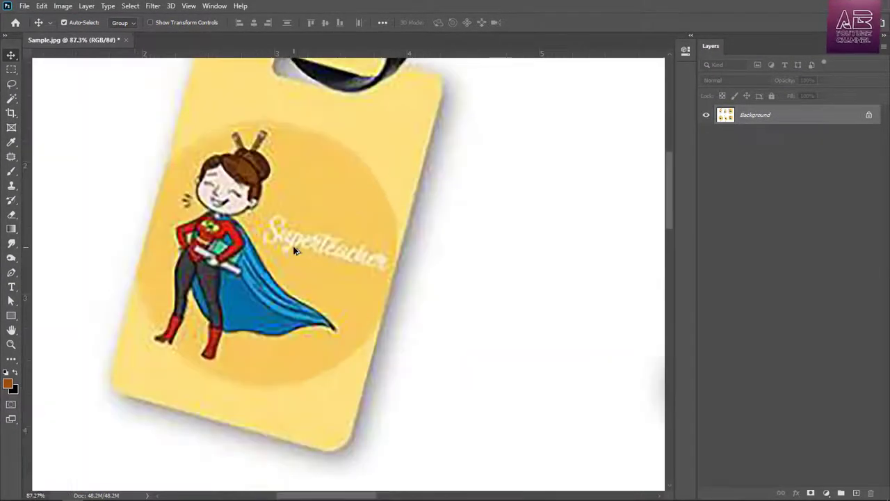
scroll(254, 208, "down", 4)
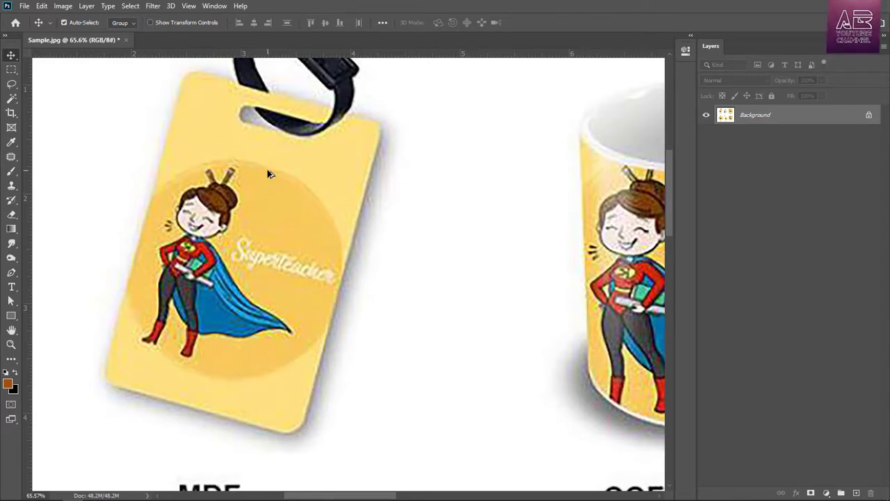
scroll(267, 173, "down", 3)
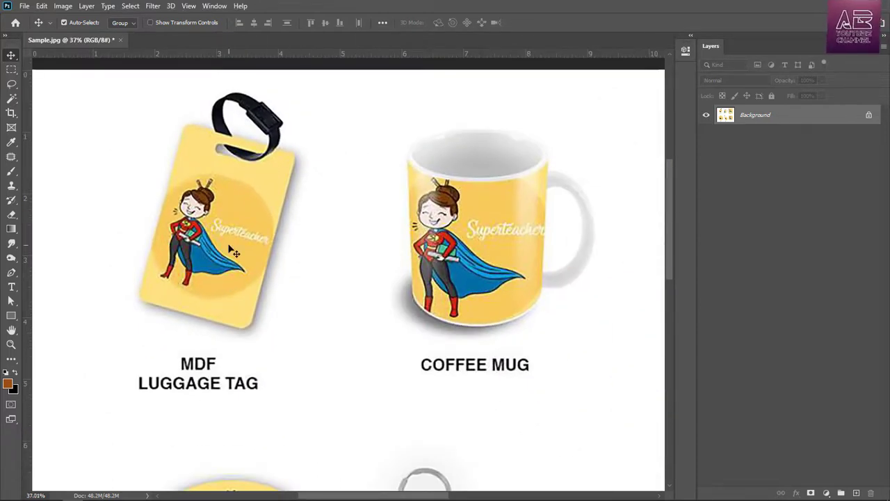
scroll(72, 258, "down", 1)
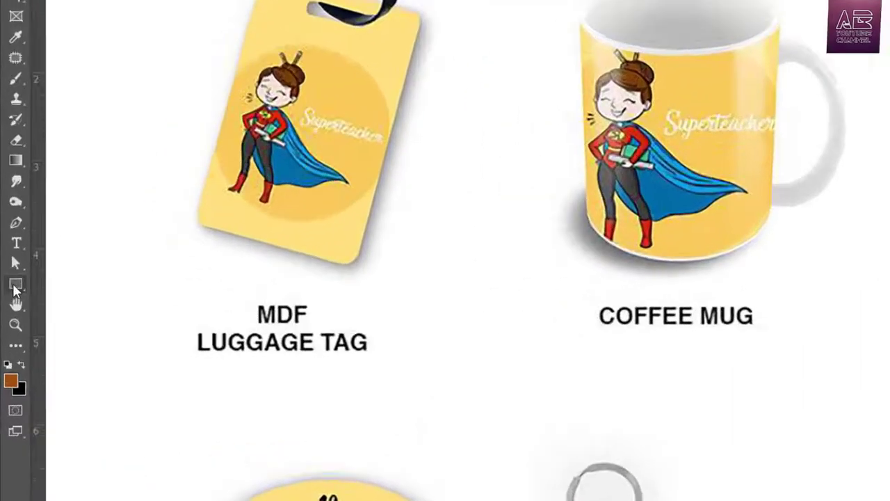
- Draw a filled rectangle shape about 1662 × 1674 px over the coffee mug
right_click(10, 319)
left_click(111, 261)
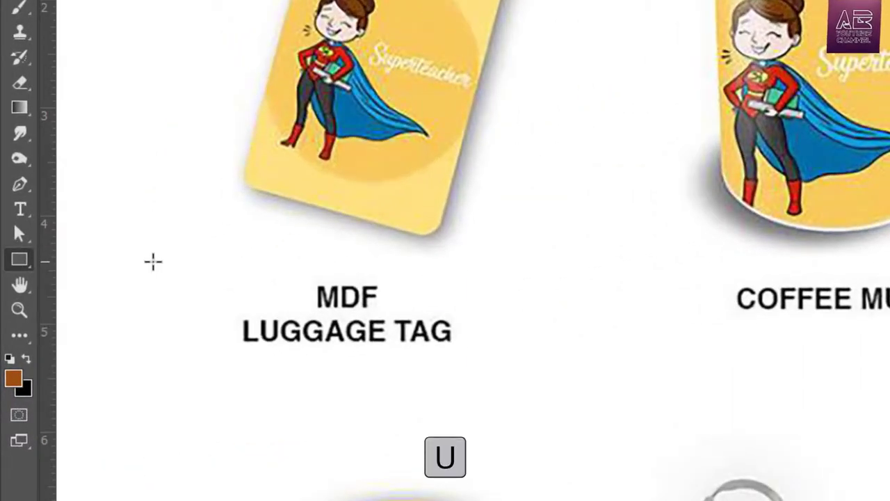
scroll(228, 141, "down", 5)
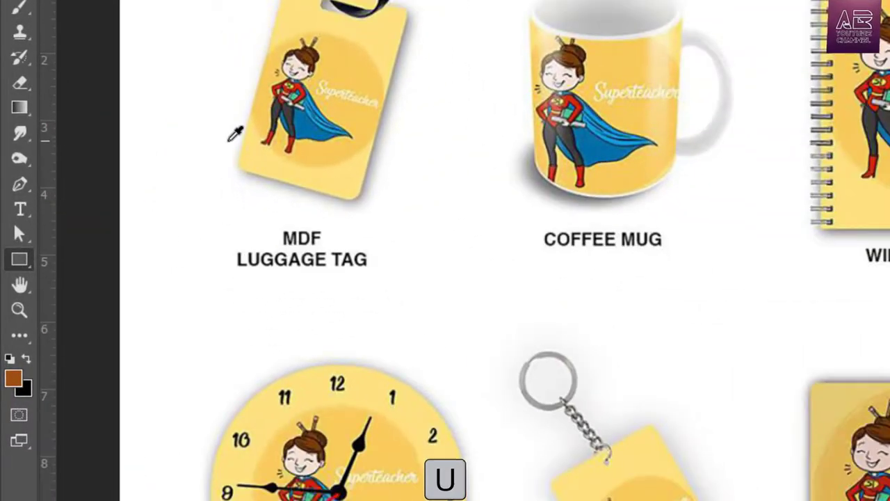
left_click_drag(426, 14, 799, 389)
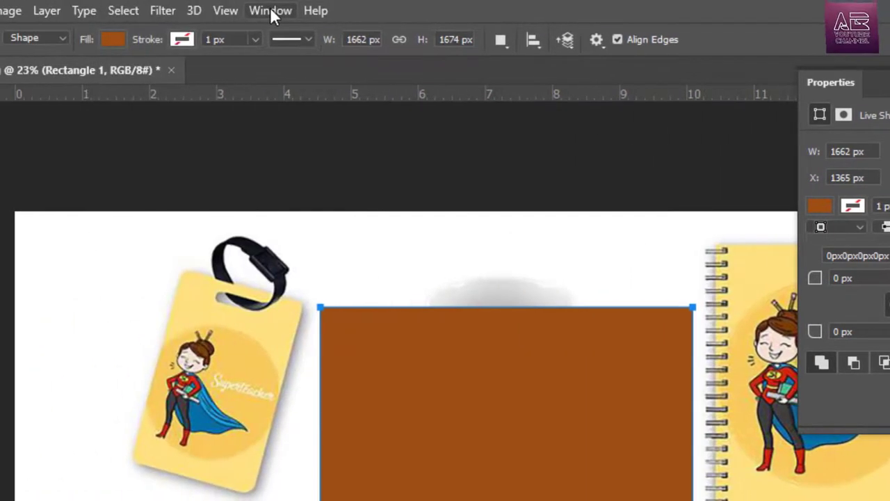
- Set the rectangle's width and height to 1000 px each in its live shape properties
left_click(271, 10)
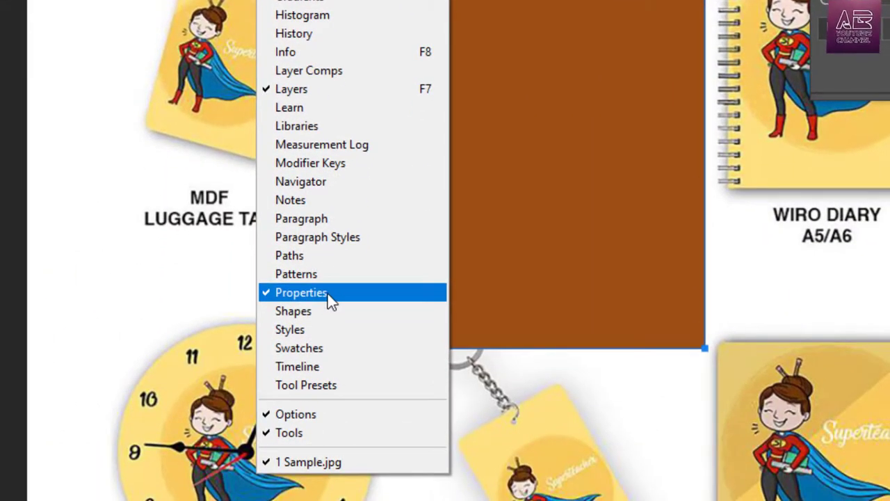
left_click(328, 294)
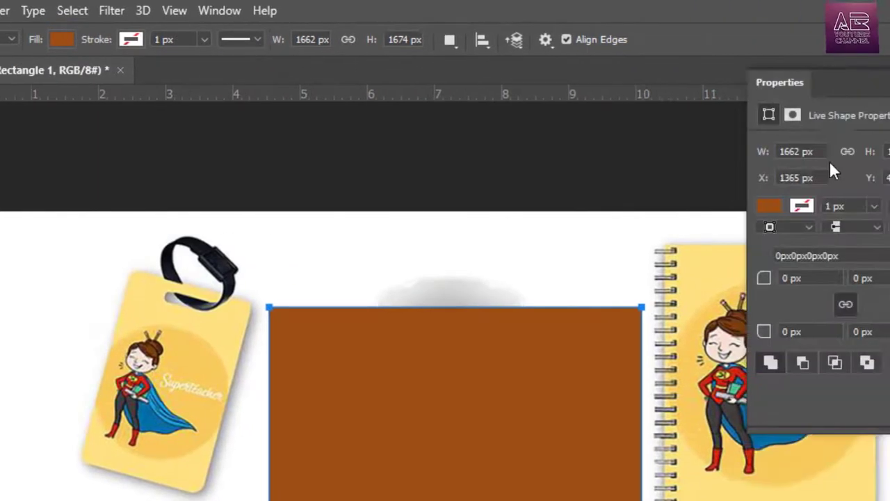
left_click_drag(821, 152, 465, 152)
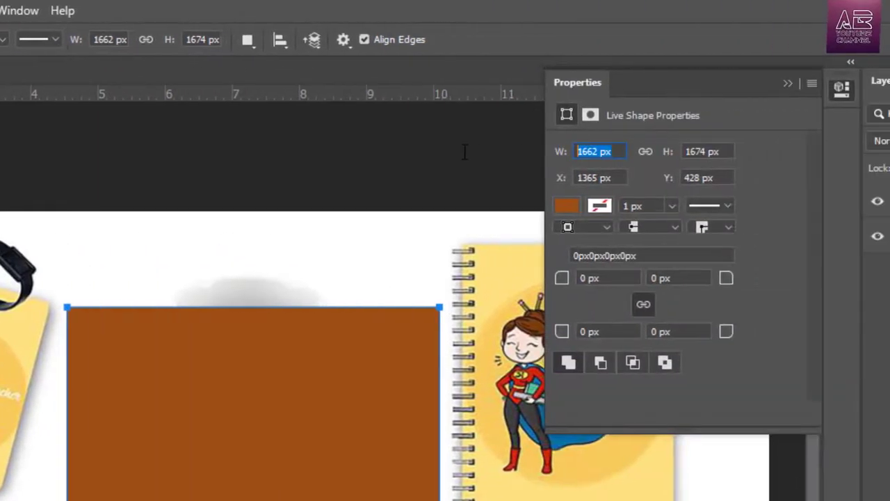
type("1000")
key("Tab")
type("1")
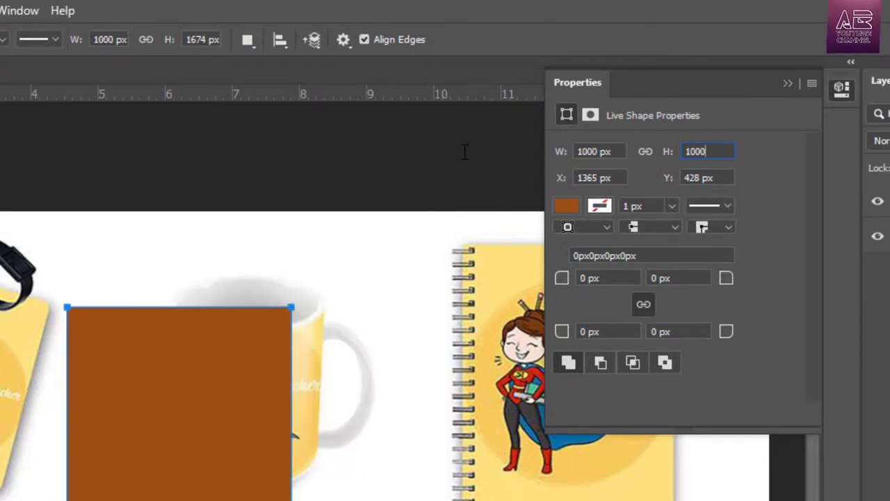
type("000")
key("Return")
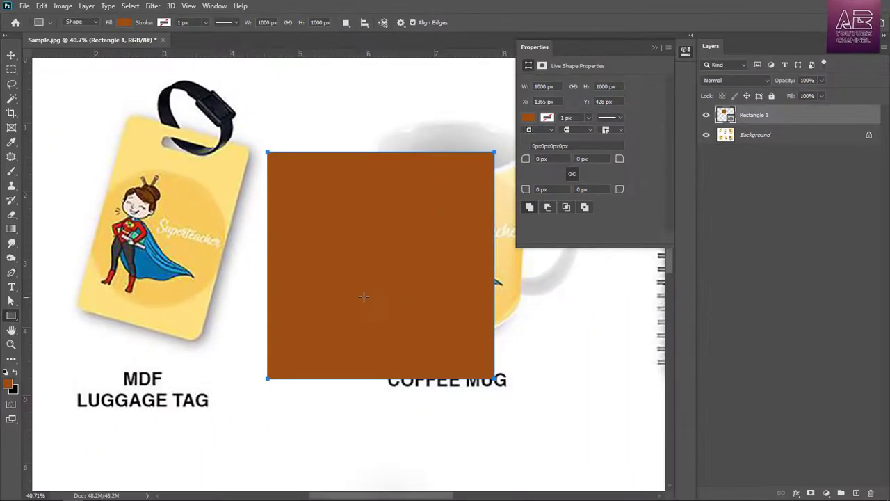
- Convert the rectangle's layer to a smart object and move it over the MDF luggage tag
left_click(11, 55)
left_click_drag(389, 253, 334, 252)
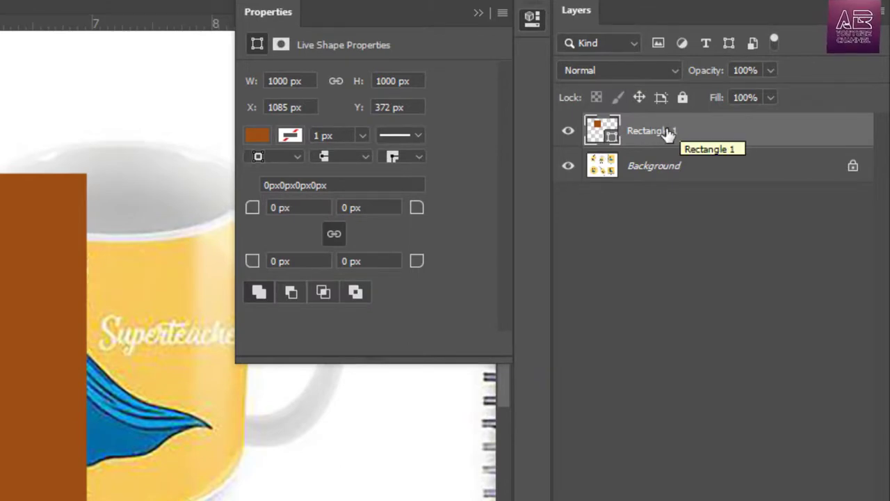
right_click(658, 130)
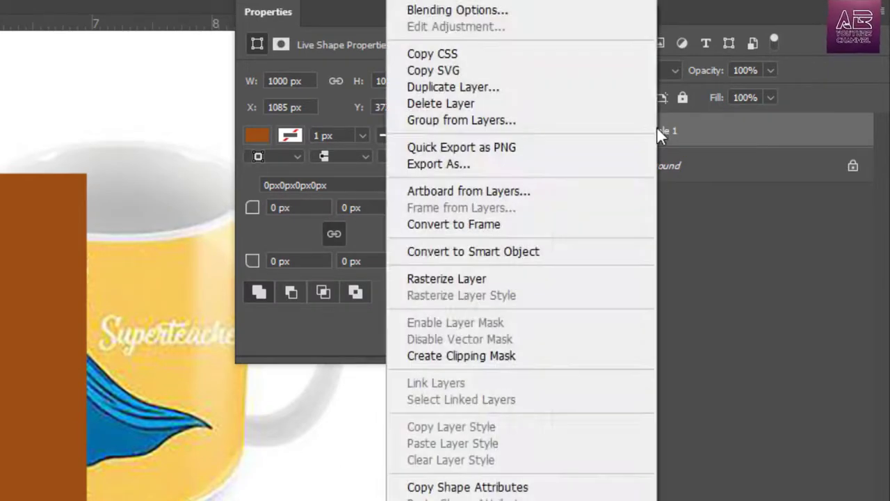
left_click(491, 251)
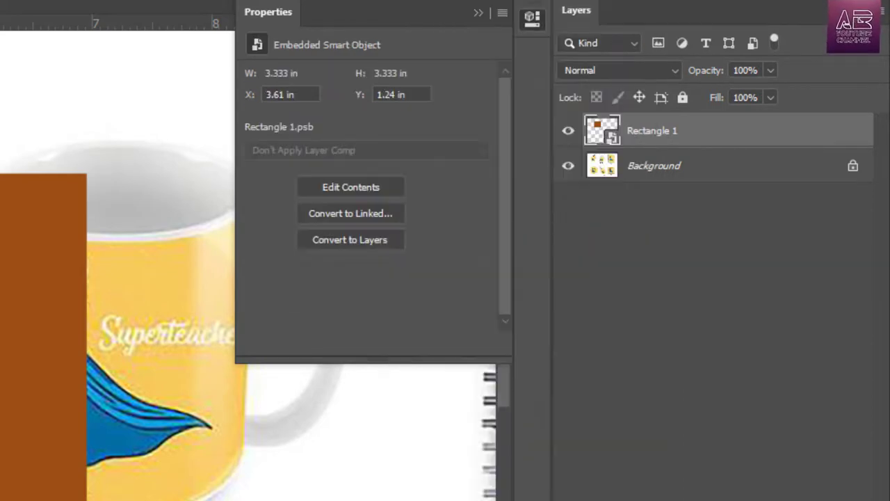
left_click_drag(353, 228, 228, 229)
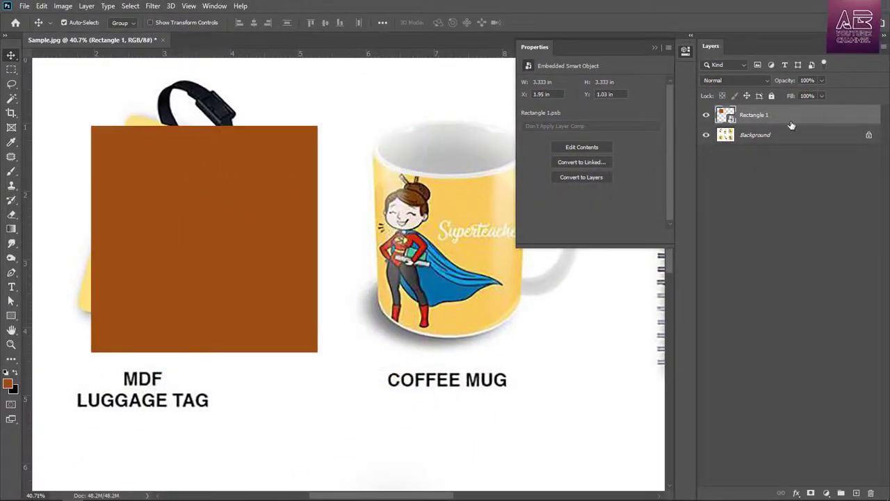
- Lower the Rectangle 1 layer's opacity to 50% and reposition the square over the MDF luggage tag
left_click(823, 81)
left_click_drag(826, 92, 796, 93)
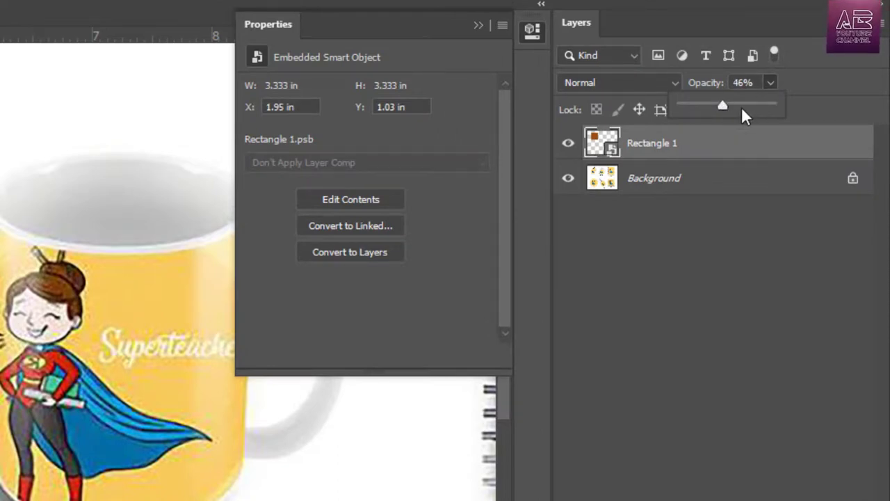
left_click_drag(724, 107, 727, 108)
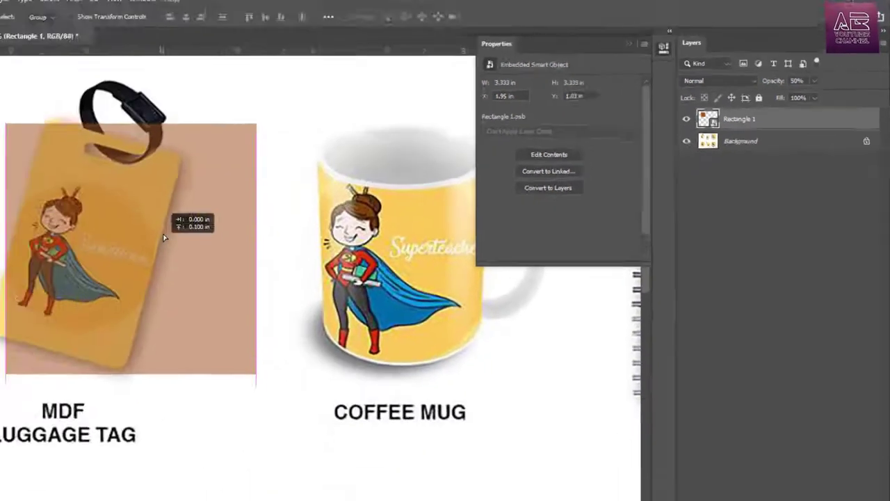
mouse_move(164, 238)
left_mouse_down()
mouse_move(152, 265)
mouse_move(177, 270)
mouse_move(167, 225)
mouse_move(167, 255)
left_mouse_up()
left_click_drag(304, 234, 414, 260)
scroll(413, 261, "up", 1)
left_click_drag(302, 266, 263, 266)
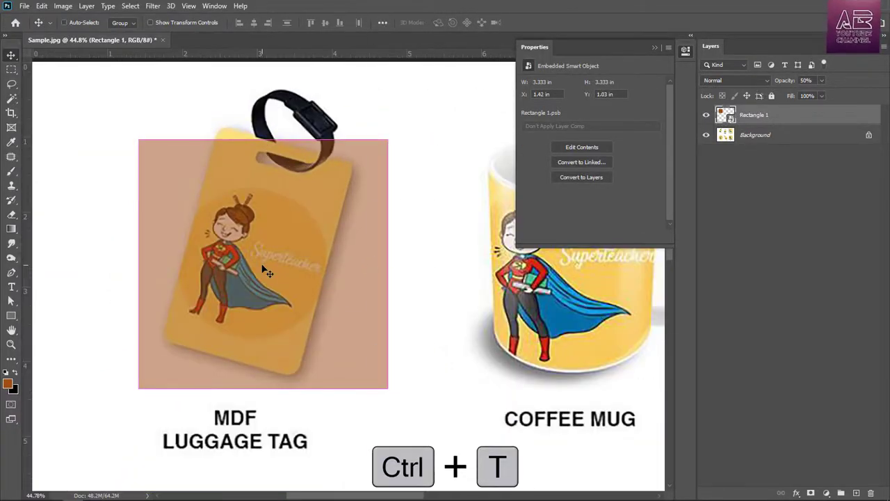
- Free-transform the square smart object and rotate it 15° to match the luggage tag's tilt
key("ctrl+t")
mouse_move(299, 231)
left_mouse_down()
mouse_move(299, 210)
mouse_move(299, 227)
left_mouse_up()
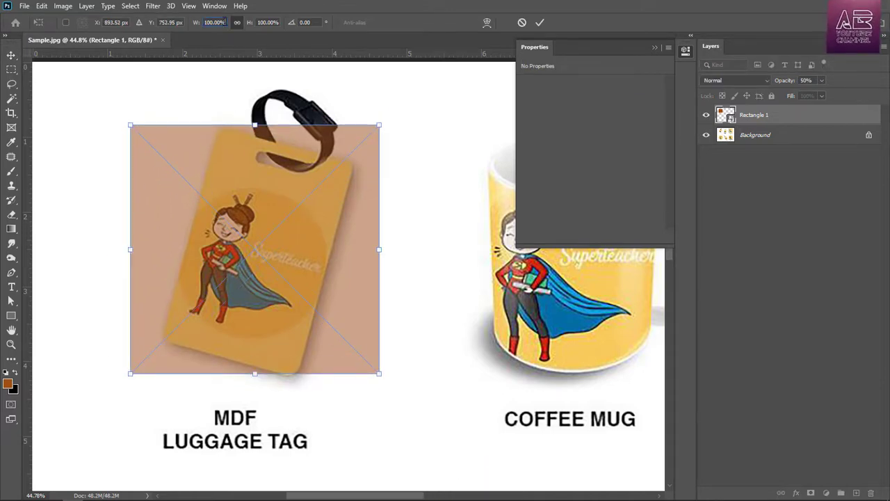
left_click(201, 22)
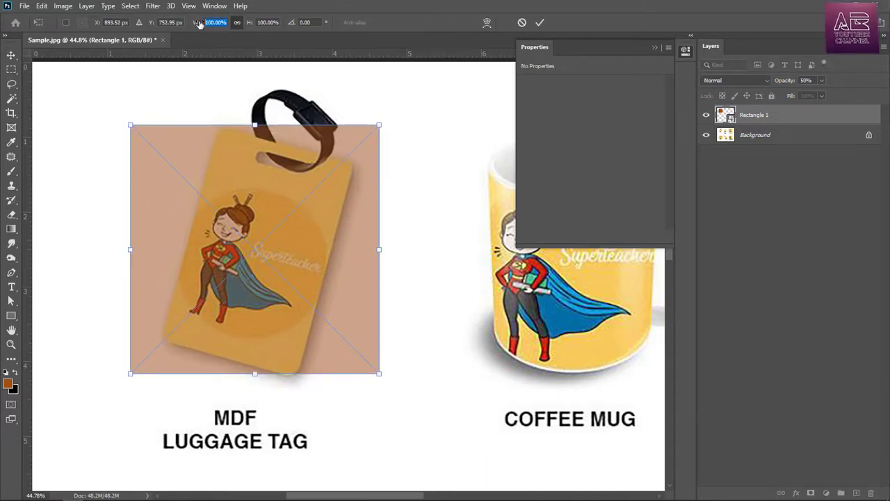
left_click(271, 23)
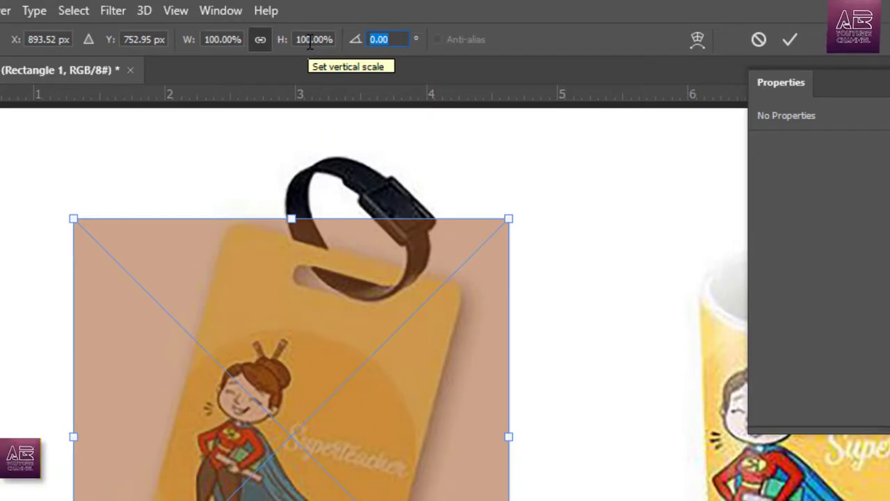
type("15")
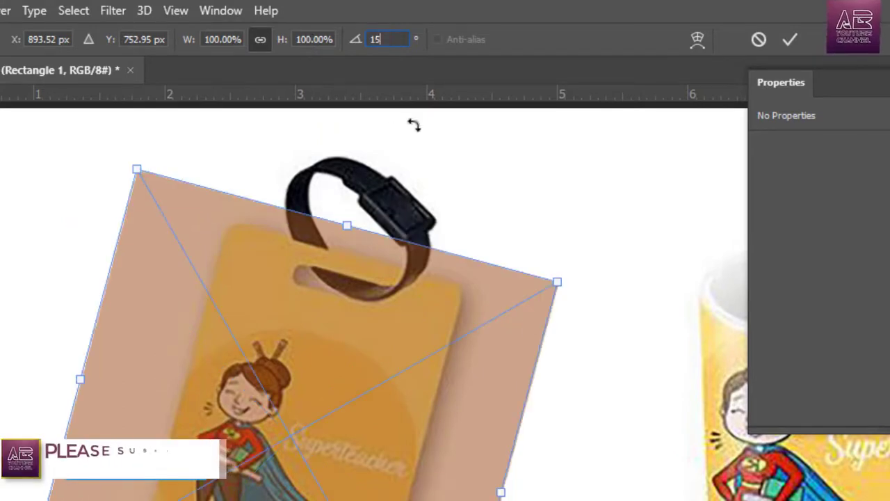
key("Return")
- Scale the rotated square down to about 3.69 in overall, fit it to the luggage tag's height, and apply the transform
left_click_drag(387, 391, 414, 403)
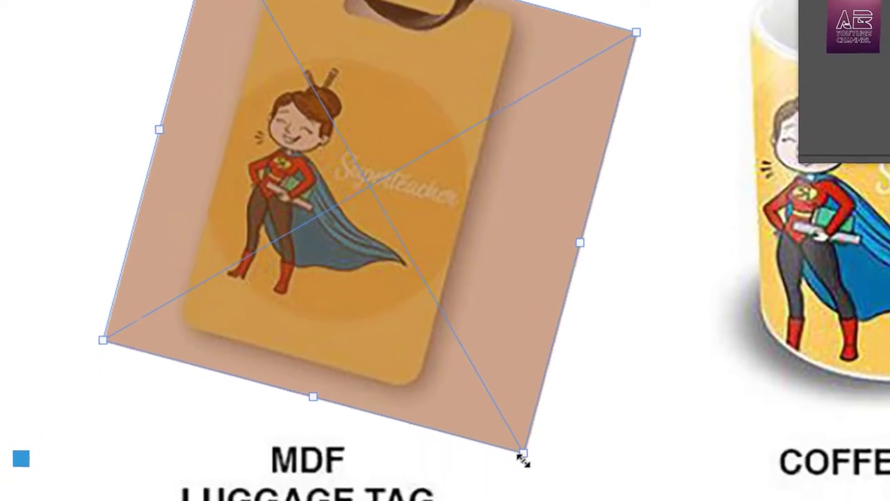
left_click_drag(521, 435, 512, 408)
left_click_drag(522, 492, 519, 490)
left_click_drag(414, 342, 400, 331)
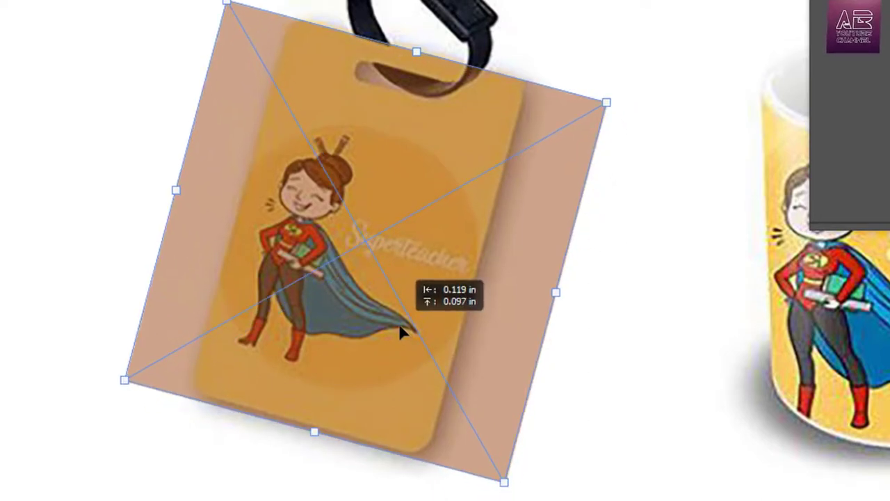
left_click_drag(401, 332, 399, 331)
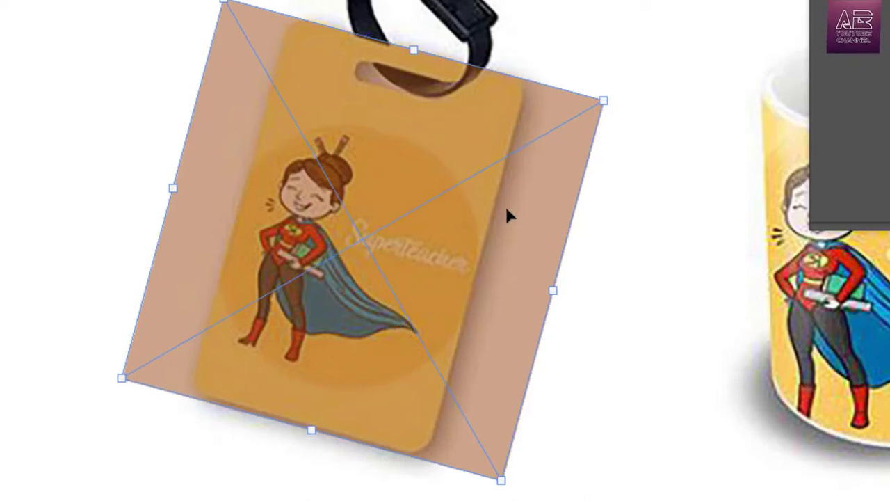
key("Return")
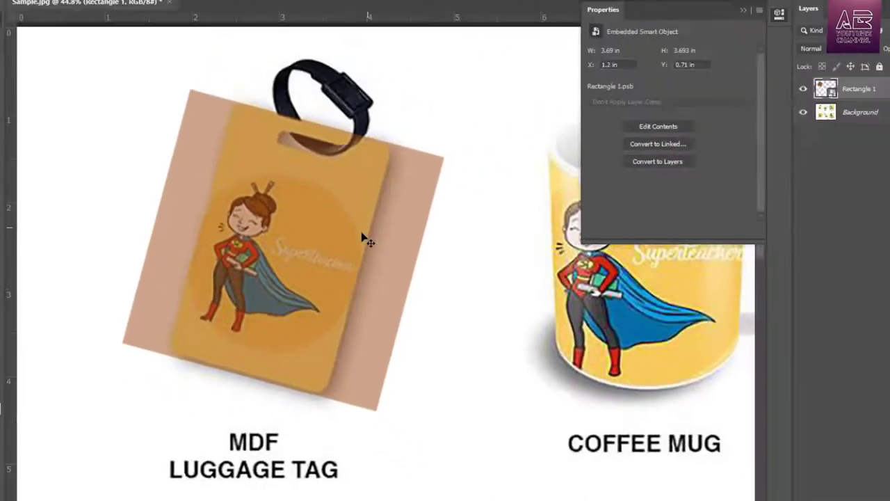
- Draw a filled rounded rectangle shape about 536 × 770 px with 5 px corner radii, overlapping the luggage tag's side
scroll(272, 235, "up", 3)
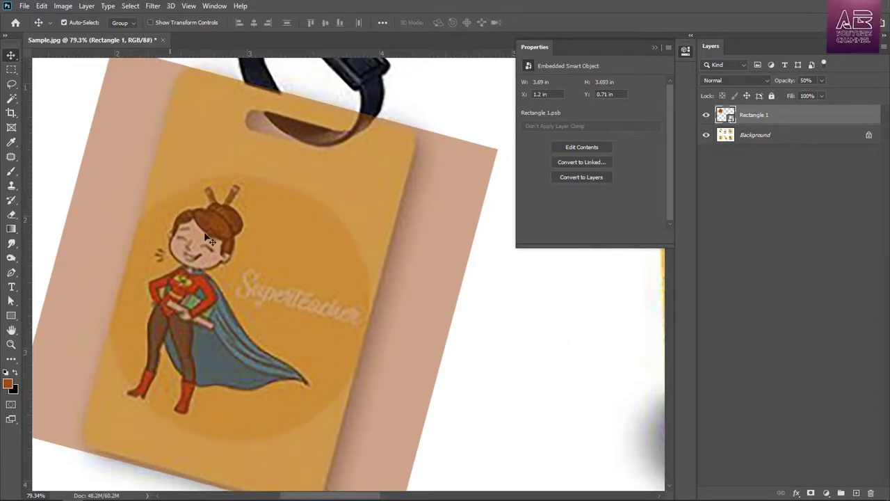
scroll(246, 227, "down", 3)
scroll(246, 208, "down", 1)
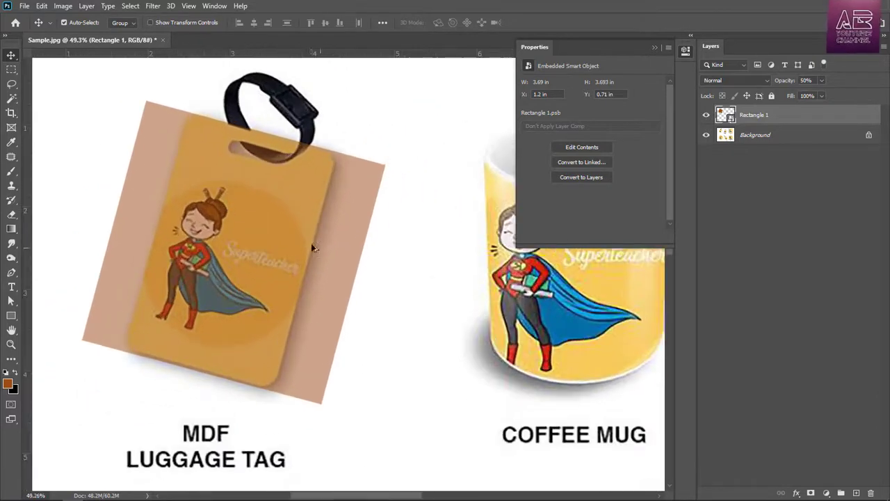
scroll(334, 163, "up", 3)
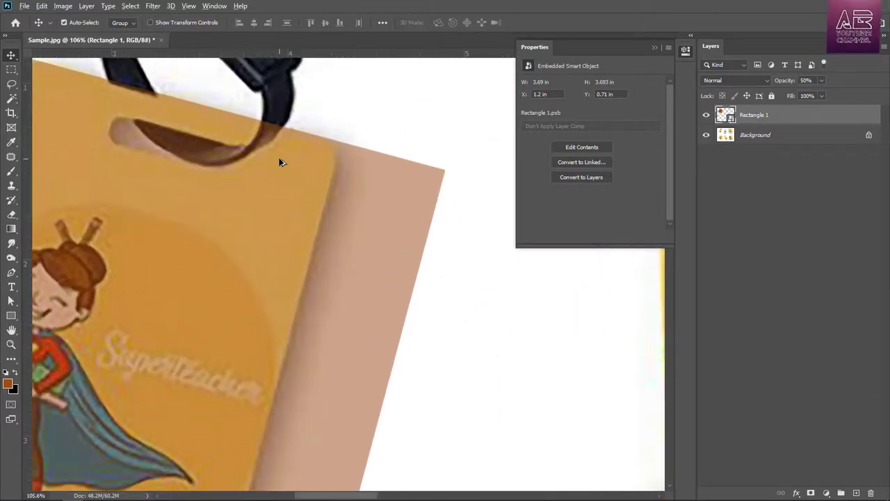
scroll(280, 163, "down", 3)
scroll(282, 165, "down", 1)
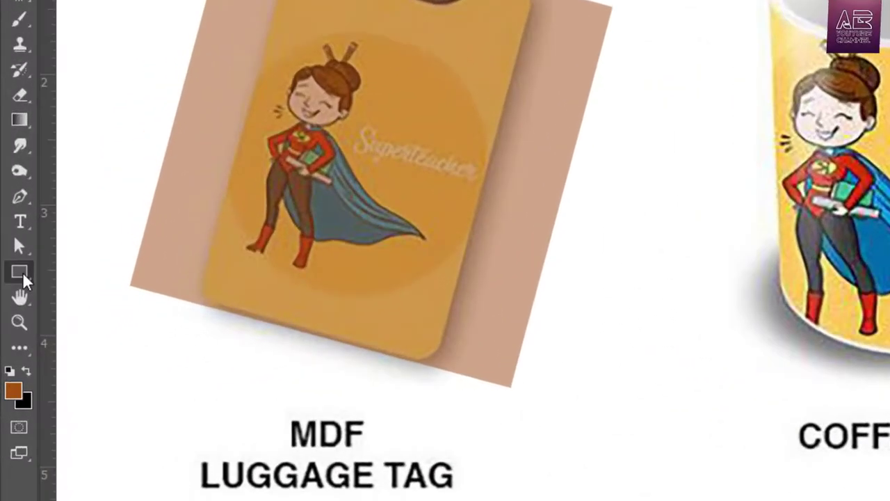
right_click(12, 315)
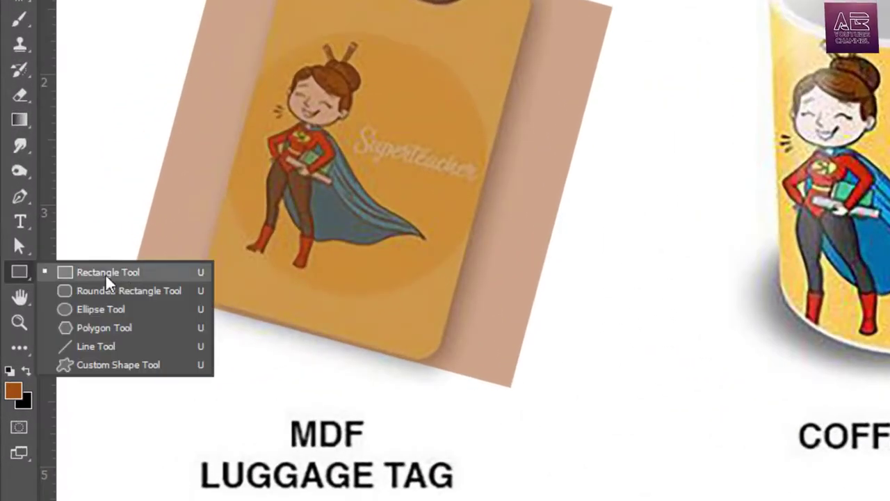
left_click(154, 291)
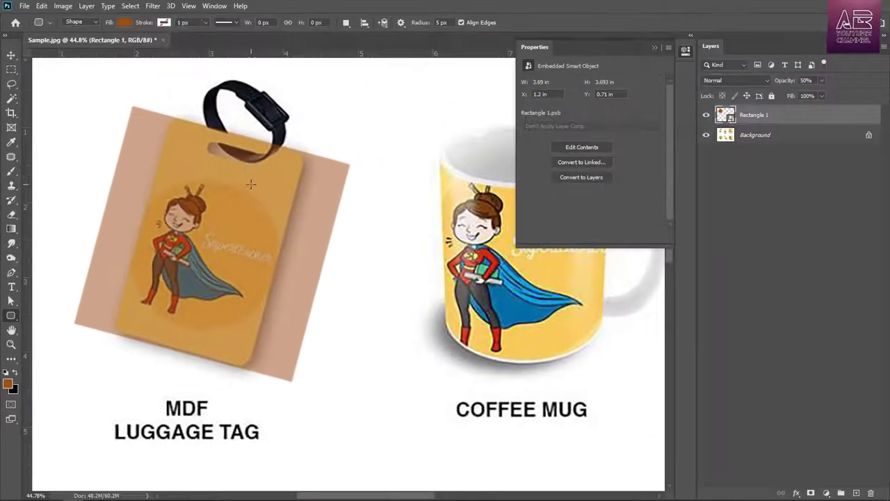
left_click_drag(253, 164, 387, 356)
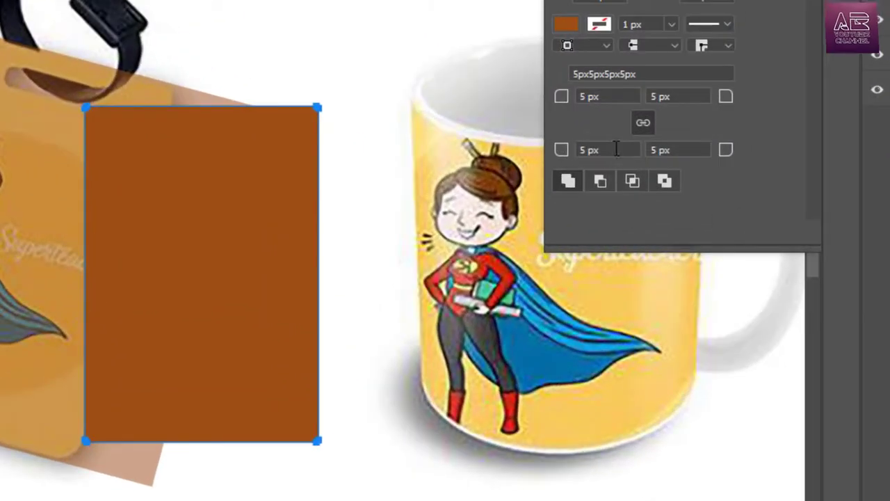
- Set all four corner radii of the rounded rectangle to 20 px
left_click(554, 189)
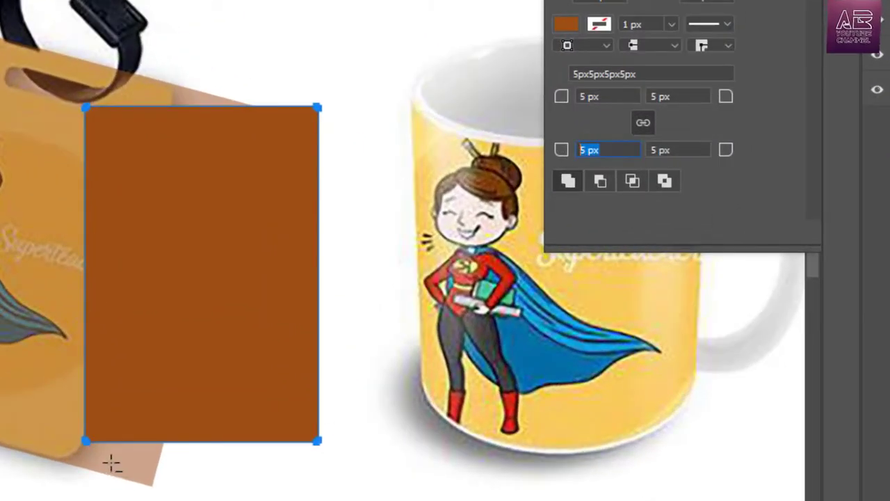
key("v")
scroll(83, 453, "up", 6)
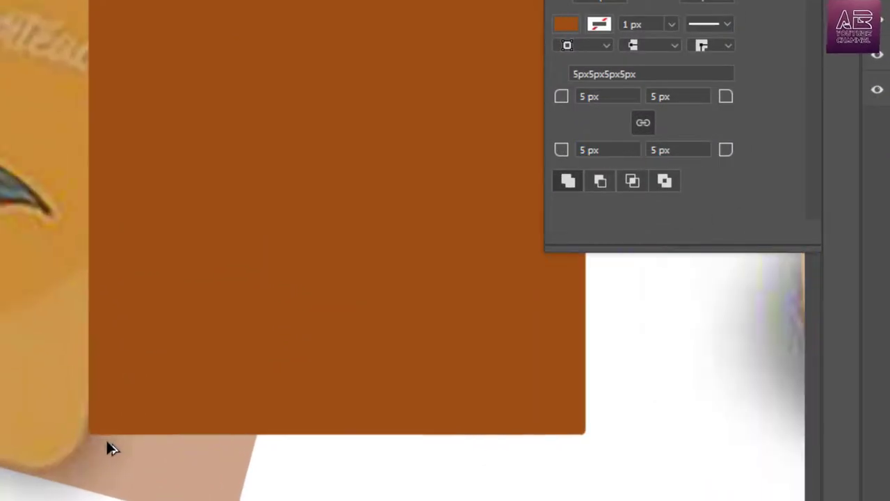
scroll(16, 344, "down", 5)
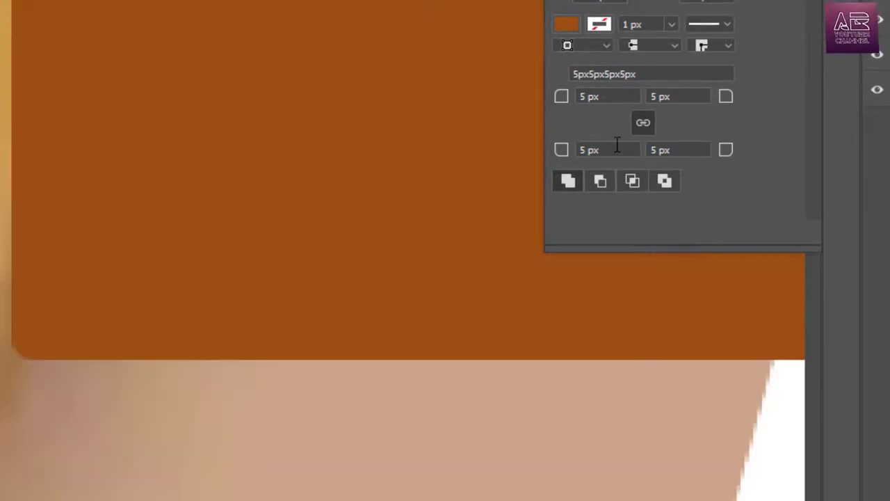
left_click(617, 144)
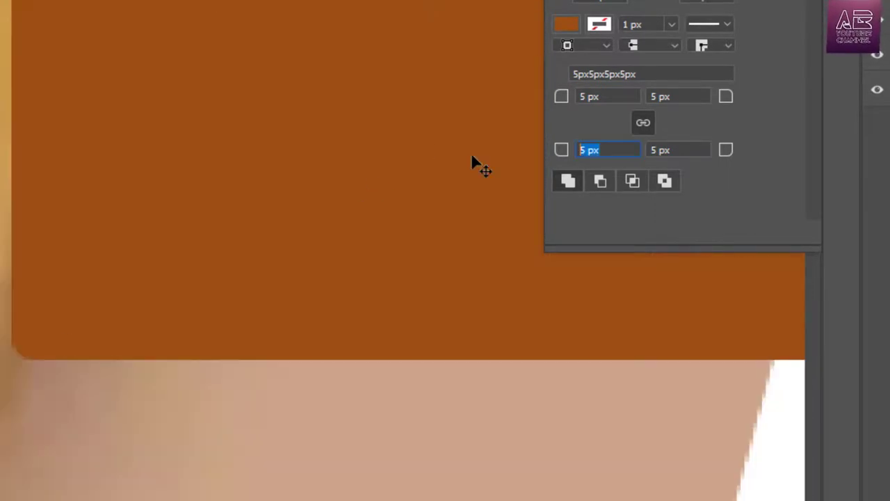
type("20")
key("Return")
scroll(281, 206, "down", 3)
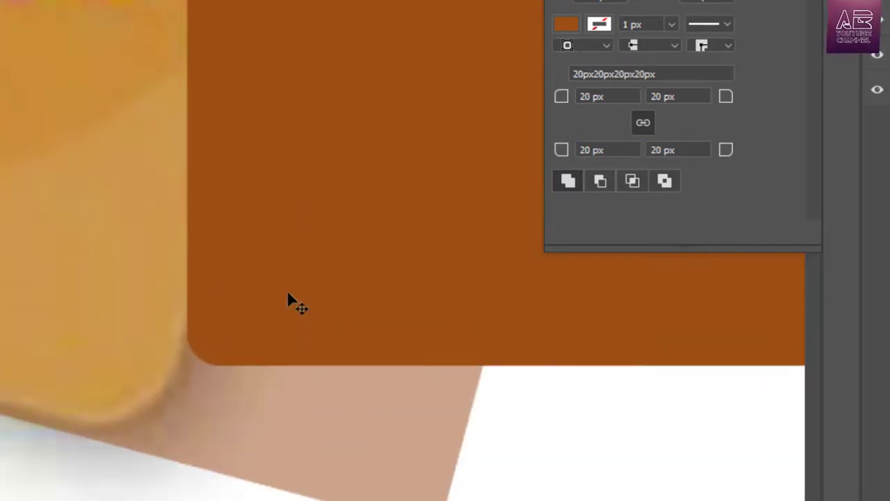
- Move the rounded rectangle beside the tag's lower corner and match its curve, trying linked corner radii of 35 px and settling on 40 px
left_click_drag(288, 302, 222, 333)
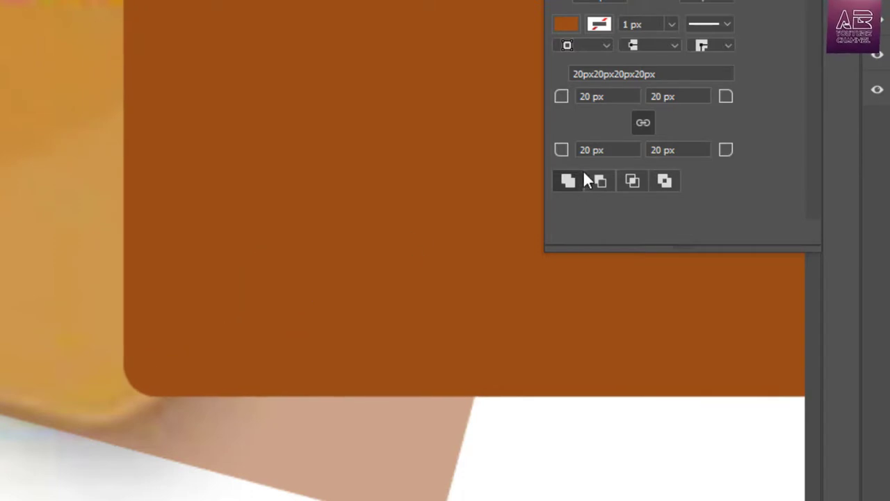
left_click(613, 151)
type("35")
key("Return")
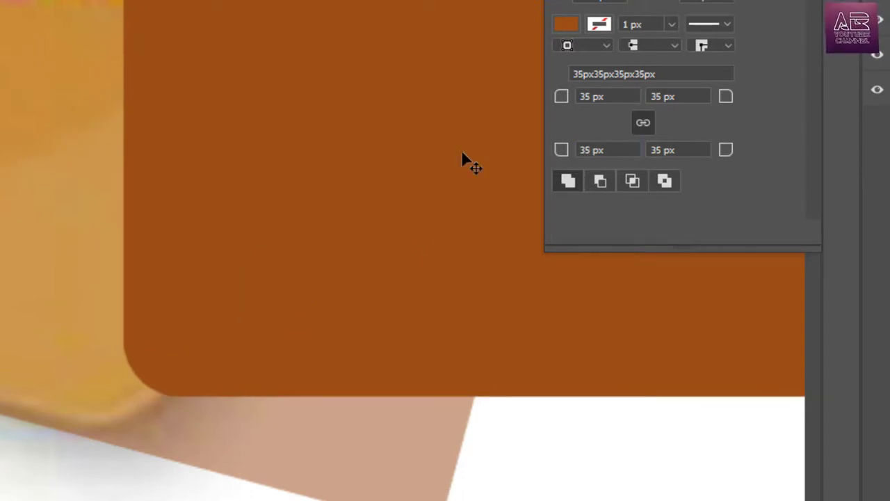
left_click(634, 98)
type("40")
key("Return")
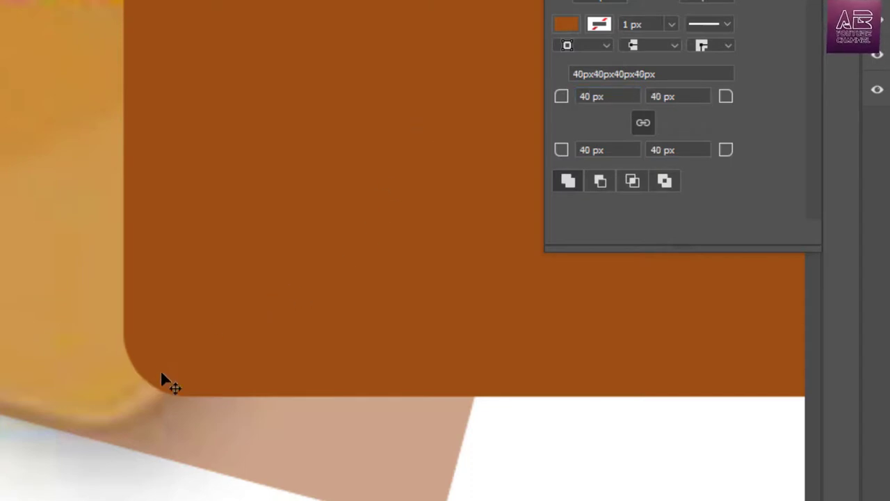
- Resize the rounded rectangle to 550 px wide and 900 px high and move it over the luggage tag
scroll(164, 373, "down", 3)
scroll(213, 148, "up", 1)
left_click_drag(284, 252, 192, 264)
left_click_drag(697, 119, 566, 121)
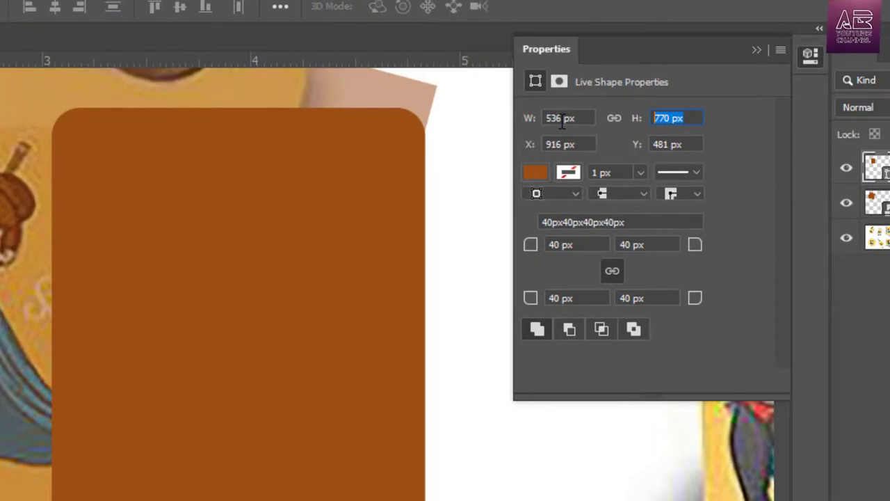
type("900")
key("shift+Tab")
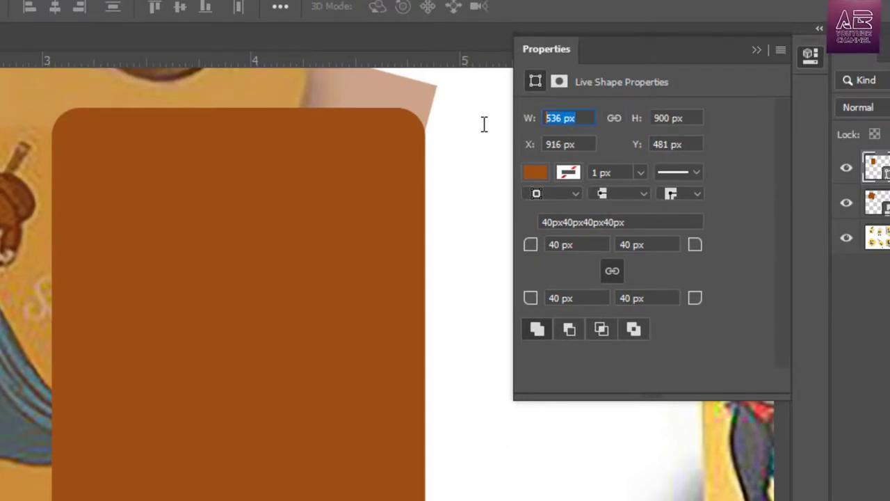
type("500")
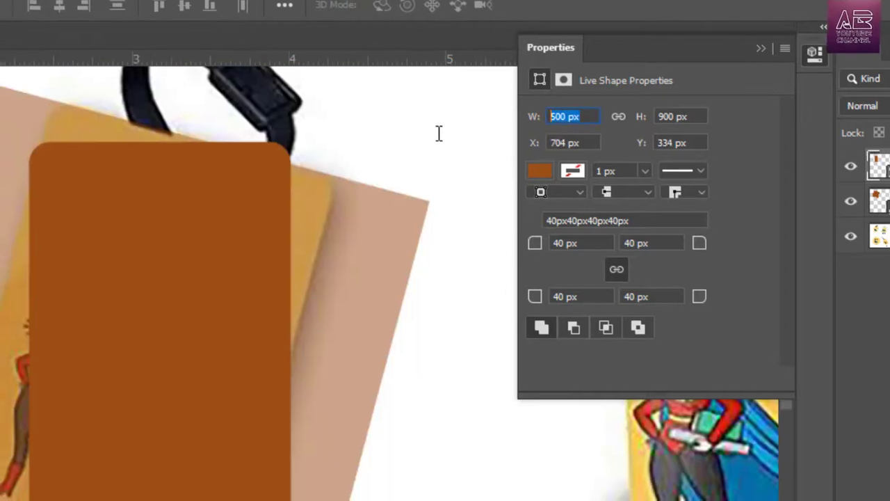
type("550")
key("Return")
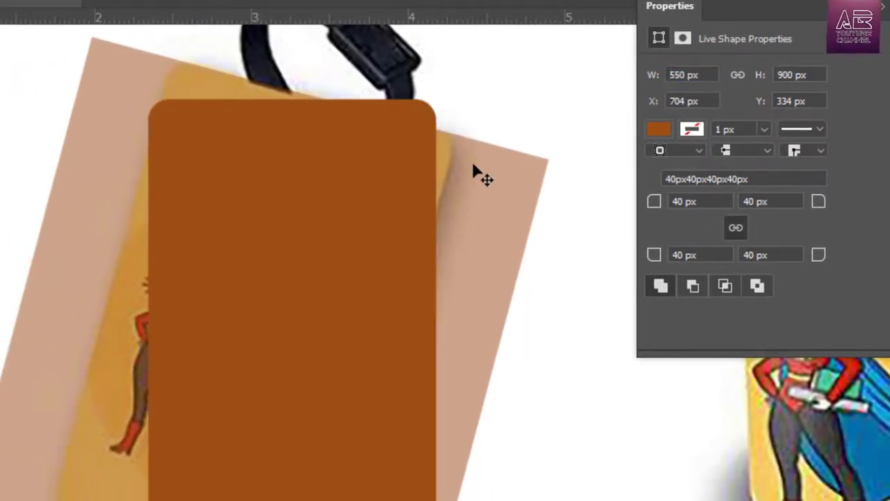
left_click_drag(324, 295, 318, 278)
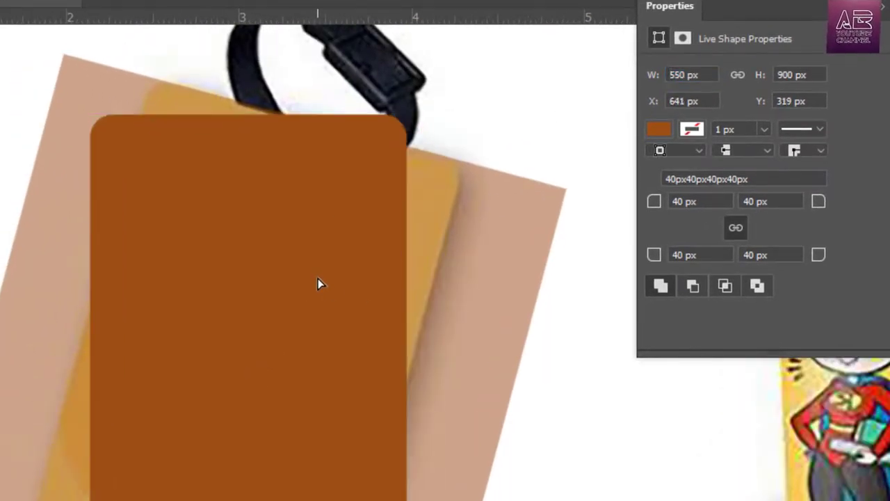
- Free-transform the rounded rectangle to rotate it 15° and lower its layer's opacity so the luggage tag shows through
key("ctrl+t")
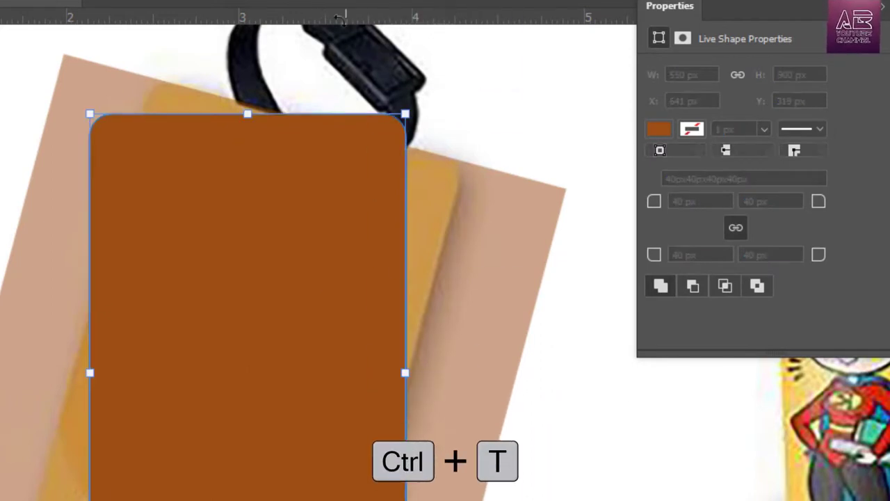
type("15")
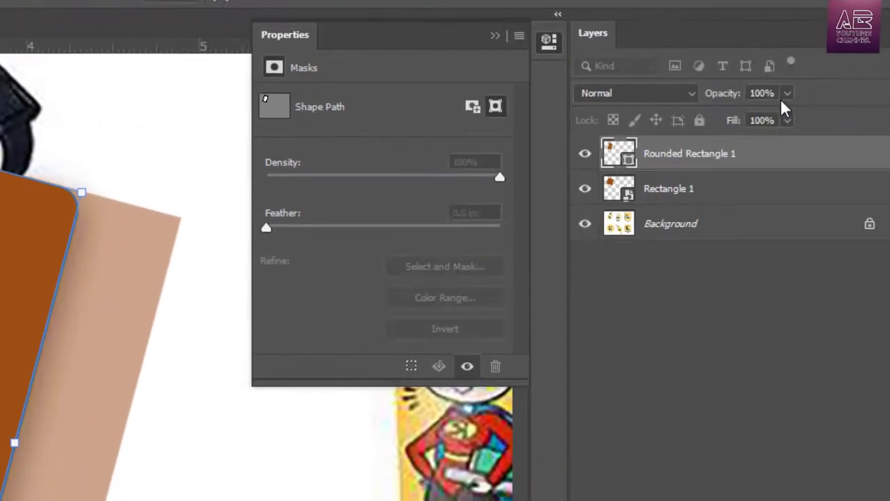
left_click(782, 96)
left_click_drag(776, 114, 729, 113)
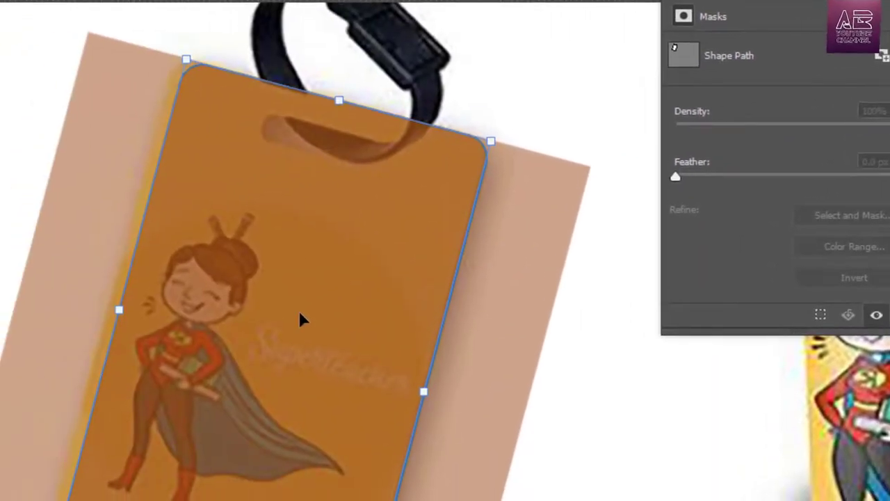
- Try to align the rotated rounded rectangle with the luggage tag's edges
mouse_move(299, 314)
left_mouse_down()
mouse_move(283, 314)
mouse_move(297, 313)
left_mouse_up()
scroll(152, 311, "up", 2)
mouse_move(103, 311)
left_mouse_down()
mouse_move(142, 314)
mouse_move(104, 309)
left_mouse_up()
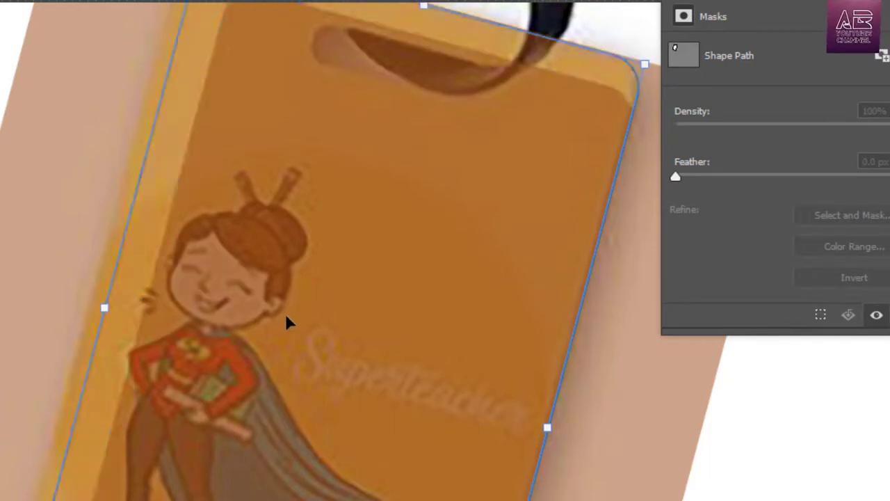
- Undo the rounded rectangle's rotation and opacity change and set its width to 560 px
scroll(322, 305, "down", 3)
key("ctrl+z")
key("ctrl+z")
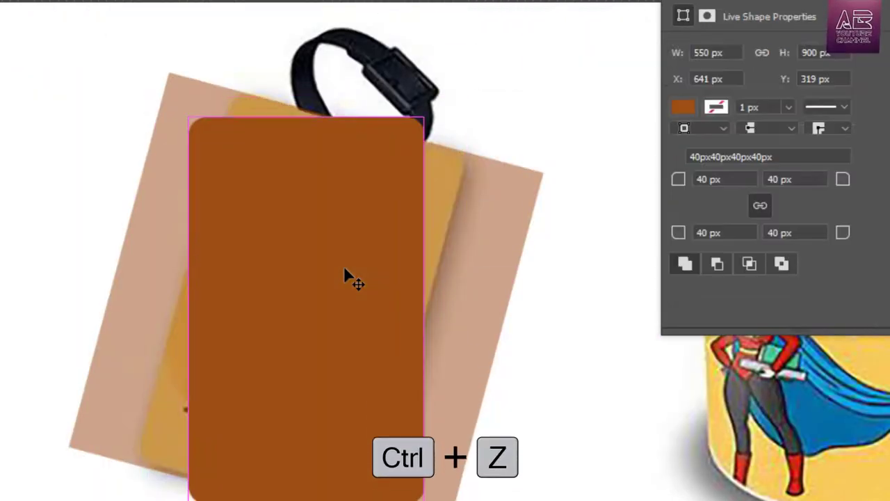
left_click(723, 52)
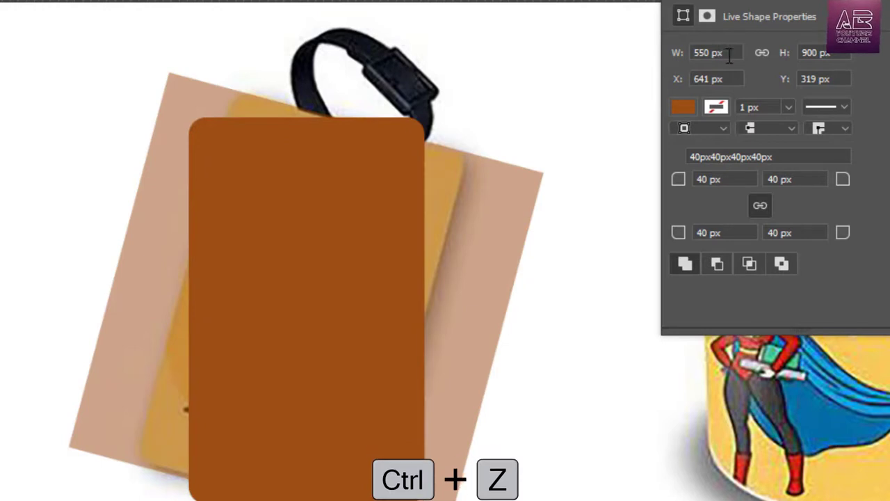
type("560")
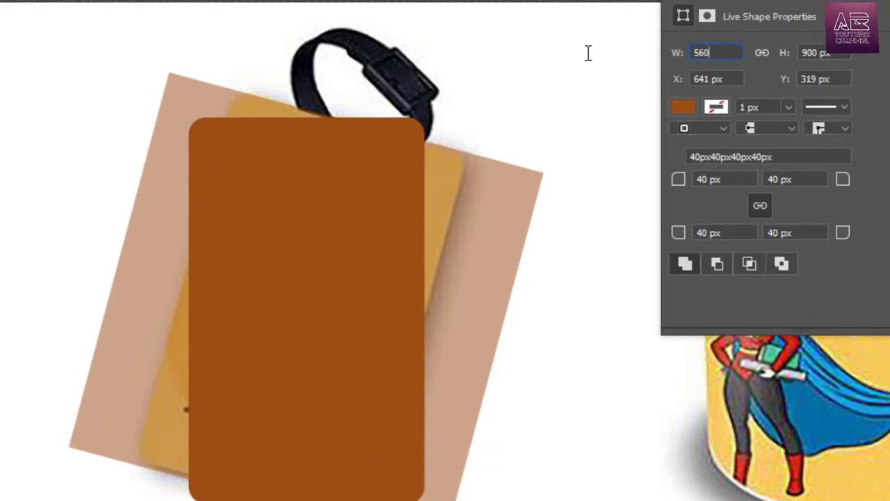
key("Return")
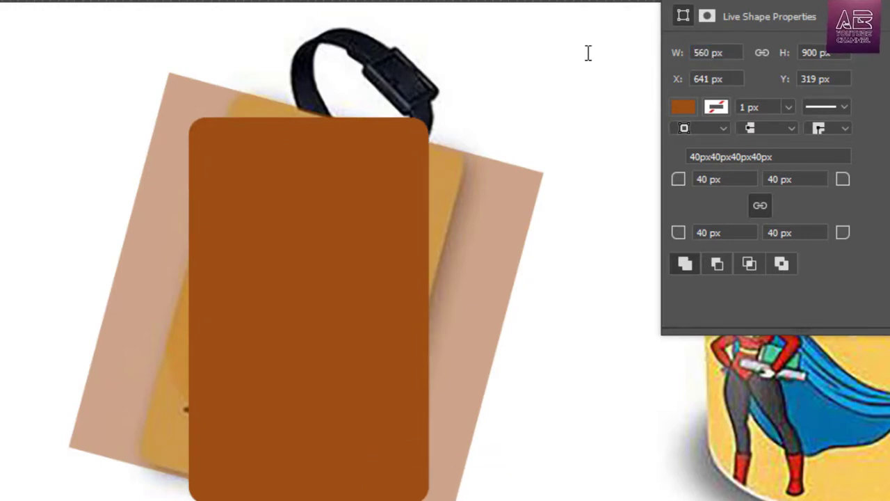
- Rotate the rounded rectangle 15° and lower its layer opacity to 41% to check its fit against the luggage tag
key("ctrl+t")
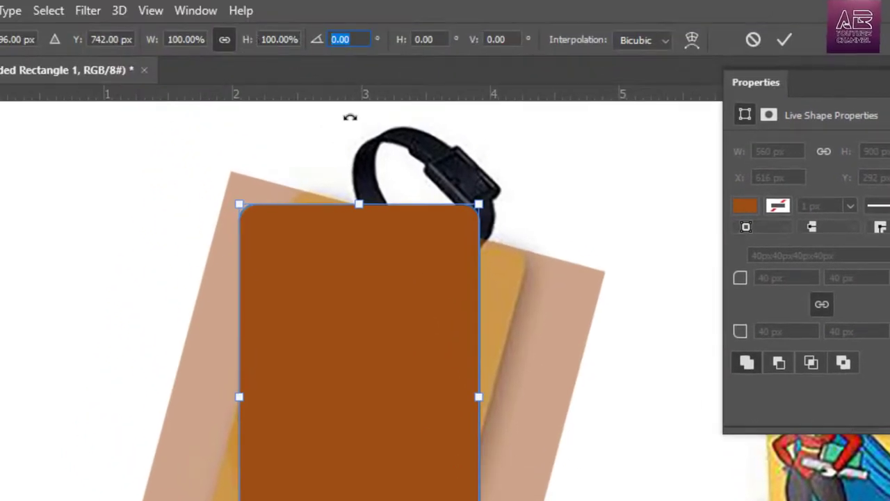
type("15")
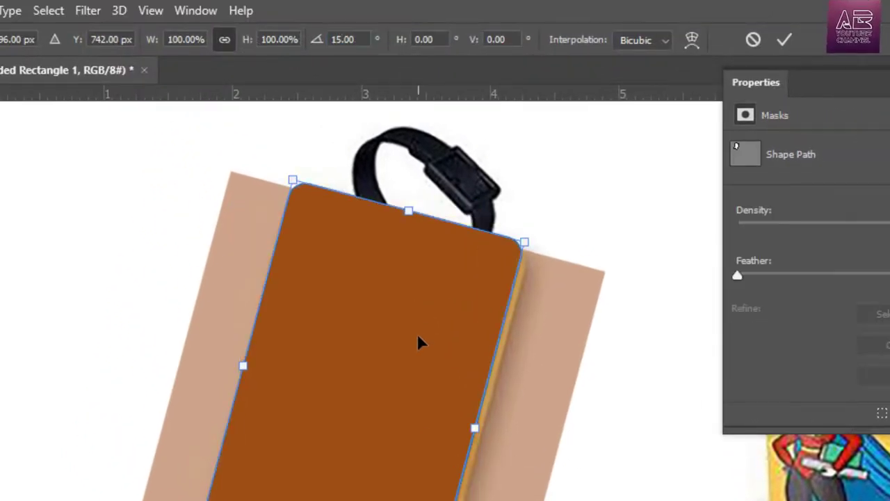
key("Return")
left_click(771, 116)
left_click_drag(772, 141, 719, 142)
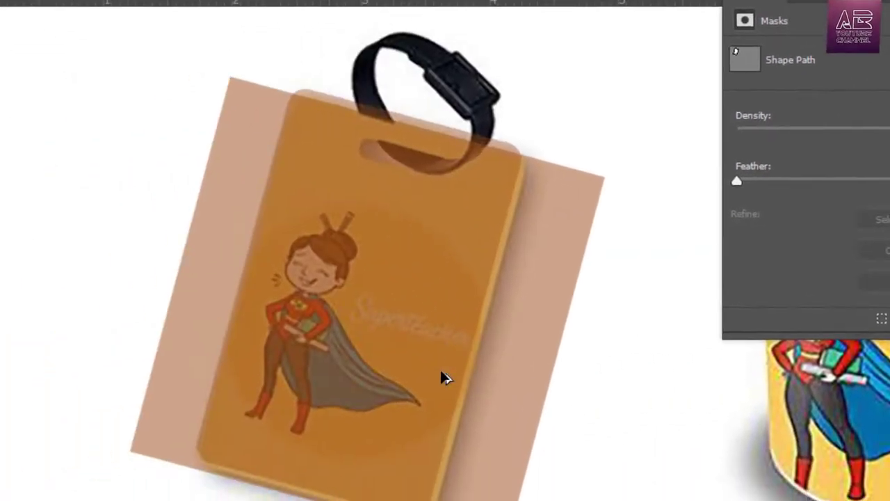
scroll(429, 394, "up", 3)
left_click_drag(375, 491, 424, 296)
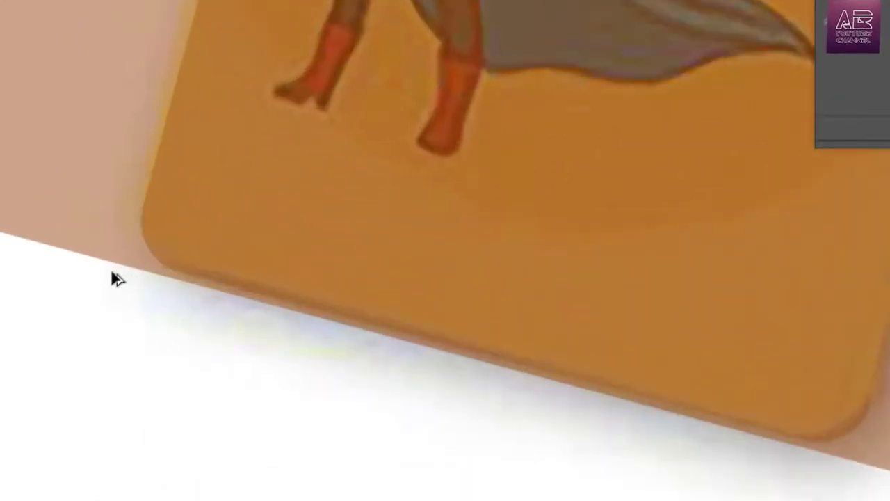
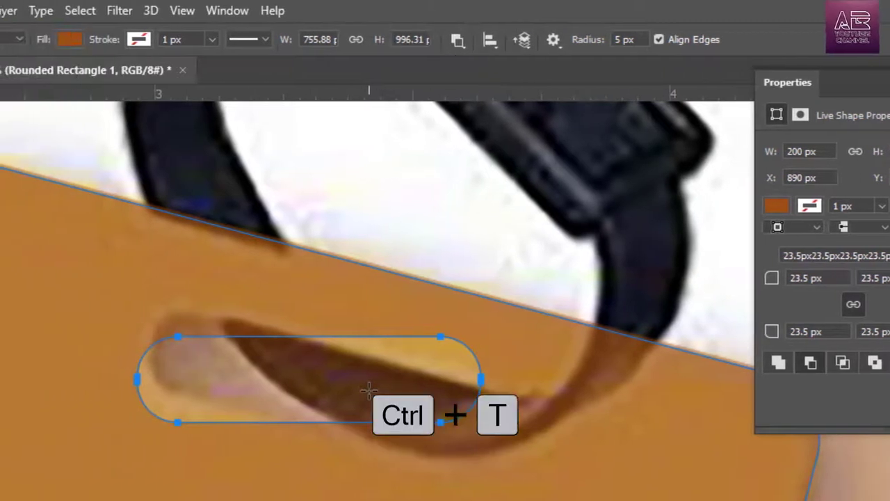
- Rotate the strap-slot cutout 15°, align it with the tag's slot, and accept turning it into a regular path
left_click(406, 39)
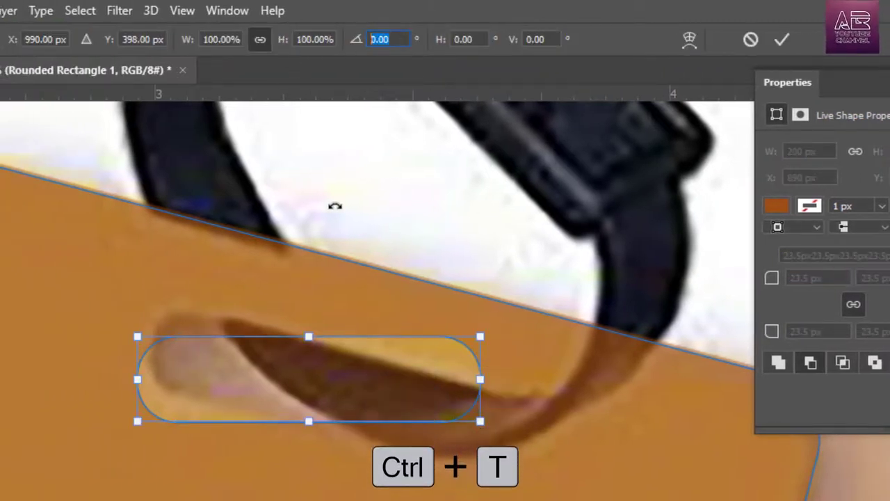
type("15")
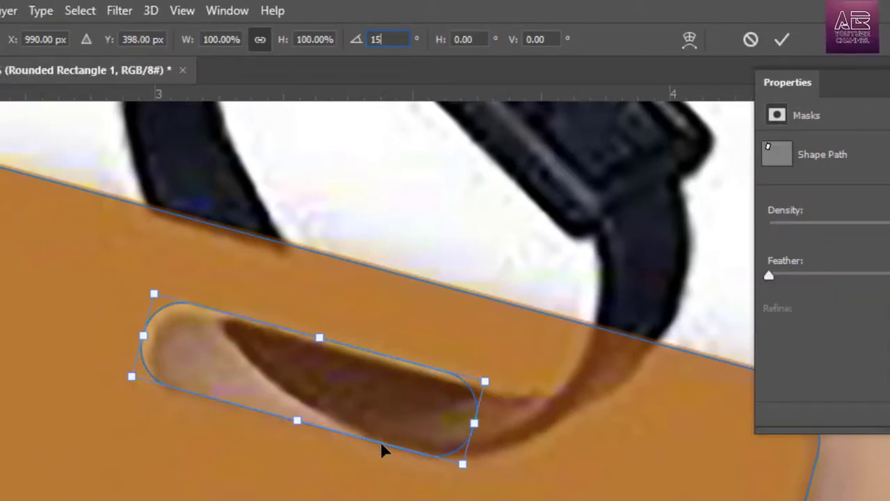
left_click_drag(382, 448, 391, 455)
key("Return")
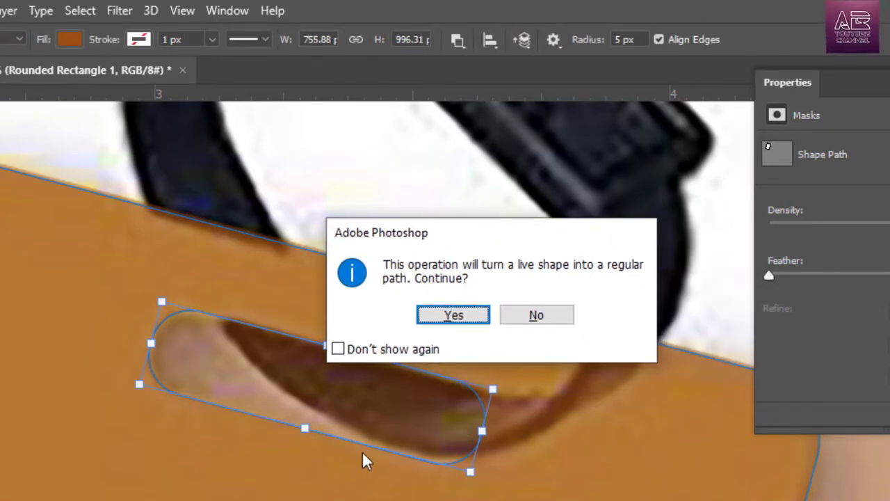
left_click(453, 315)
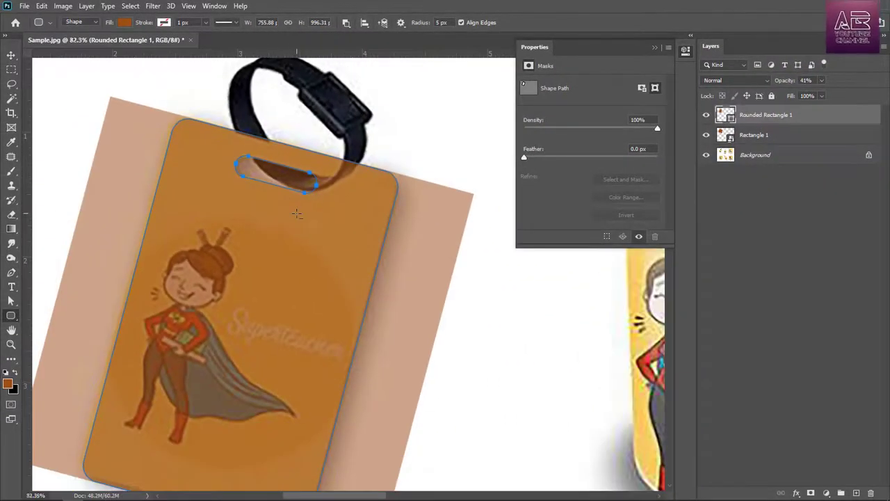
- Restore the Rounded Rectangle 1 layer's opacity to 100%
key("v")
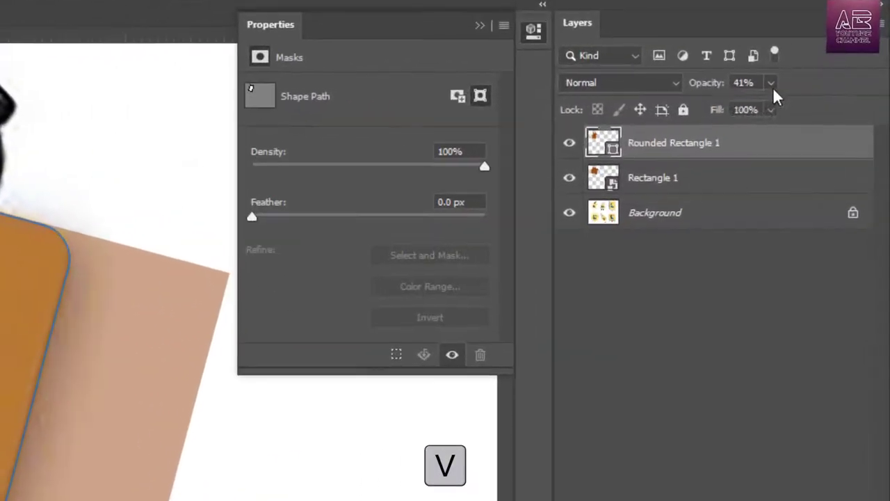
left_click(771, 82)
left_click_drag(769, 105, 822, 105)
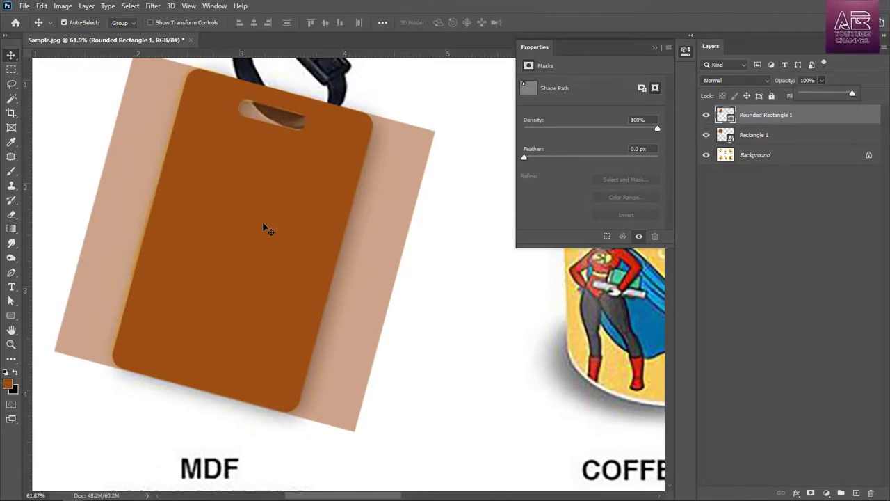
- Hide the Rectangle 1 and Rounded Rectangle 1 layers to expose the original tag and strap
scroll(315, 101, "up", 2)
scroll(315, 101, "down", 3)
scroll(239, 308, "up", 5)
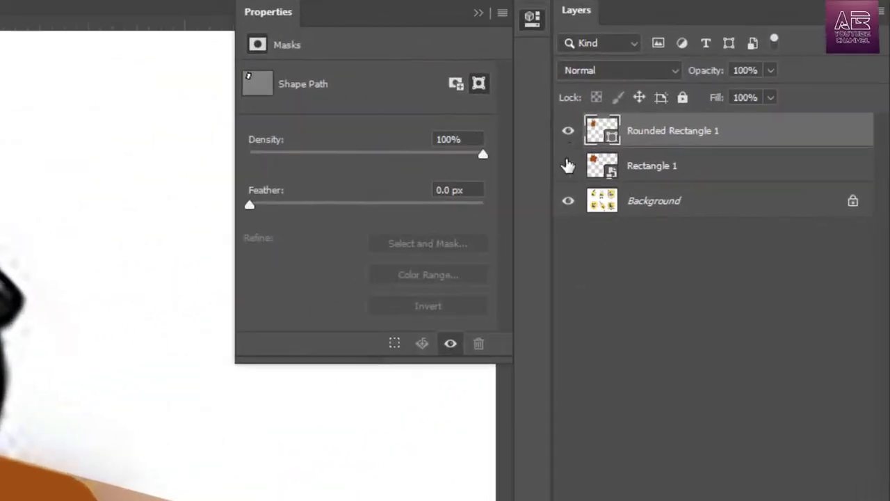
left_click(701, 135)
left_click(701, 116)
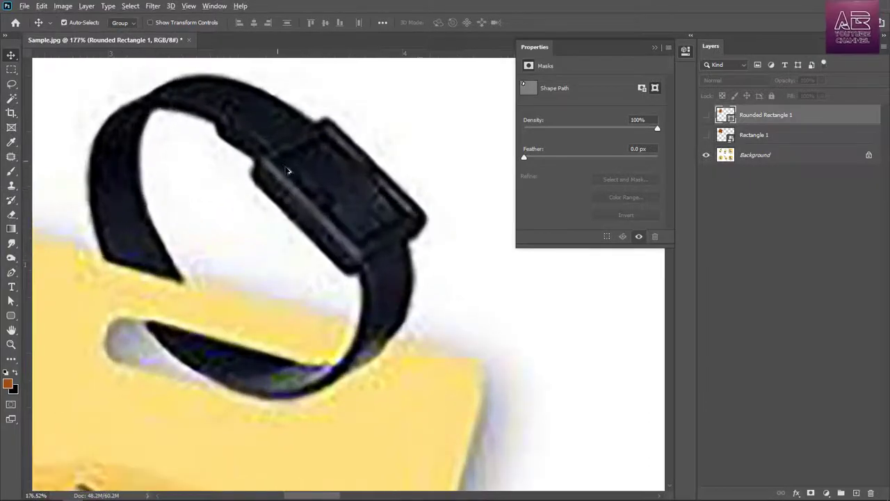
- Create a new layer above the shapes and name it "black"
scroll(350, 221, "up", 1)
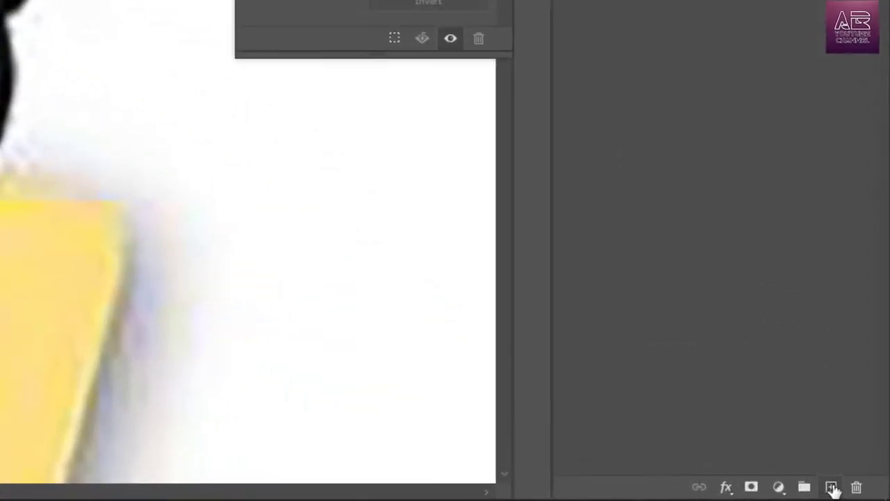
left_click(856, 493)
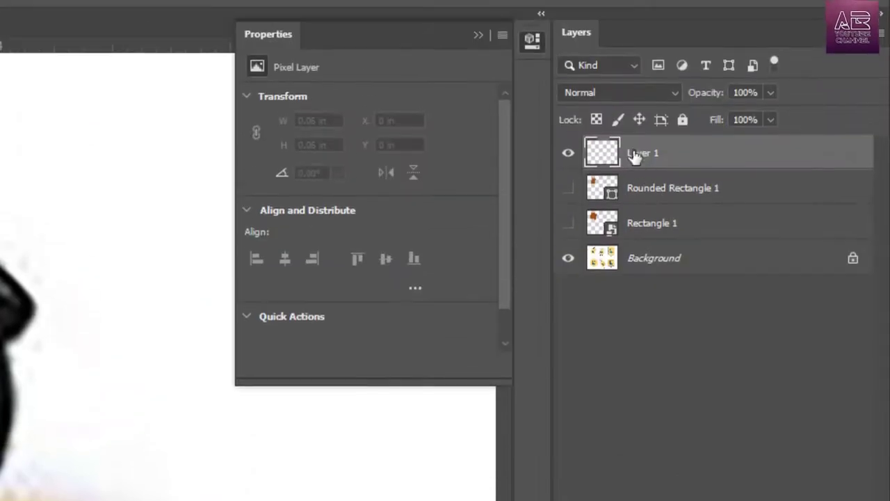
double_click(746, 115)
key("Return")
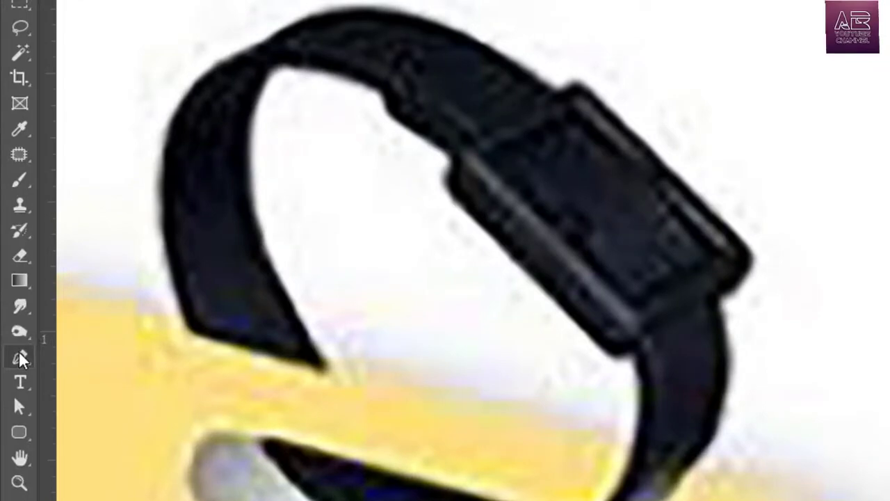
- Start a Pen tool path at the strap's pointed end on the tag and curve it up the strap's inner edge
key("p")
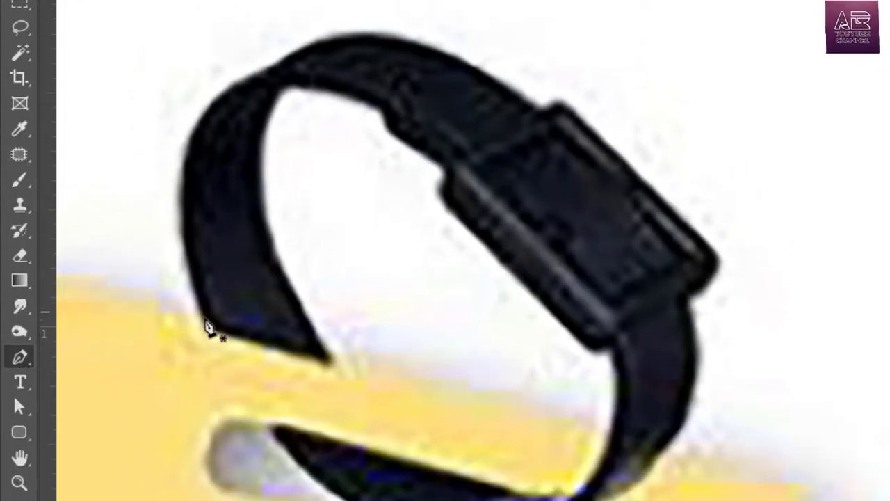
key("p")
right_click(19, 358)
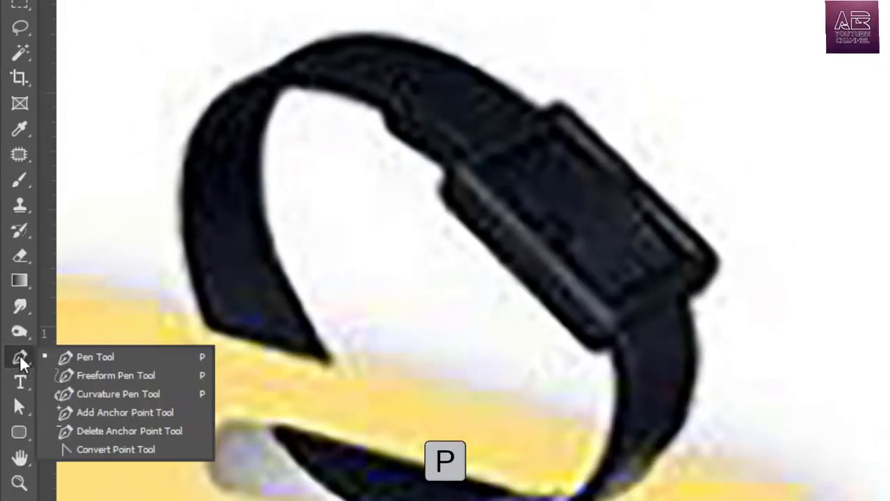
left_click(97, 357)
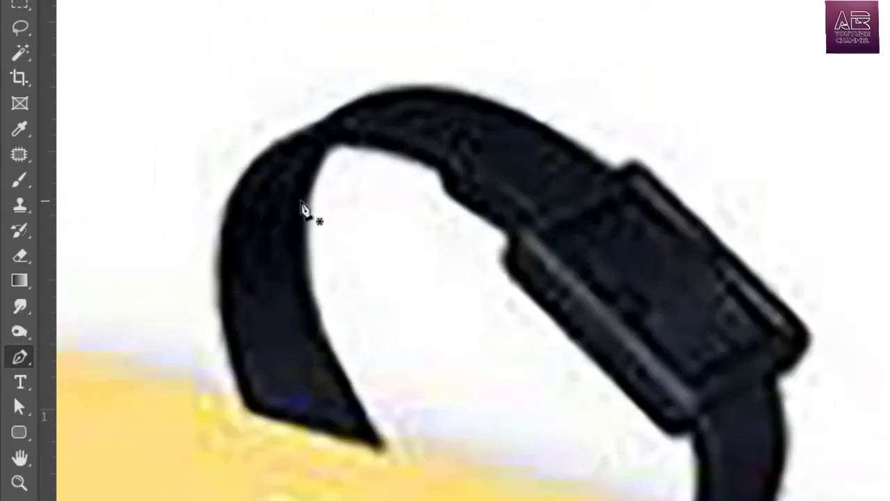
left_click(385, 446)
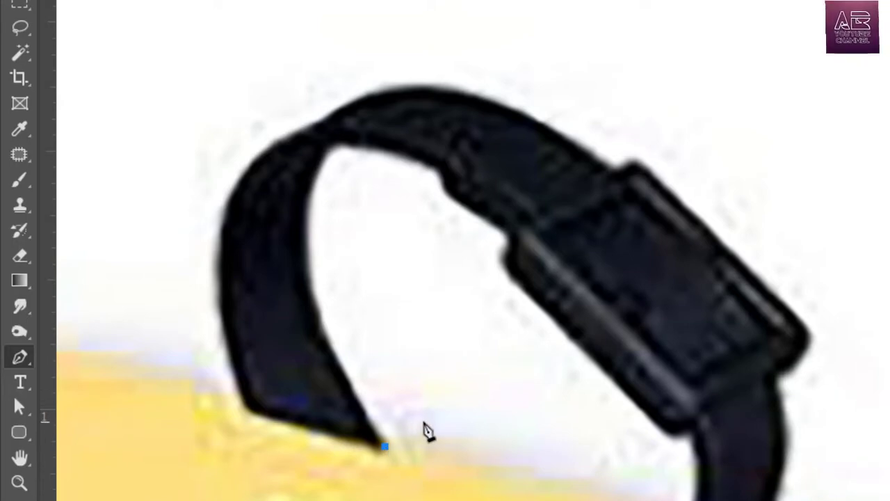
scroll(423, 423, "down", 1)
scroll(399, 337, "up", 2)
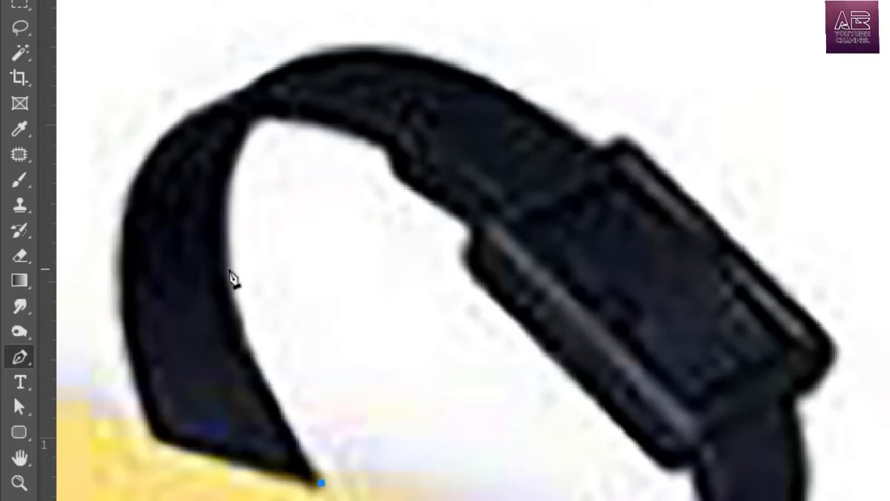
left_click(227, 269)
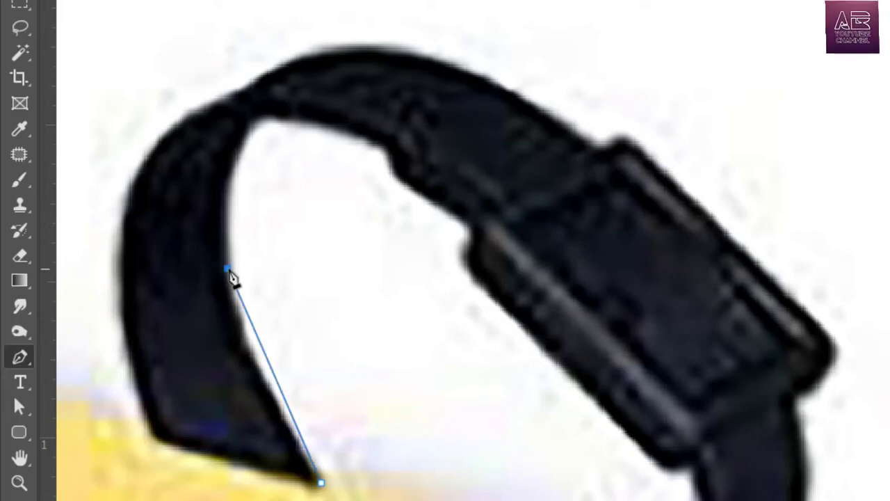
left_click_drag(230, 271, 224, 198)
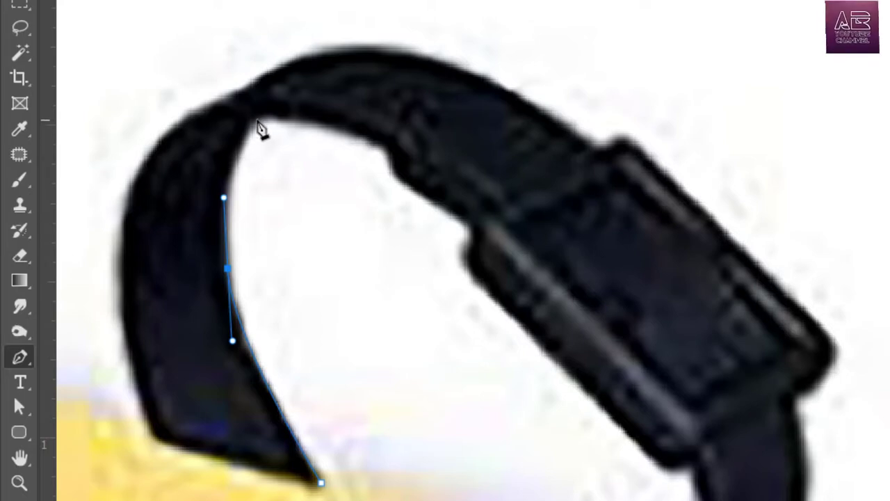
- Extend the path with a curve to the inner corner where the strap overlaps, removing the stray segment beyond it
left_click_drag(255, 121, 290, 78)
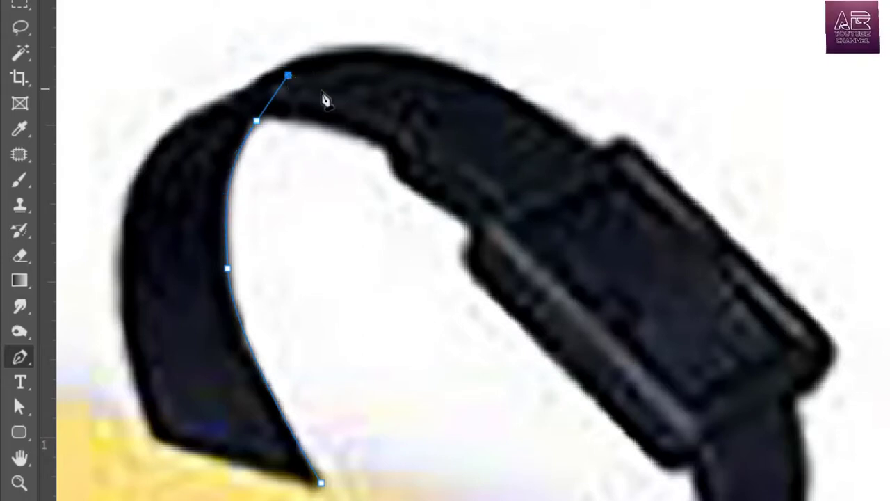
scroll(324, 95, "up", 3)
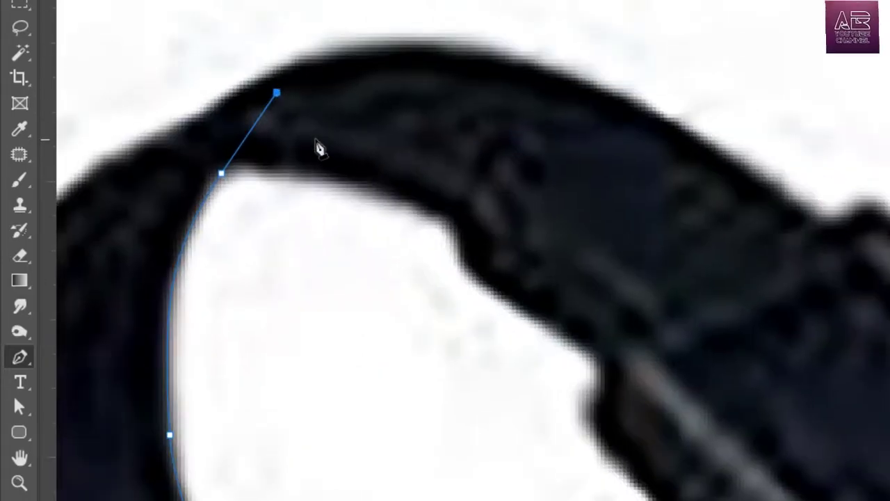
key("ctrl+z")
scroll(318, 148, "down", 2)
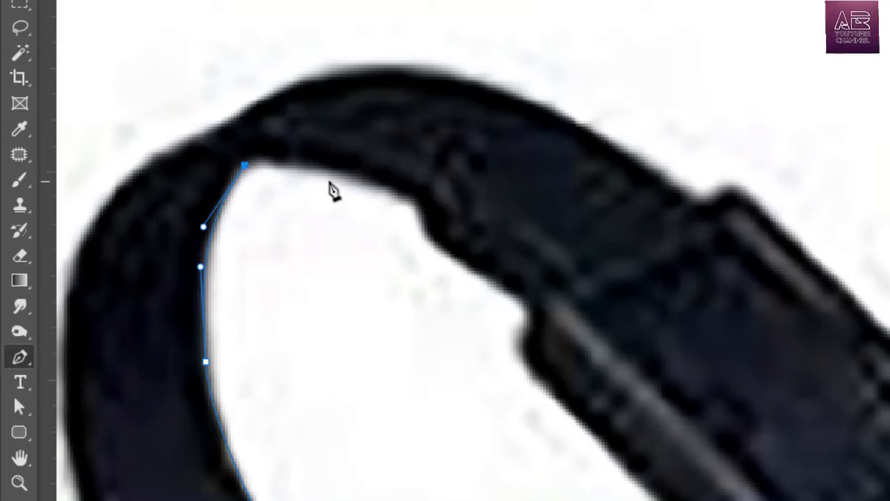
- Continue the path along the underside of the upper strap, following its notch, and around the near corner of the buckle
left_click_drag(402, 194, 473, 224)
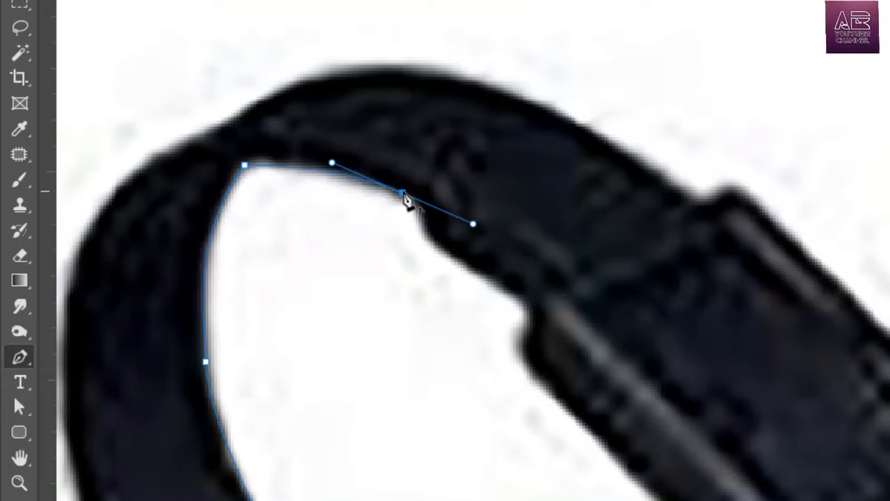
left_click(403, 192, "alt")
scroll(457, 236, "up", 4)
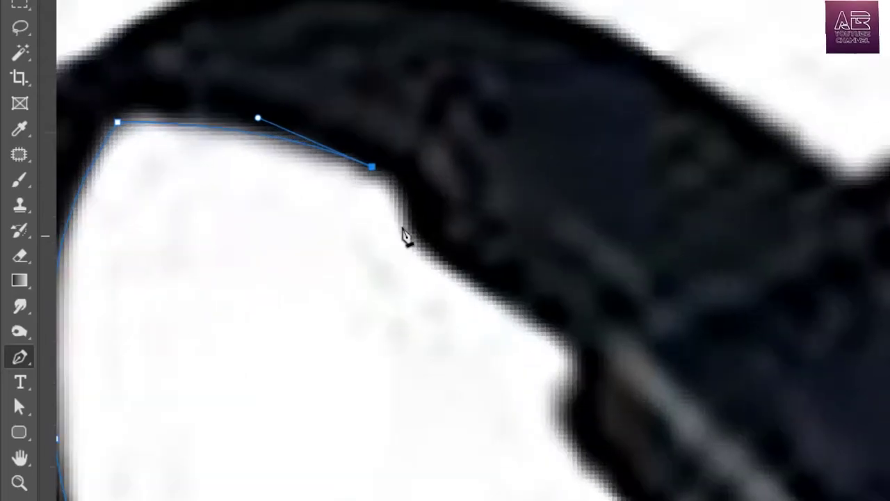
left_click_drag(398, 211, 400, 224)
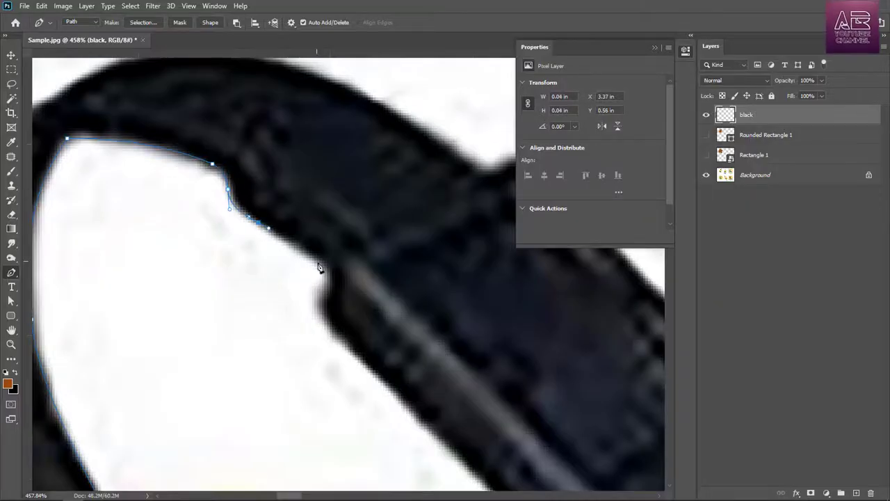
left_click_drag(337, 341, 356, 355)
scroll(167, 201, "down", 8)
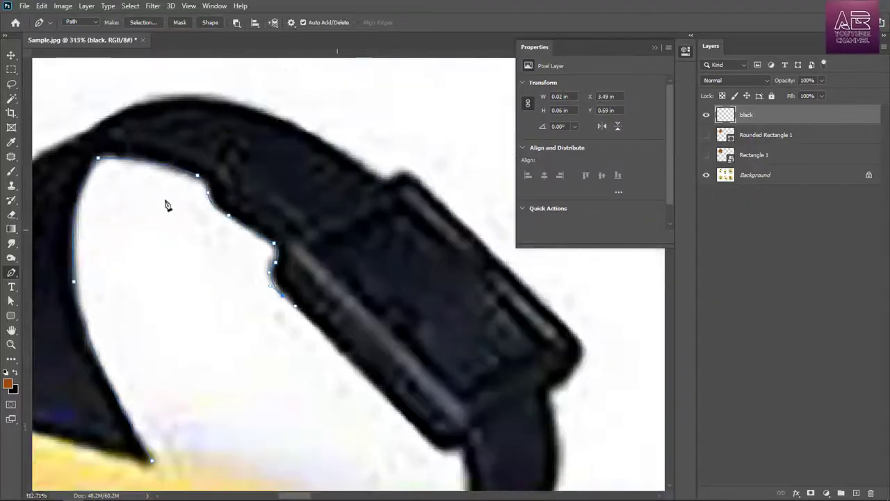
- Continue the path along the buckle's lower edge, down the strap's inner curve and along the tag edge to the lower strap's pointed end
scroll(368, 393, "up", 5)
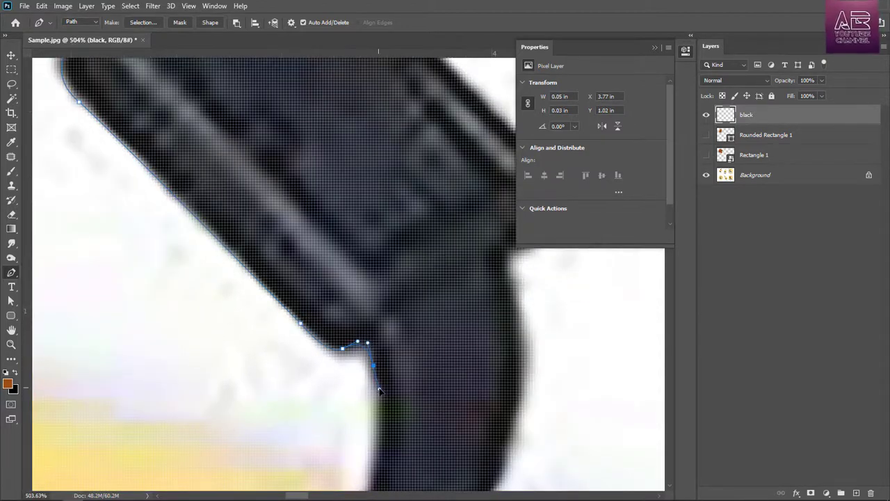
scroll(341, 366, "down", 5)
left_click_drag(323, 356, 258, 397)
scroll(375, 372, "down", 2)
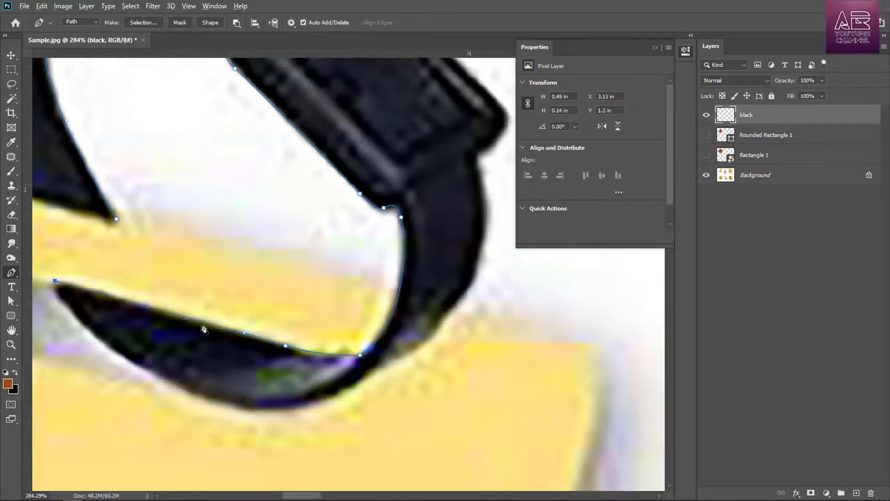
- Curve the path along the underside of the lower strap, from its pointed end at the slot, ending in a corner point
scroll(203, 329, "down", 1)
left_click_drag(192, 362, 289, 404)
left_click(192, 363, "alt")
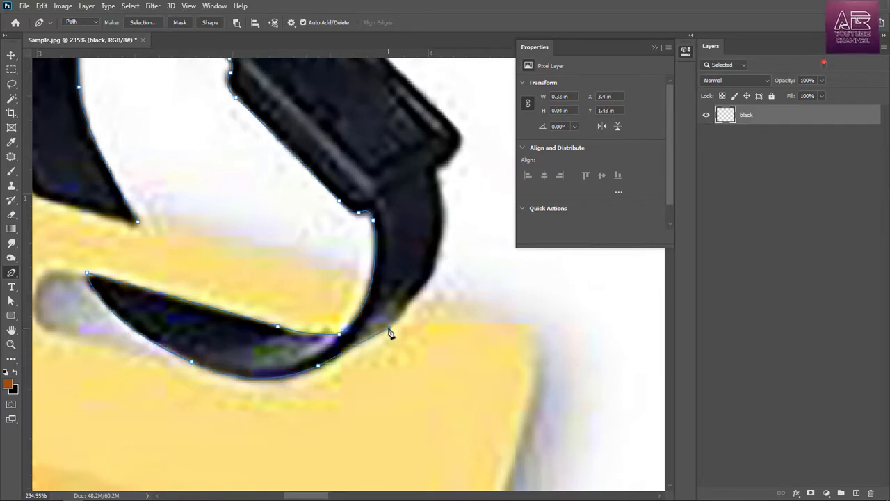
- Continue the path up the strap's outer edge, around the buckle's outer corner and along its far side to the upper strap
left_click_drag(444, 245, 448, 206)
left_click_drag(486, 146, 421, 269)
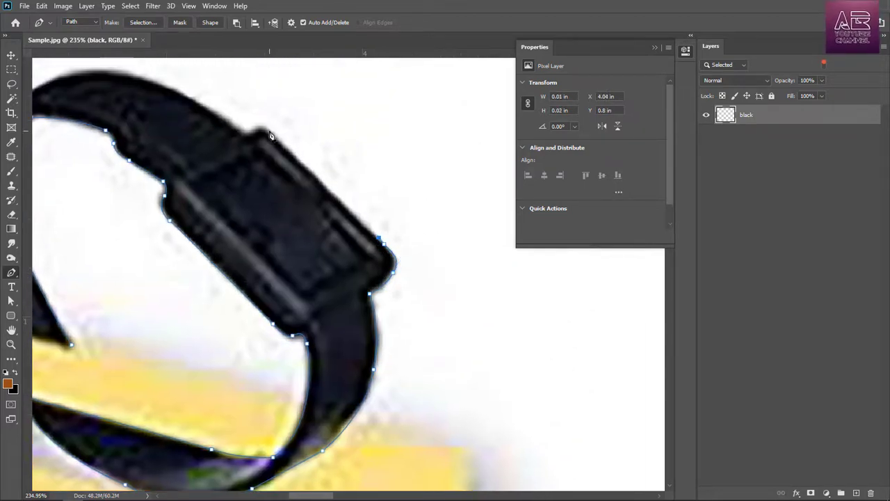
left_click_drag(271, 135, 252, 137)
scroll(252, 139, "up", 3)
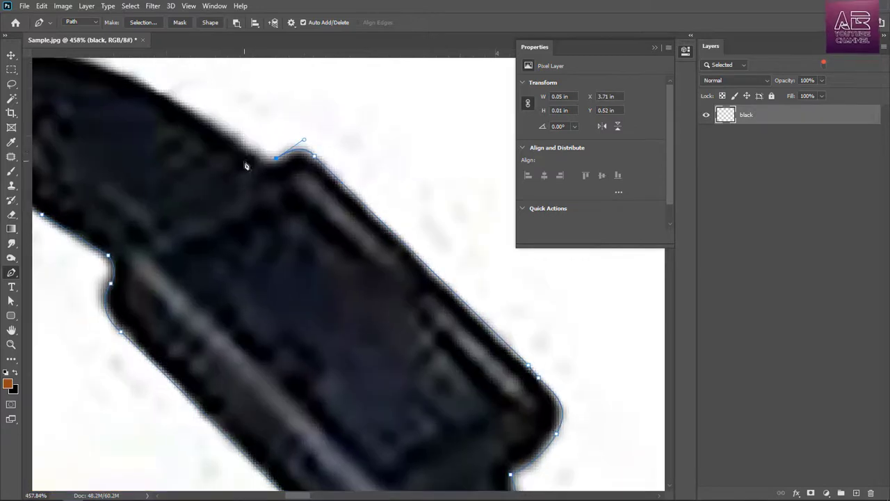
- Extend the path over the upper strap's outer curve to the outer point where the two strap parts overlap
scroll(410, 250, "down", 7)
scroll(209, 157, "up", 4)
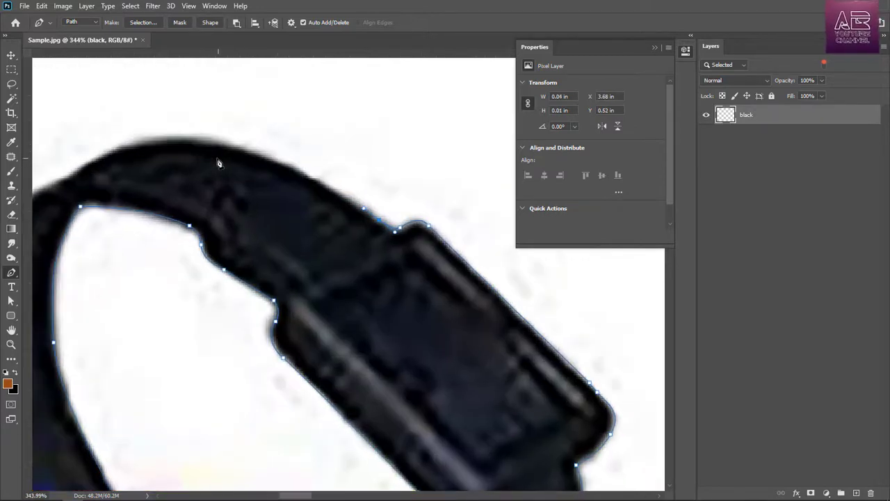
scroll(296, 169, "down", 5)
scroll(183, 152, "up", 2)
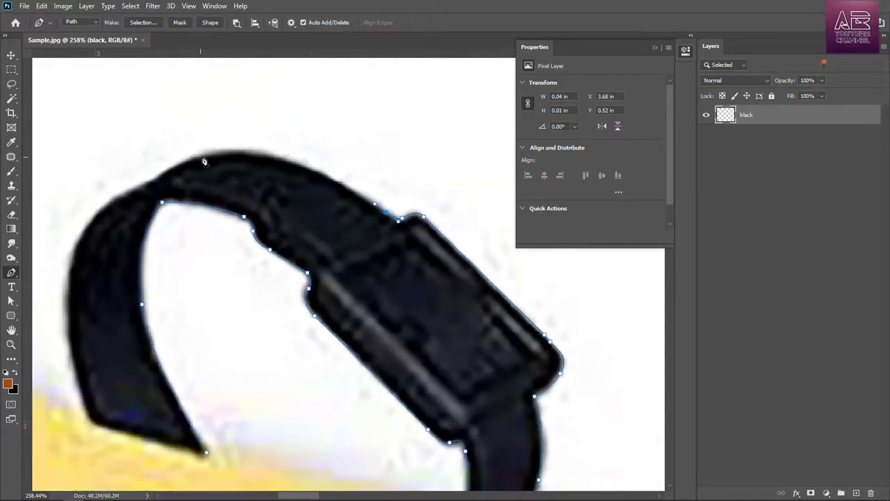
left_click_drag(202, 157, 116, 178)
scroll(124, 182, "up", 2)
left_click_drag(194, 181, 170, 204)
scroll(233, 185, "down", 6)
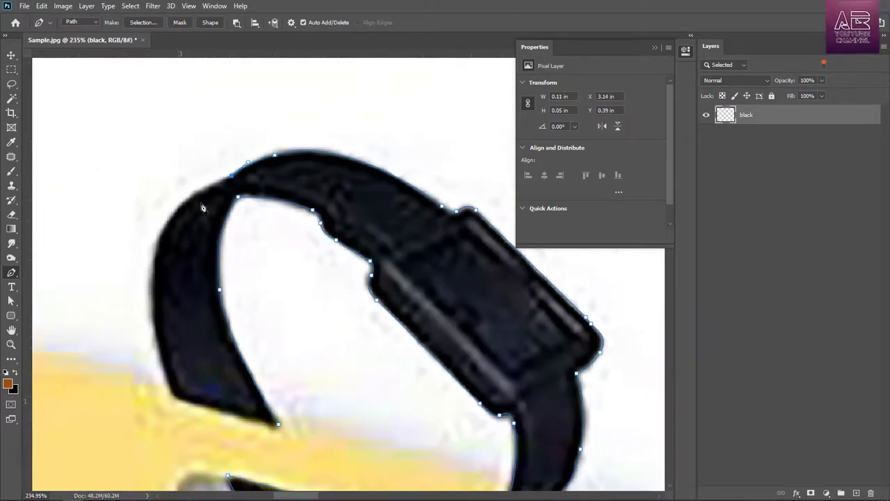
- Curve the path down the remaining outer edge of the strap to its corner on the tag and close it at the starting point
scroll(205, 201, "up", 5)
left_click_drag(144, 260, 130, 279)
scroll(186, 383, "down", 3)
scroll(202, 416, "up", 3)
scroll(183, 189, "down", 2)
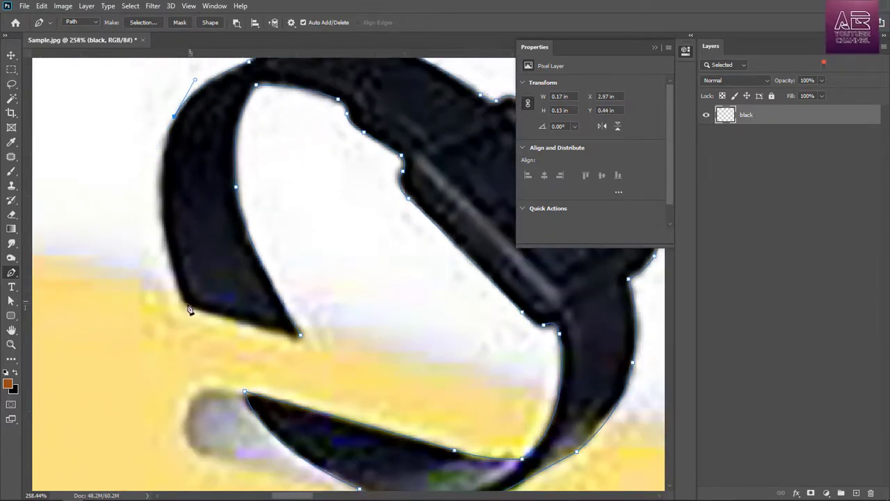
scroll(188, 311, "down", 3)
scroll(272, 258, "up", 2)
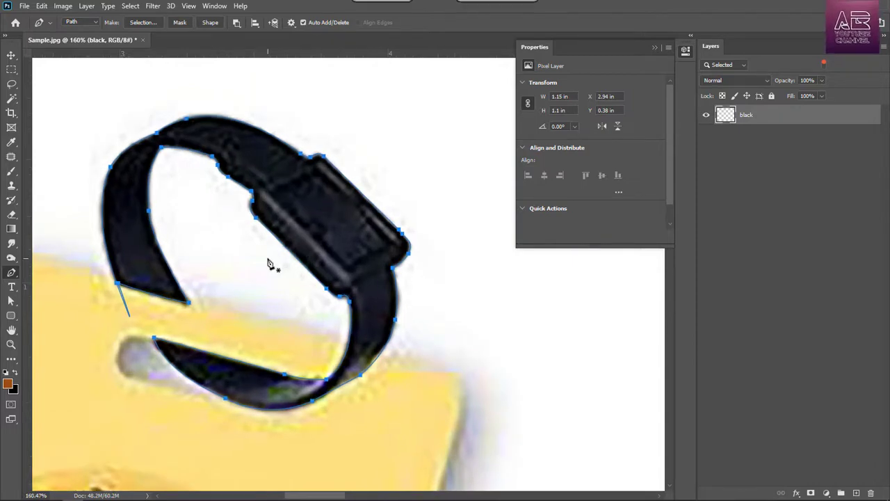
- Convert the strap path into a selection and sample the strap's black as the foreground colour
key("ctrl+Return")
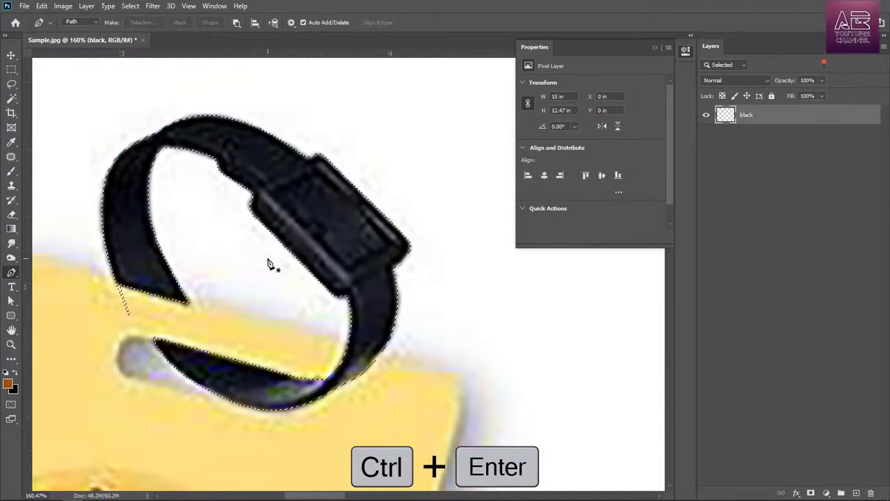
key("i")
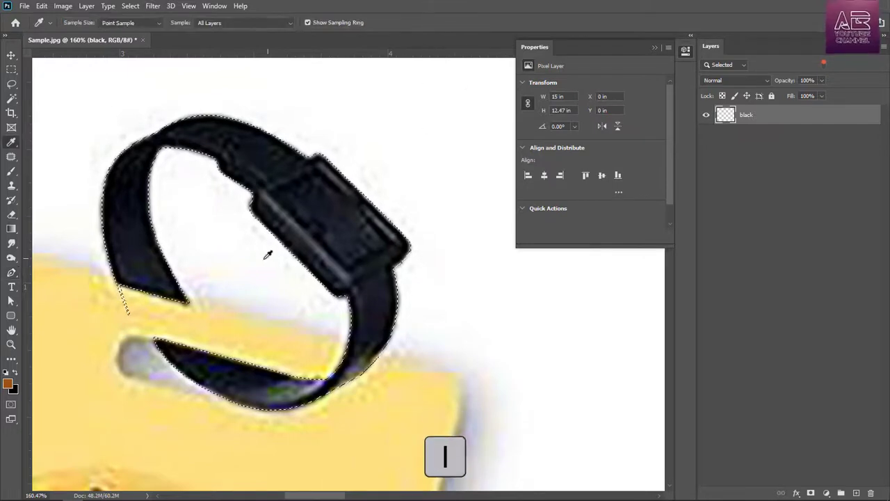
scroll(268, 255, "up", 5)
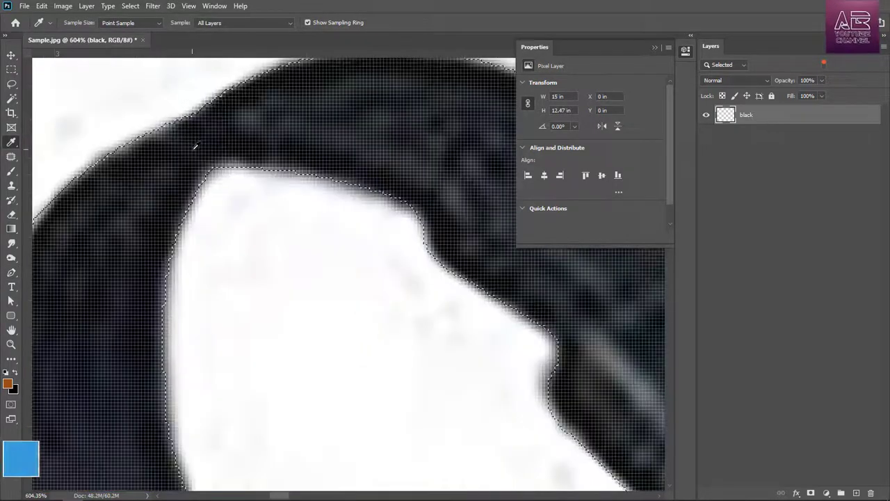
scroll(205, 143, "down", 4)
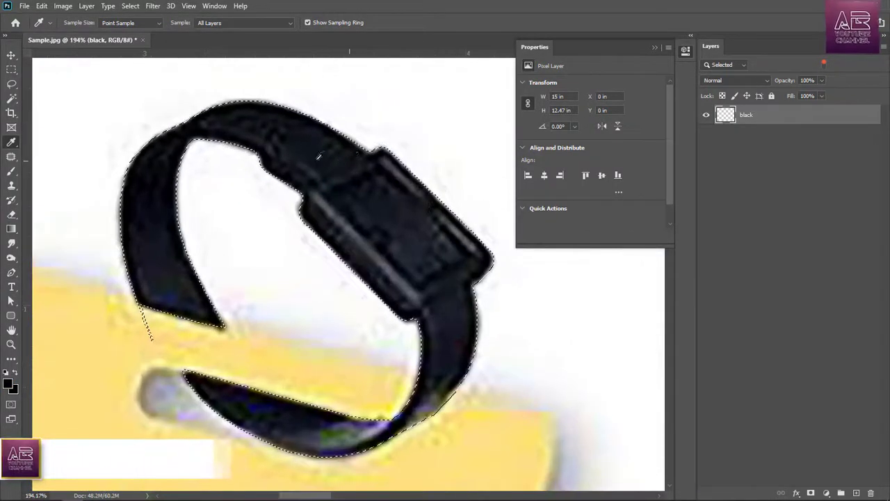
scroll(182, 133, "down", 2)
- Try to fill the selection with the black foreground colour, and undo the fill
key("alt+BackSpace")
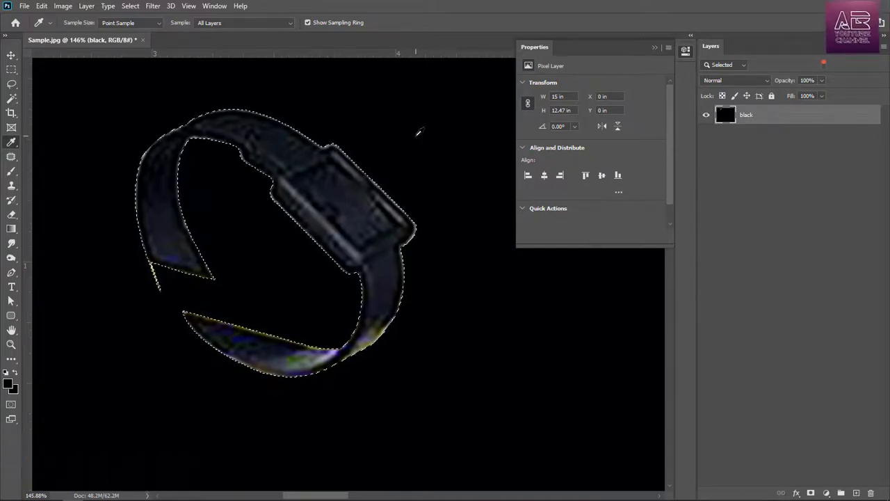
key("ctrl+z")
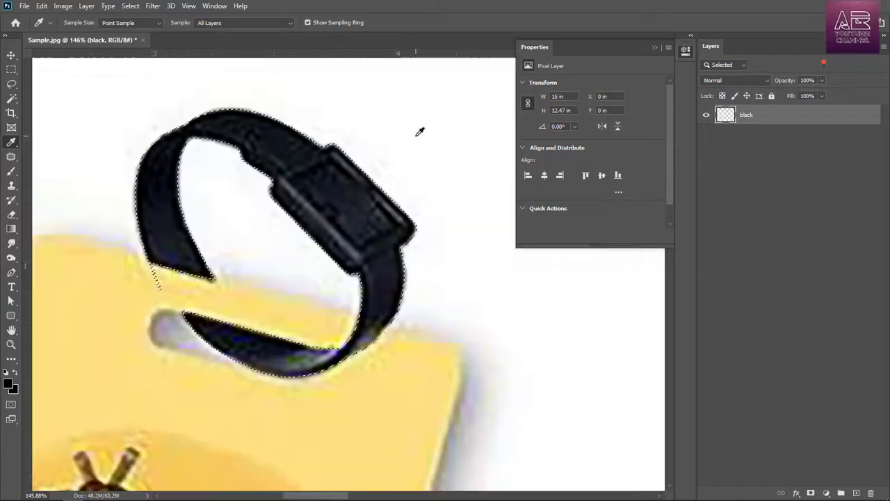
- Set the Pen tool's path operation to Combine Shapes
left_click(12, 274)
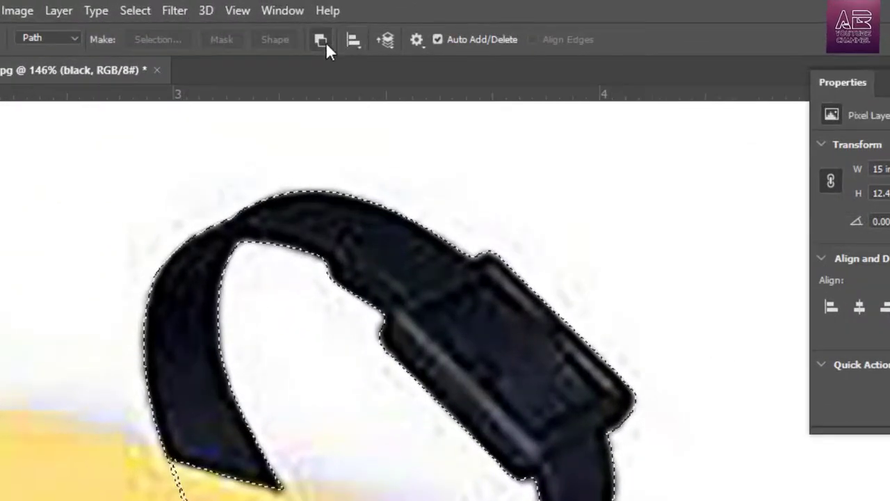
left_click(238, 24)
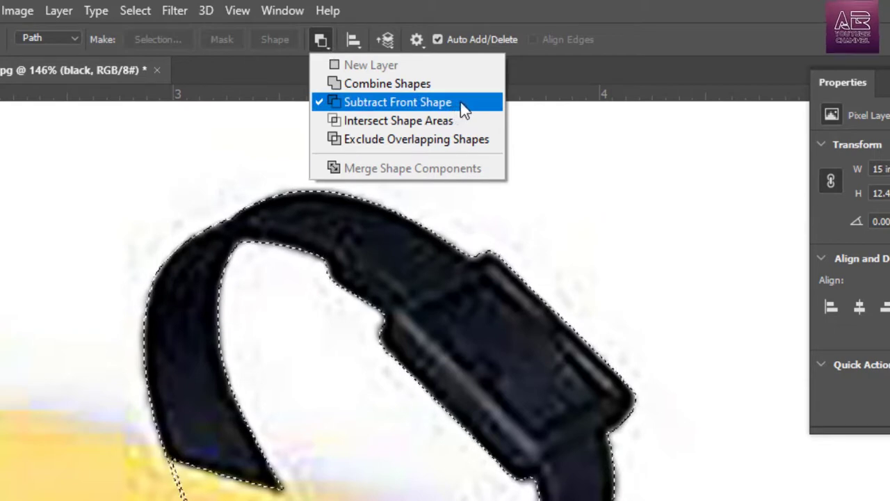
left_click(416, 83)
scroll(364, 374, "down", 4)
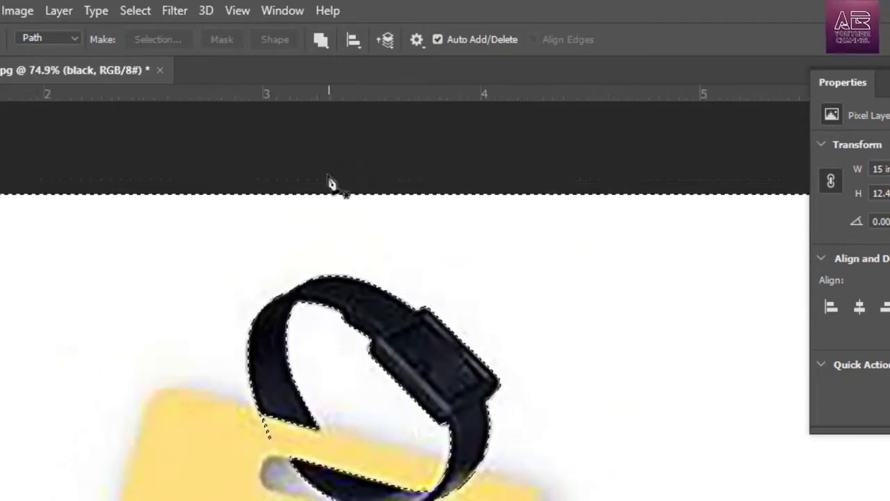
scroll(329, 182, "up", 3)
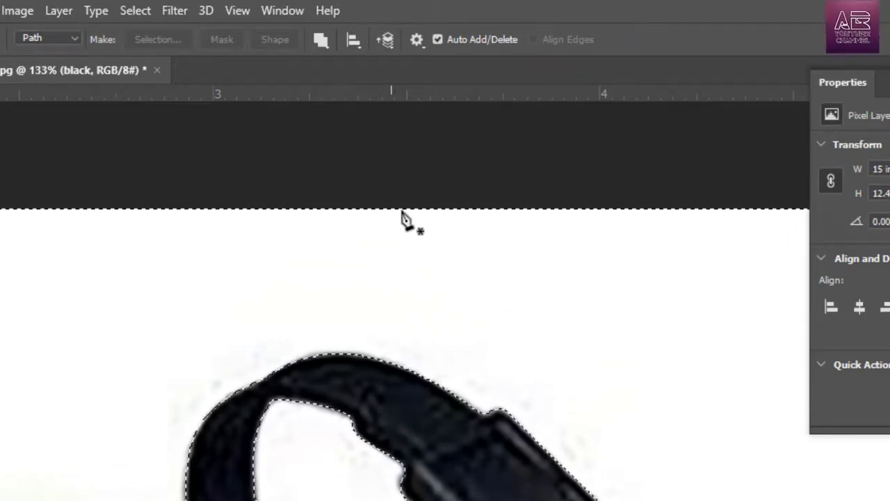
scroll(328, 239, "up", 2)
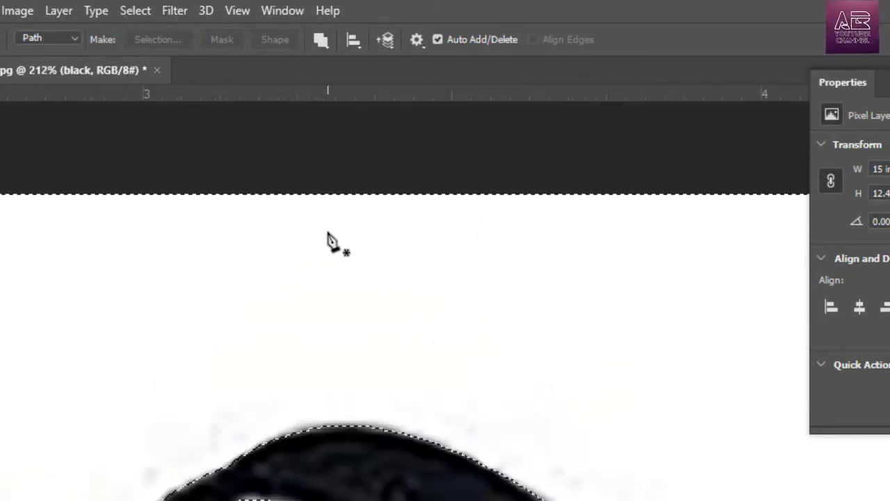
scroll(382, 258, "down", 3)
scroll(459, 328, "down", 2)
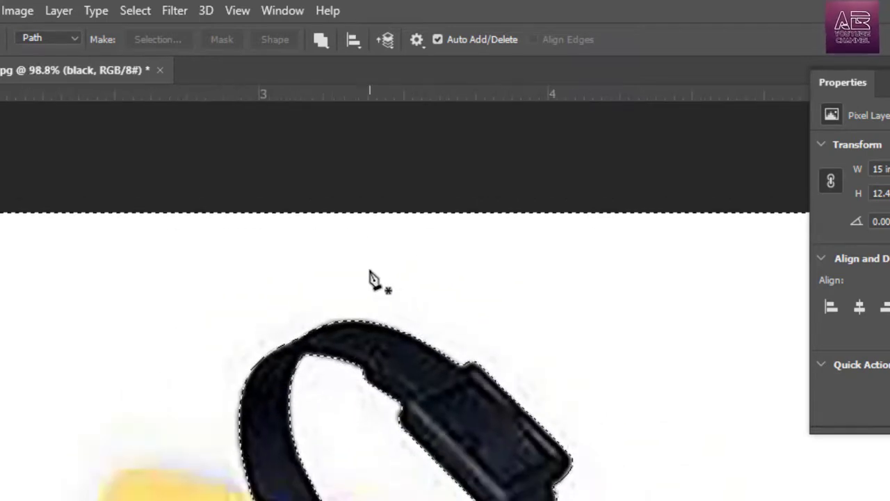
- Invert the selection so that it covers the strap and buckle instead of their surroundings
left_click(136, 11)
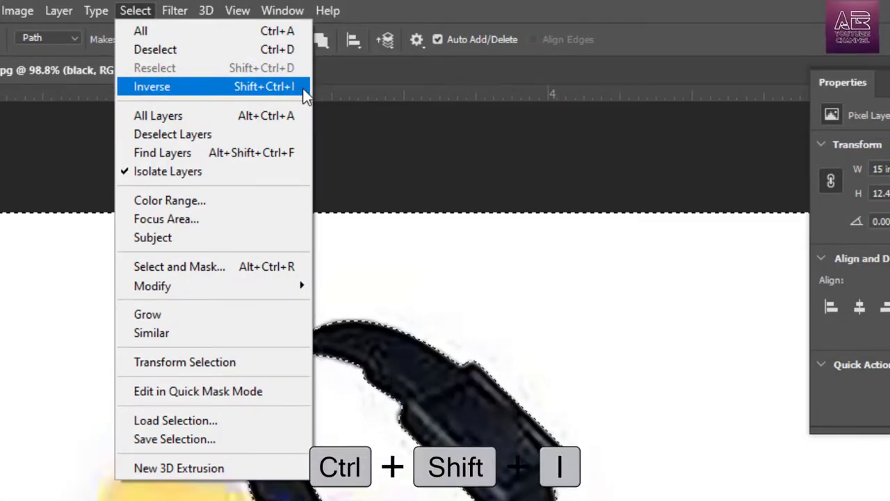
left_click(285, 88)
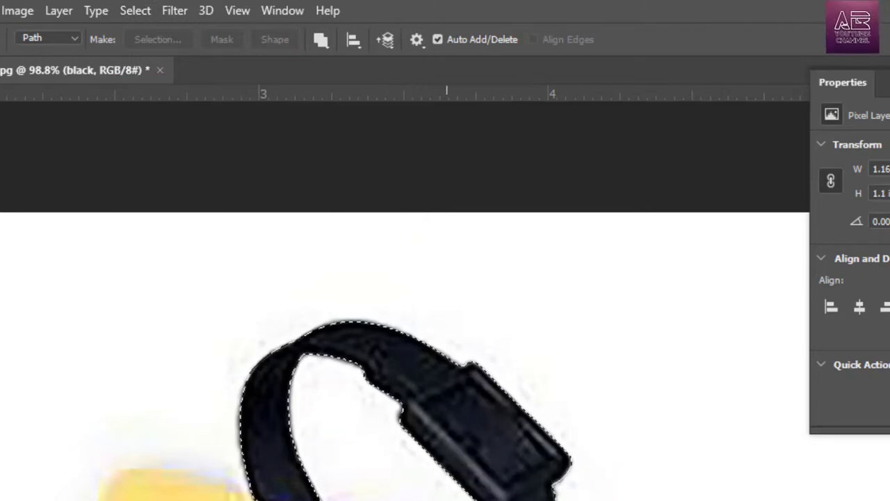
scroll(449, 497, "up", 7)
scroll(438, 497, "down", 4)
scroll(456, 354, "up", 2)
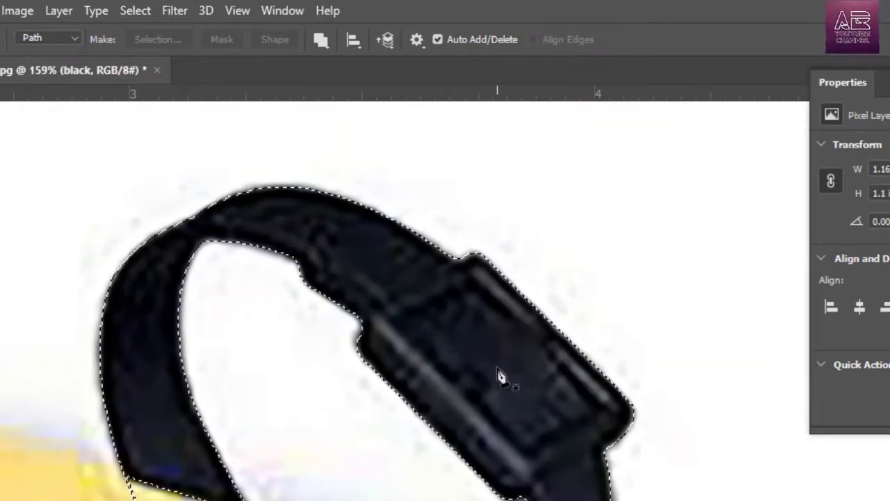
- Fill the strap selection on the black layer with the black foreground colour and deselect it
key("alt+BackSpace")
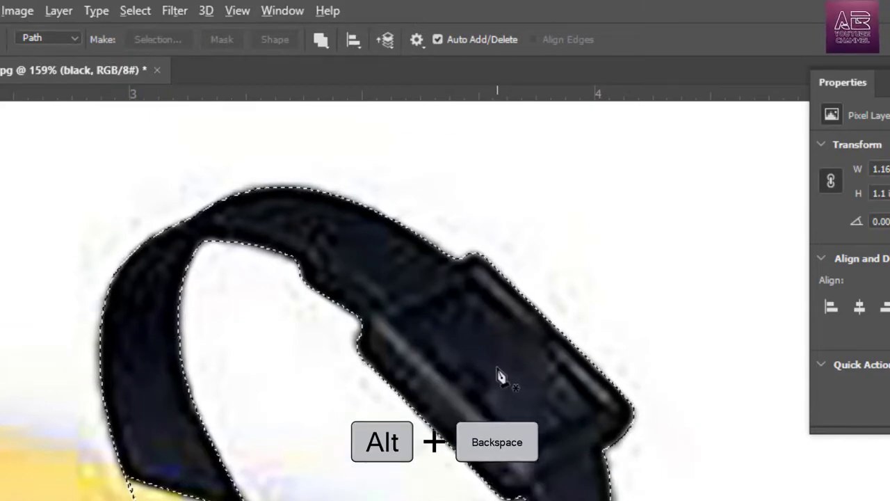
key("alt+BackSpace")
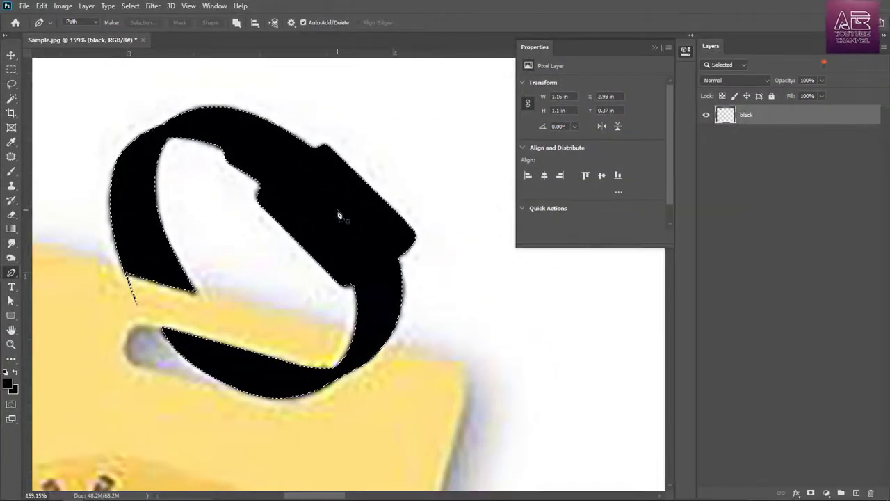
key("ctrl+d")
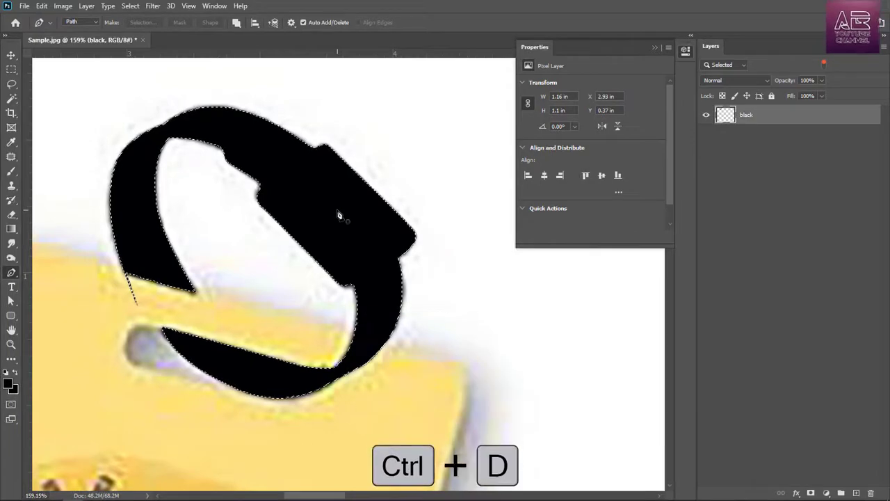
- Turn off layer filtering so that all layers are listed again
scroll(376, 210, "down", 2)
scroll(376, 210, "up", 1)
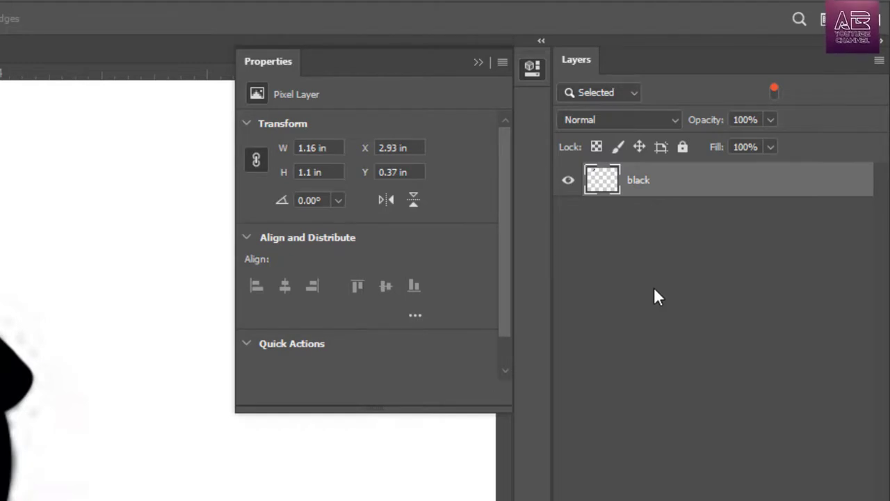
left_click(631, 95)
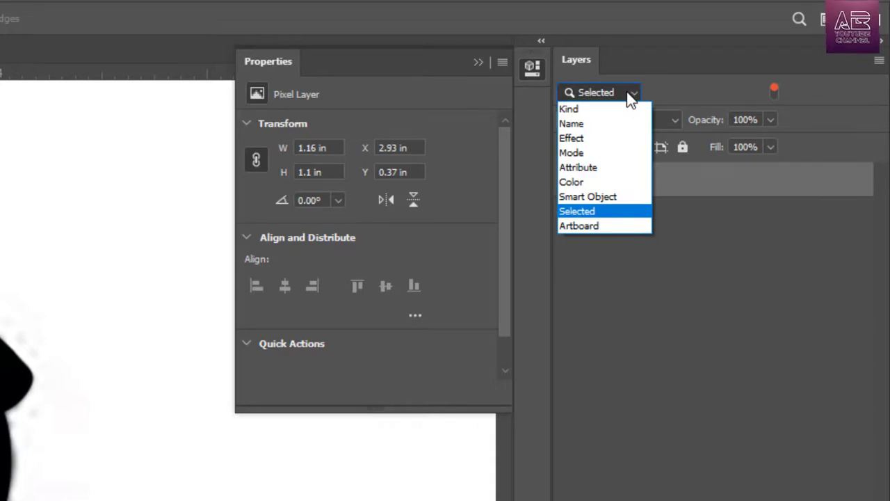
left_click(631, 97)
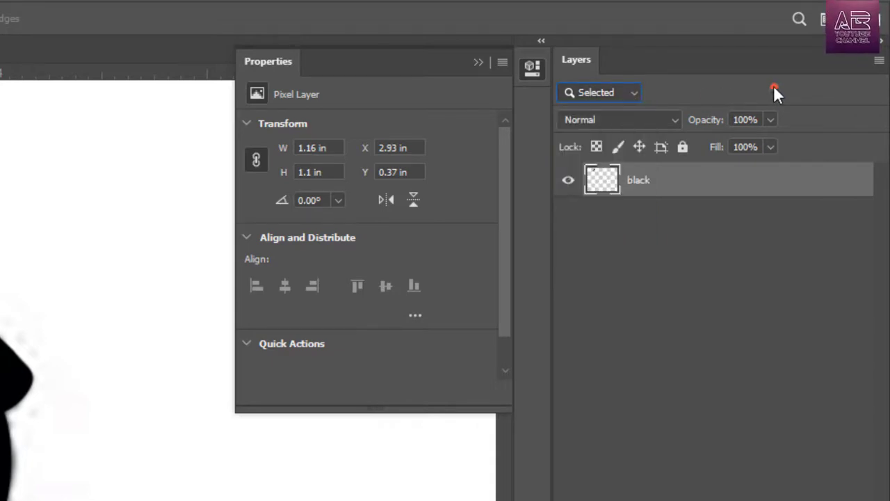
left_click(775, 90)
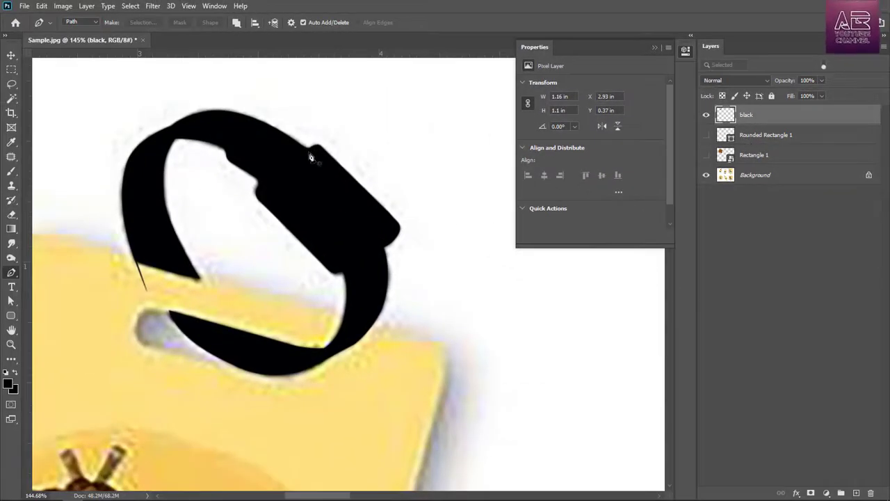
- Hide the black layer so the original strap in the photo can be seen
scroll(311, 158, "up", 3)
scroll(340, 277, "down", 4)
scroll(340, 277, "up", 2)
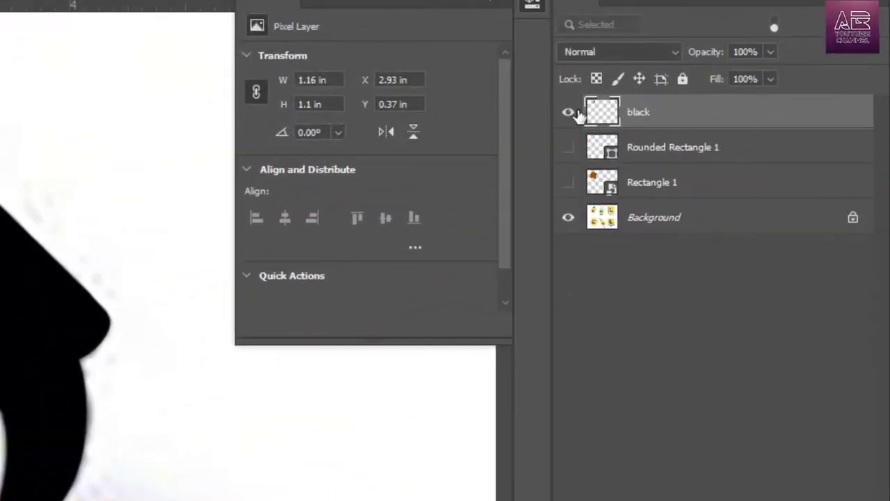
left_click(567, 117)
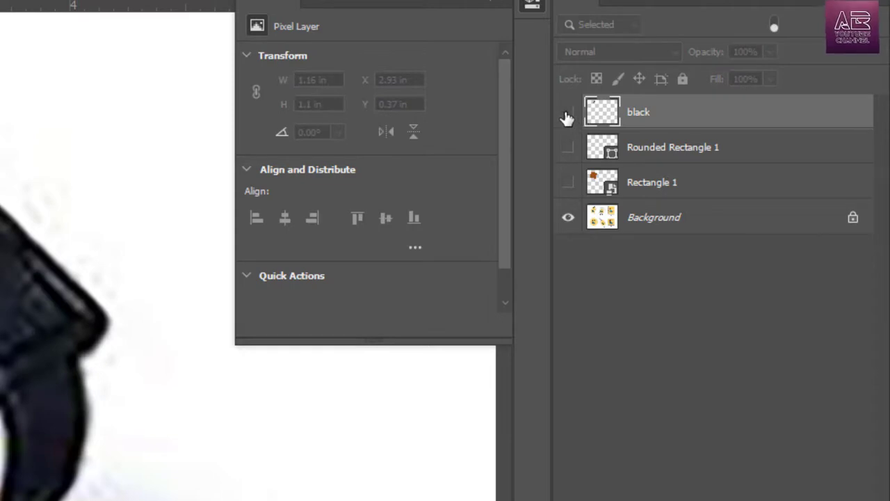
left_click(568, 115)
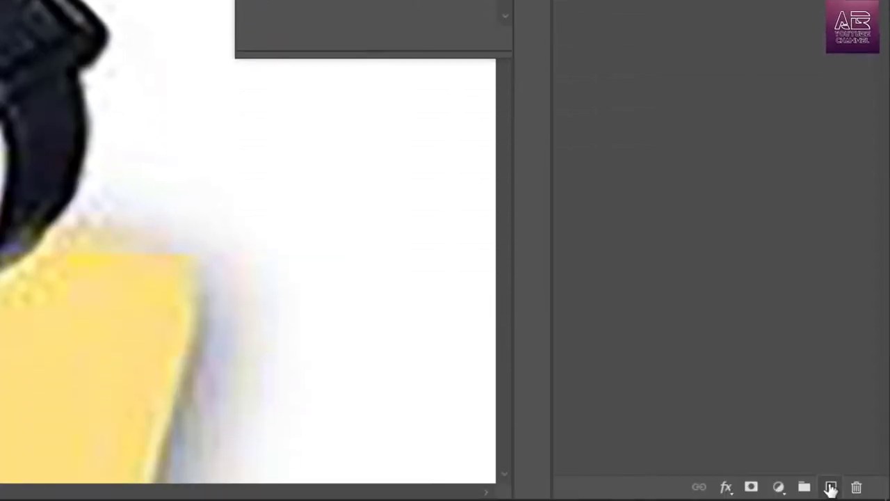
- Add a new layer and trace a closed Pen path just inside the black outline of the strap's rear band
left_click(831, 489)
key("p")
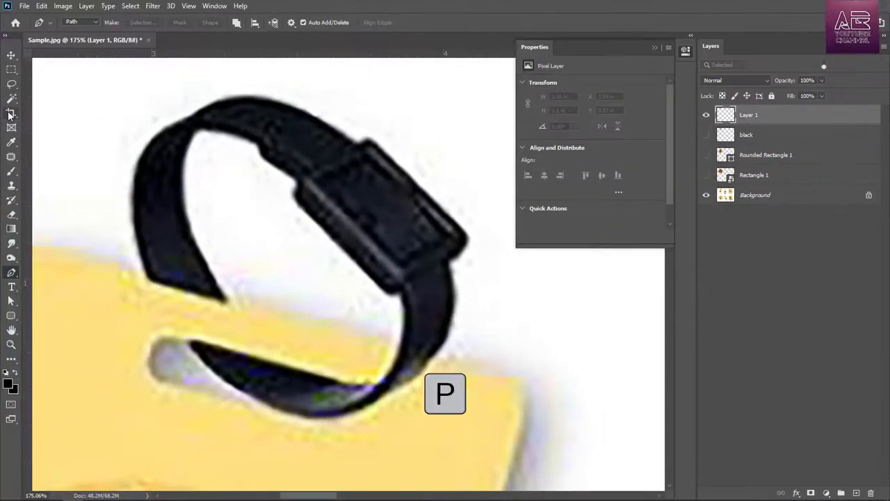
scroll(258, 248, "up", 1)
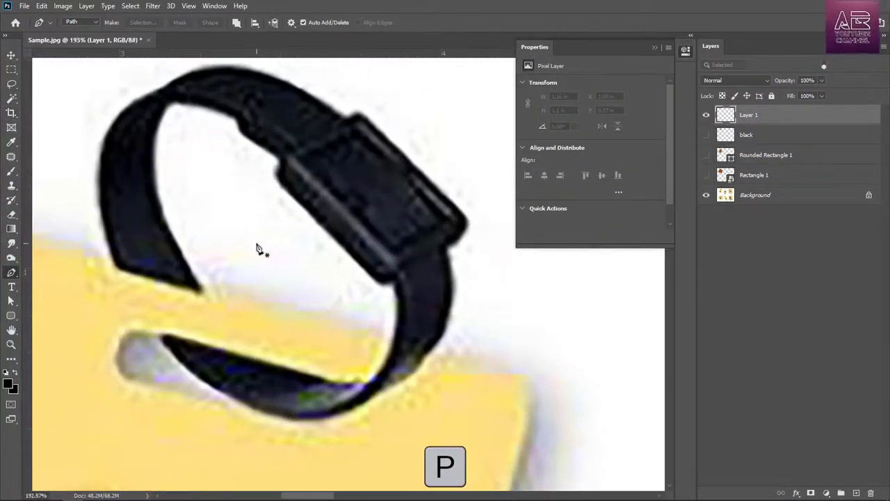
scroll(194, 297, "up", 2)
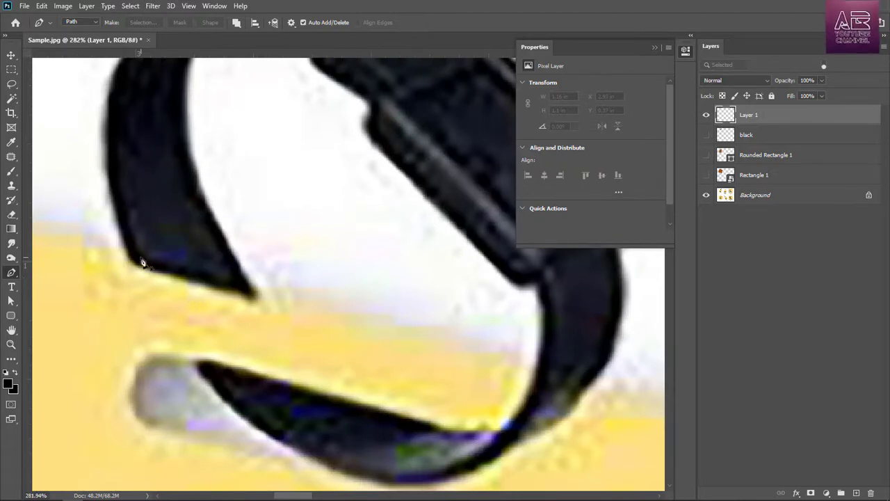
left_click(236, 287)
scroll(237, 288, "down", 2)
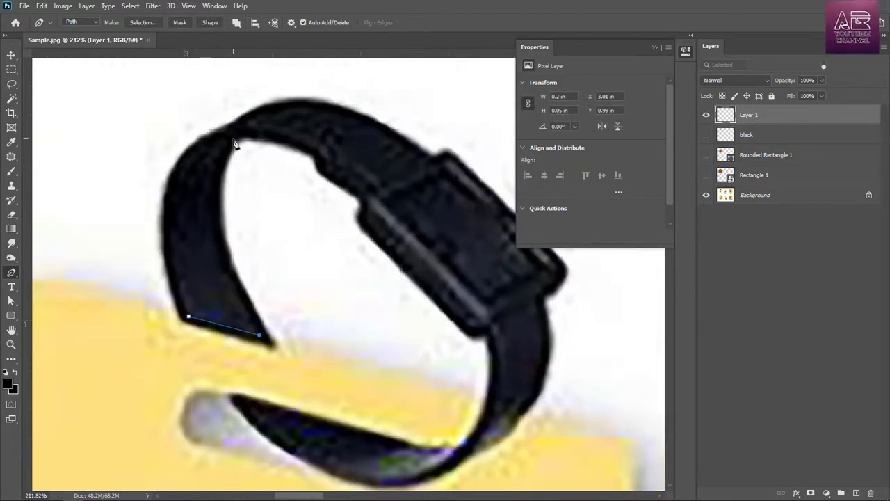
left_click_drag(234, 140, 298, 61)
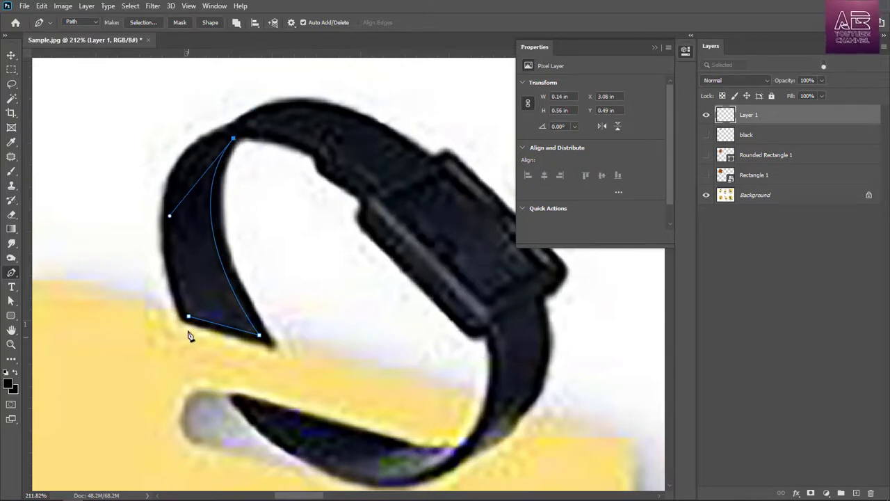
left_click_drag(188, 320, 250, 487)
- Convert the closed path on the rear band into a selection
scroll(185, 191, "up", 2)
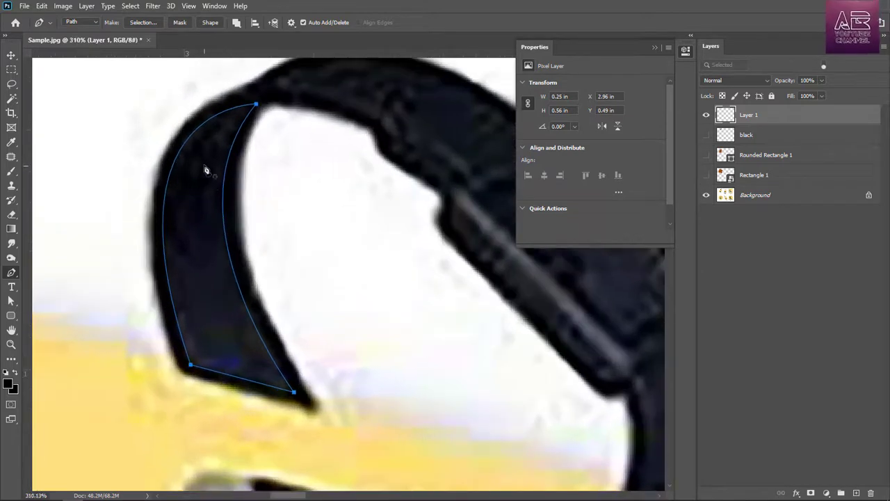
scroll(206, 170, "down", 4)
scroll(174, 175, "up", 3)
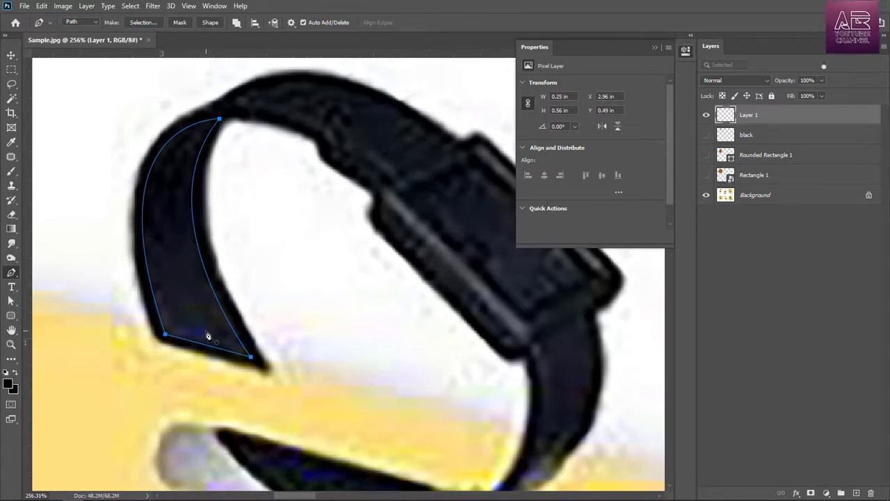
key("ctrl+Return")
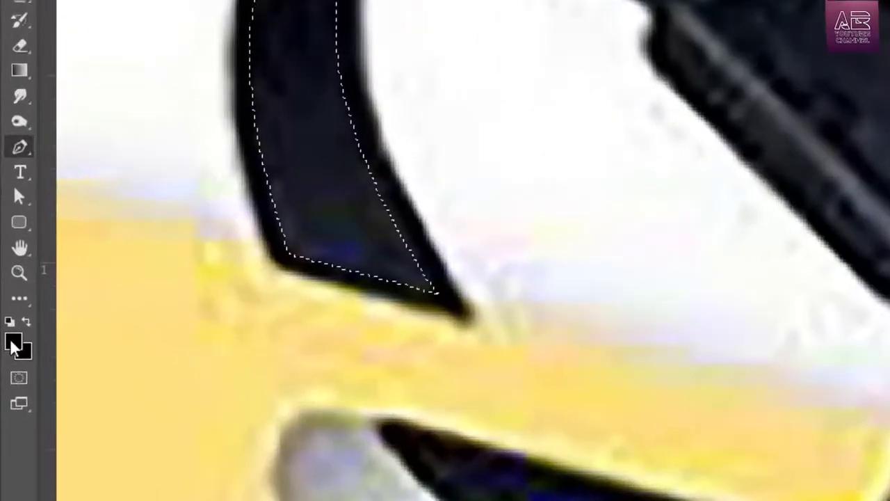
- Sample the foreground colour #111217 from the top of the rear band and the background colour from its lower end
left_click(9, 375)
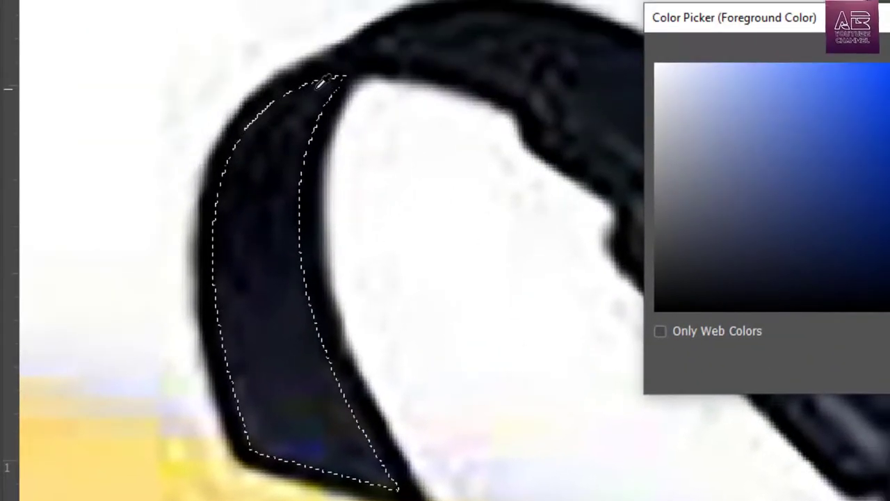
left_click(320, 83)
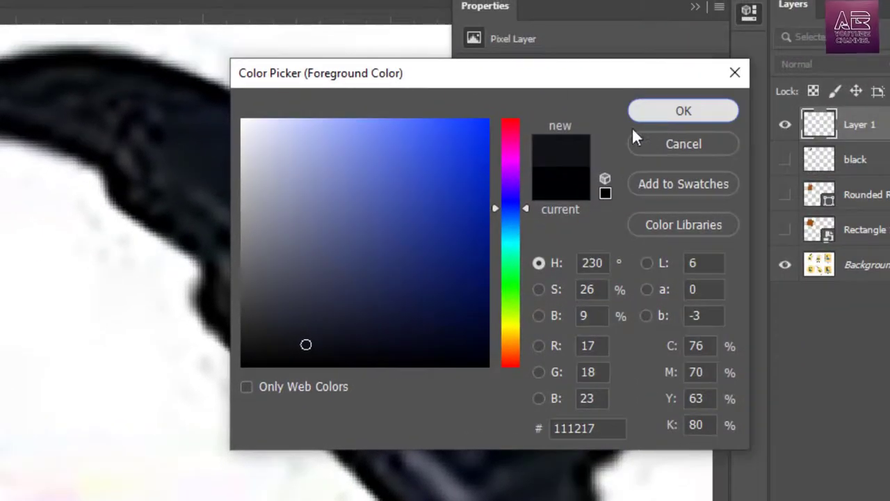
left_click(675, 112)
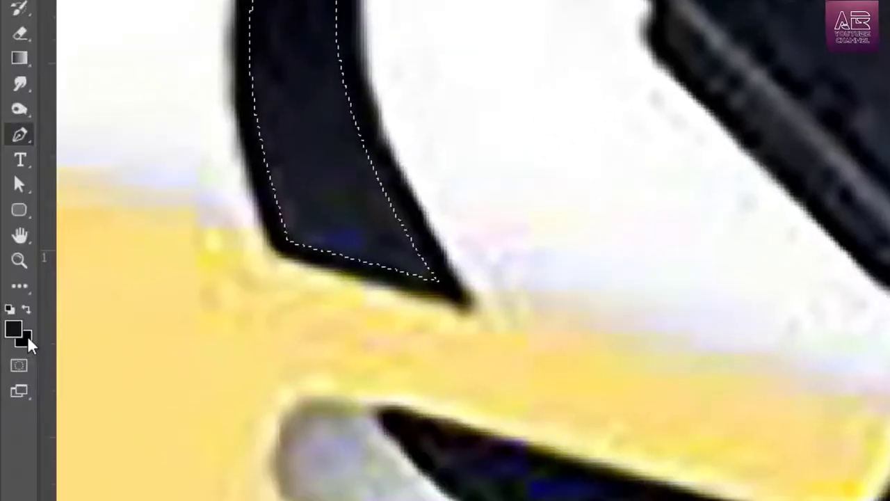
left_click(28, 345)
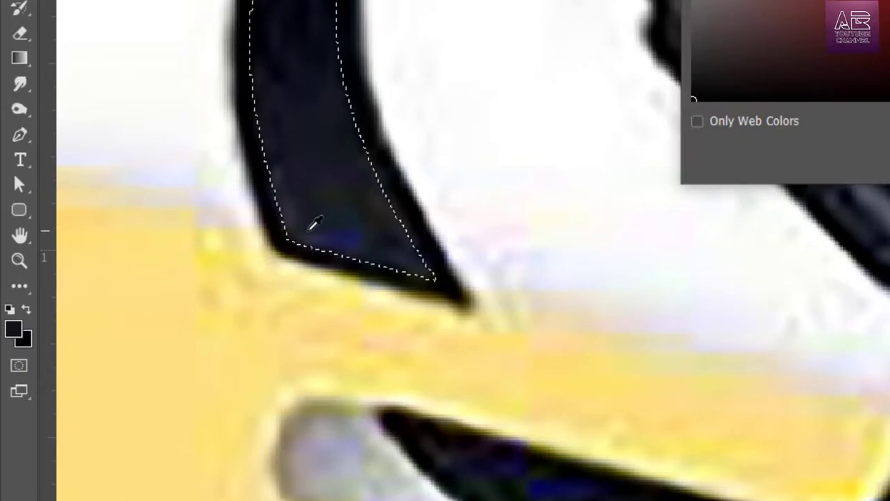
left_click(298, 210)
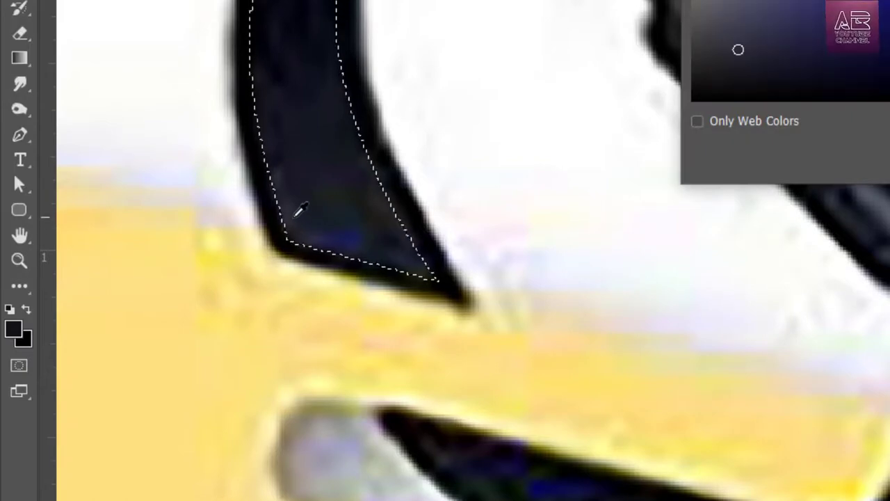
left_click(724, 82)
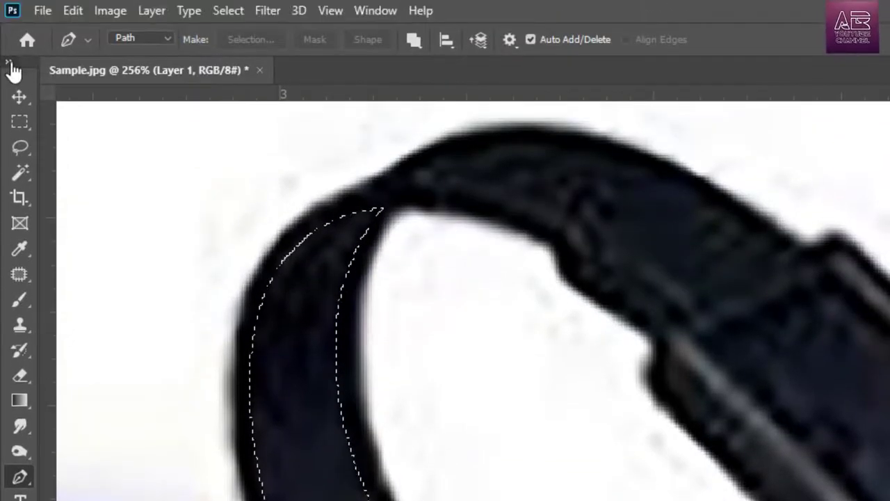
- Set up the Gradient tool with the Foreground to Background preset from the Basics group
left_click(11, 64)
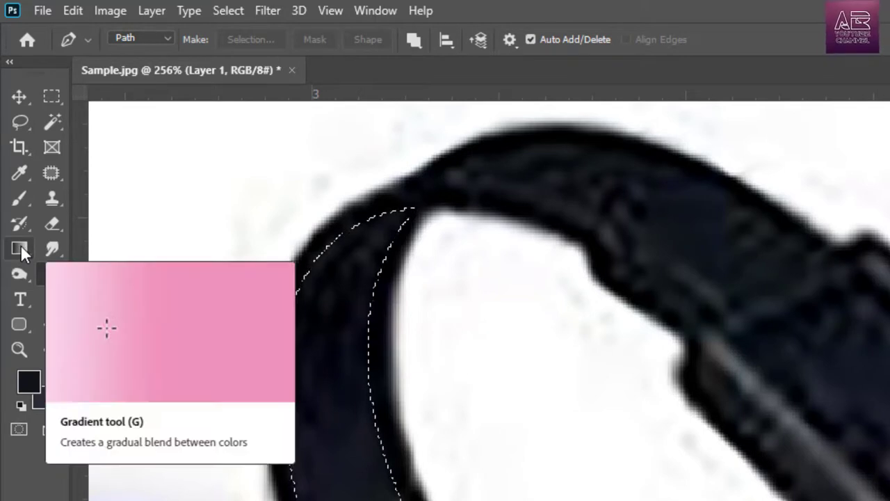
key("g")
left_click(184, 40)
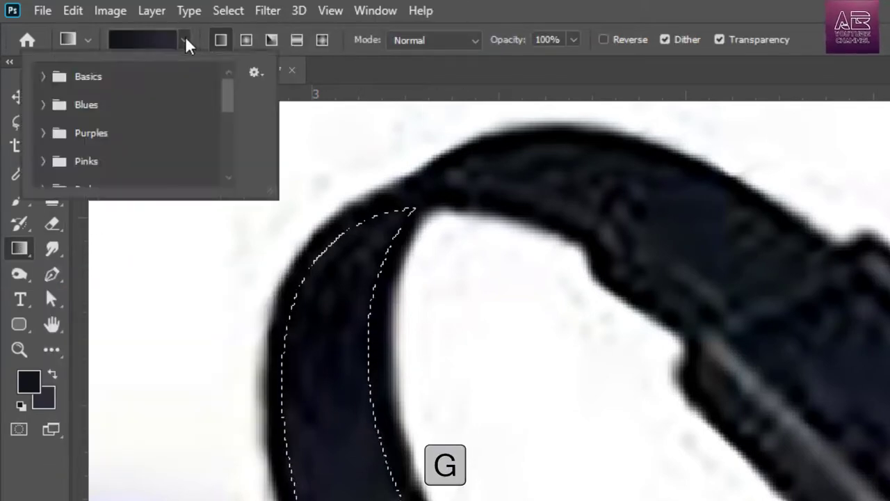
left_click(44, 78)
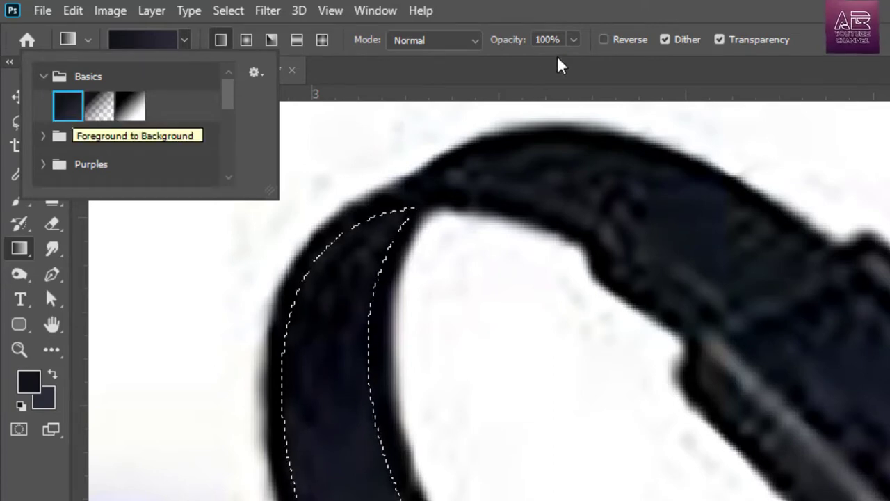
left_click(556, 3)
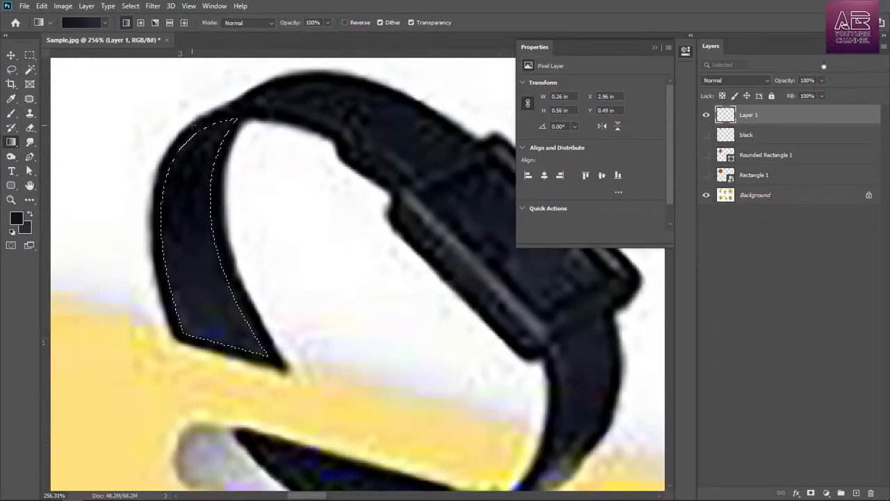
- Fill the rear band selection with a linear gradient running from its top to its lower end and deselect it
left_click_drag(193, 125, 229, 347)
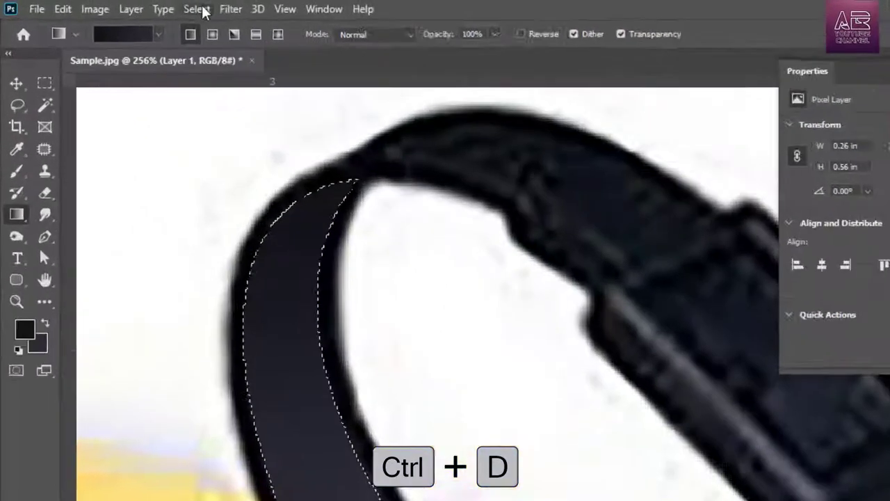
left_click(201, 10)
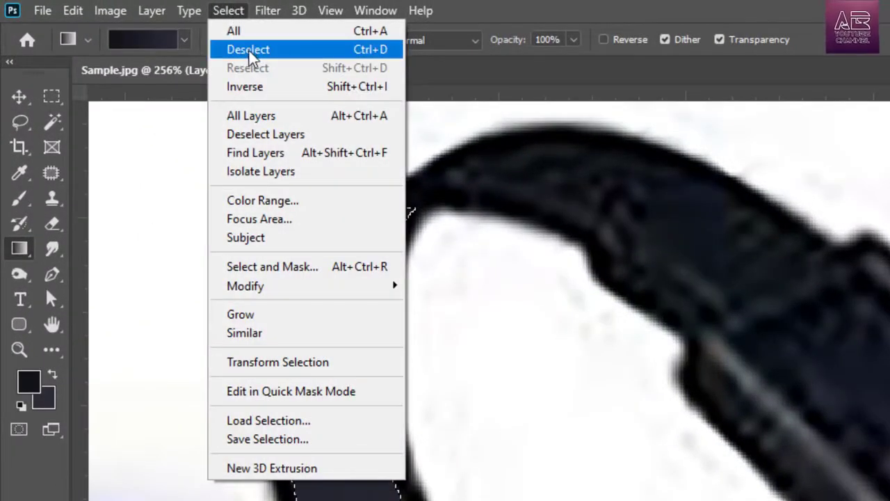
left_click(384, 49)
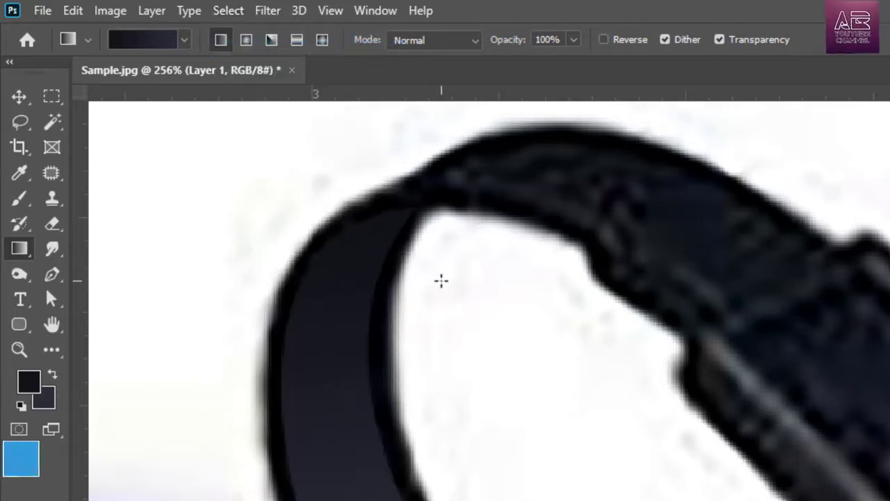
- Trace the upper edge of the front band with the Pen tool from the buckle to where it meets the rear band
scroll(852, 393, "up", 1)
scroll(517, 308, "up", 3)
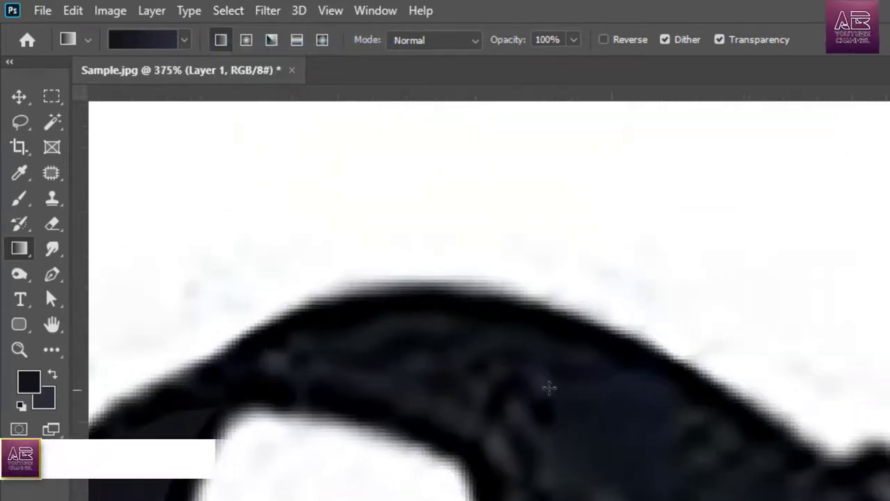
scroll(625, 360, "down", 2)
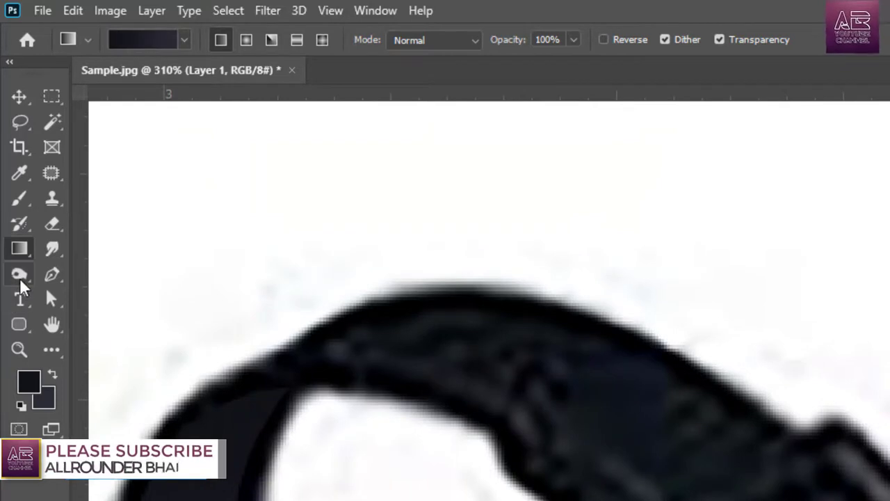
left_click(50, 273)
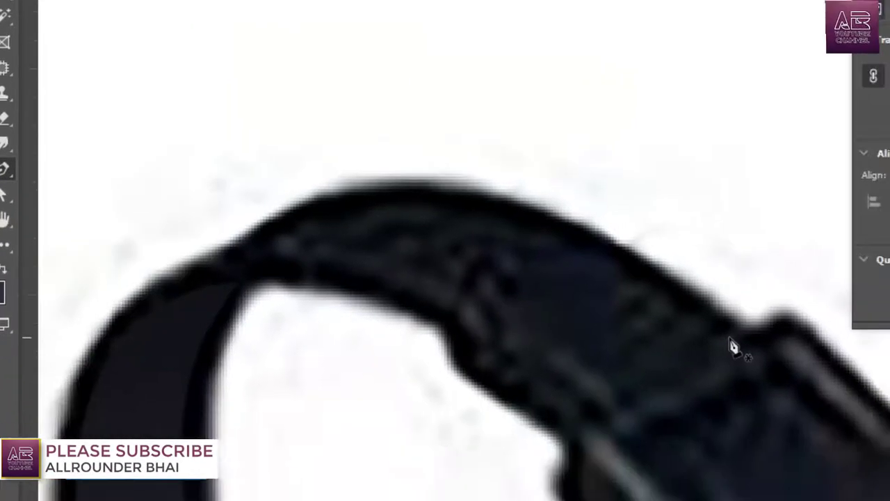
left_click(727, 339)
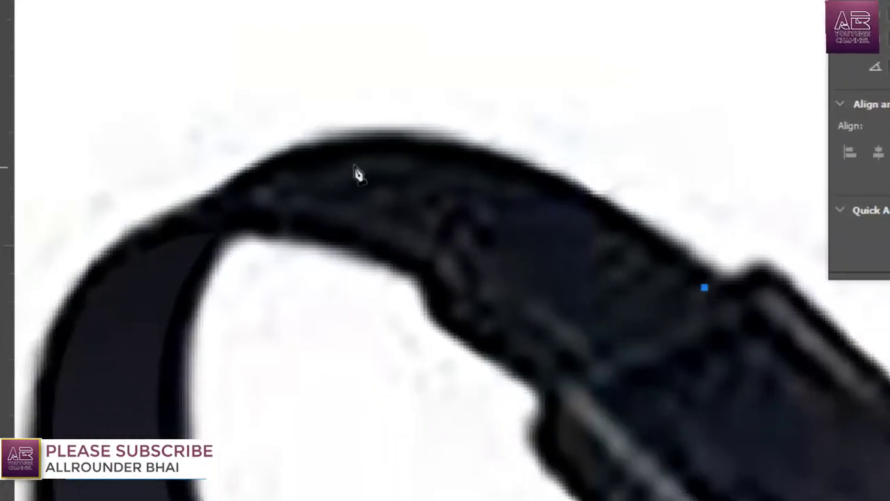
left_click_drag(336, 163, 159, 192)
left_click(336, 165, "alt")
left_click_drag(209, 212, 158, 249)
left_click(210, 213, "alt")
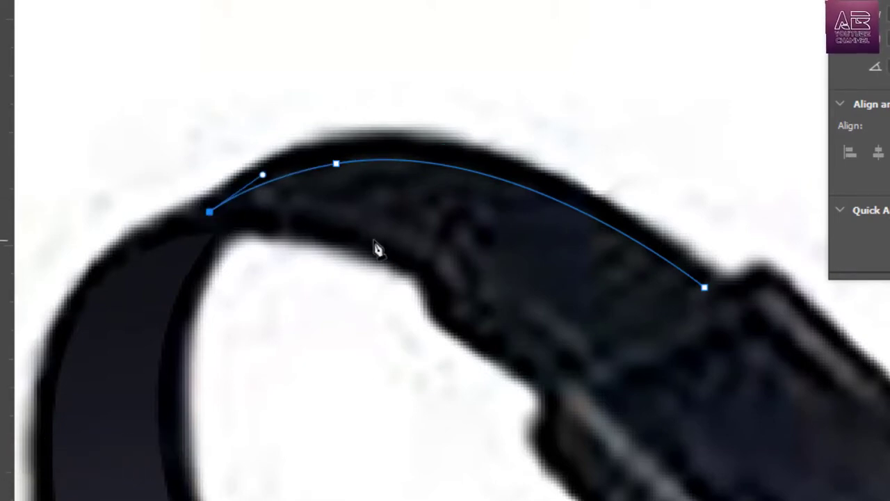
- Continue the path along the front band's lower edge, around the stepped overlap and back to the buckle
left_click_drag(373, 237, 459, 318)
scroll(452, 296, "up", 1)
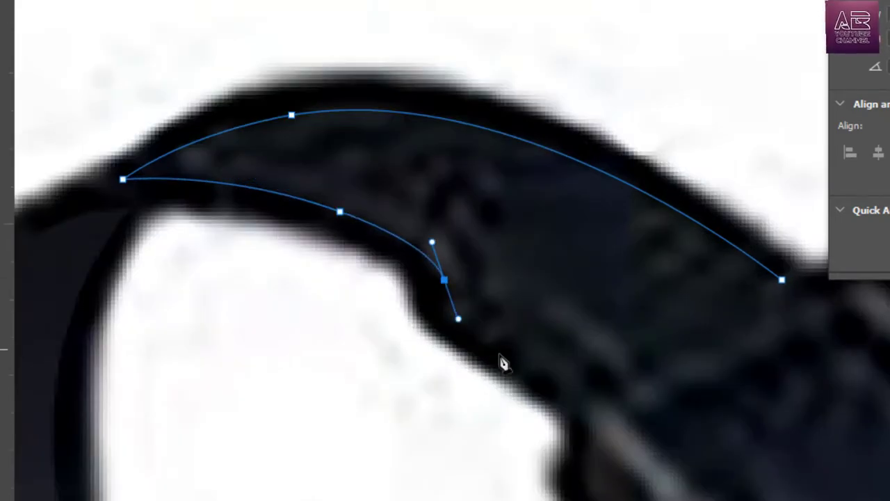
left_click_drag(504, 352, 553, 381)
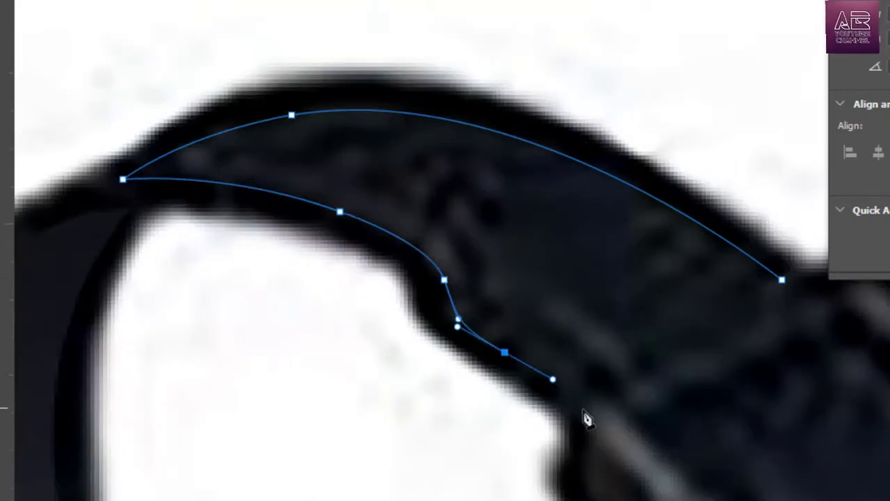
left_click(578, 404)
scroll(332, 299, "down", 1)
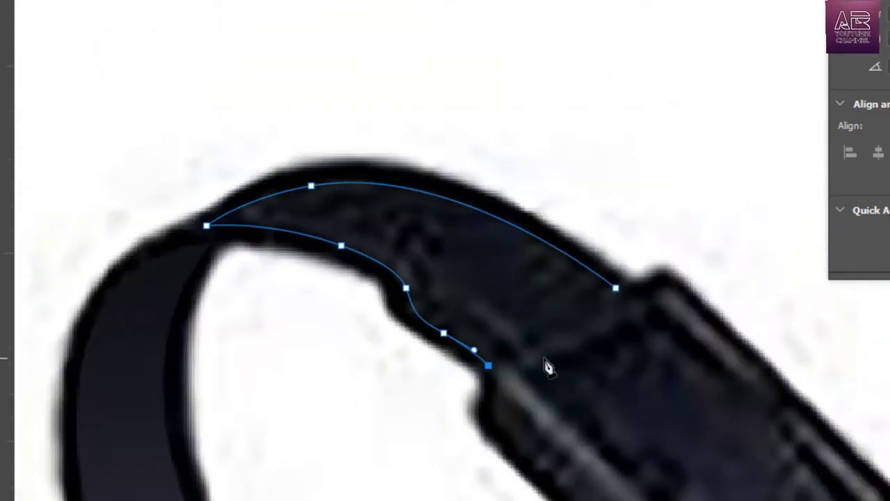
scroll(549, 366, "up", 2)
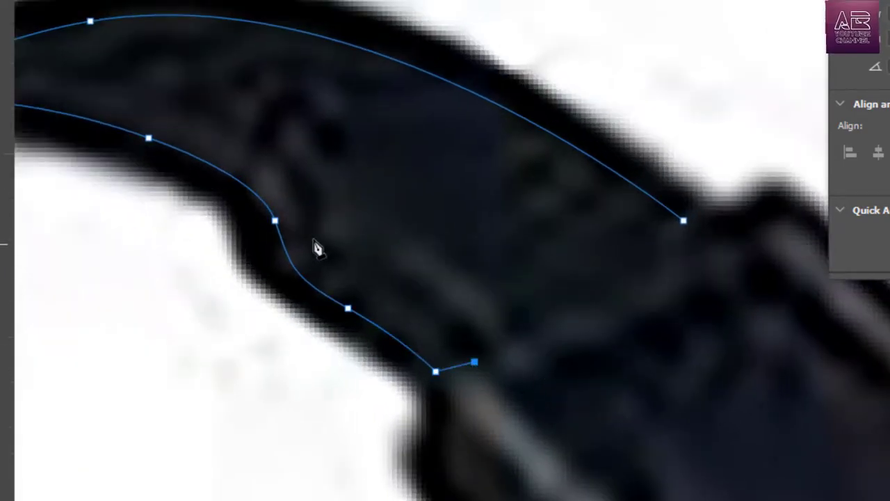
- Shape a thin curved sliver along the strap overlap and close the path along the buckle edge
left_click_drag(304, 236, 396, 272)
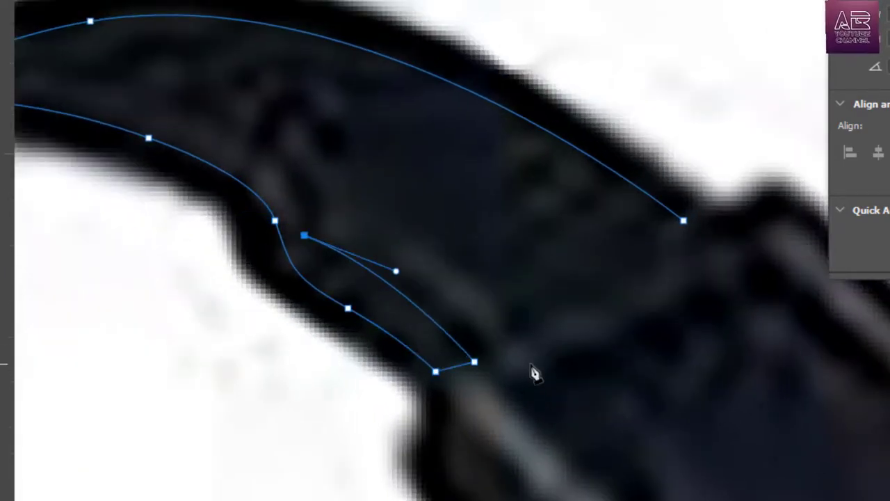
left_click_drag(494, 342, 580, 429)
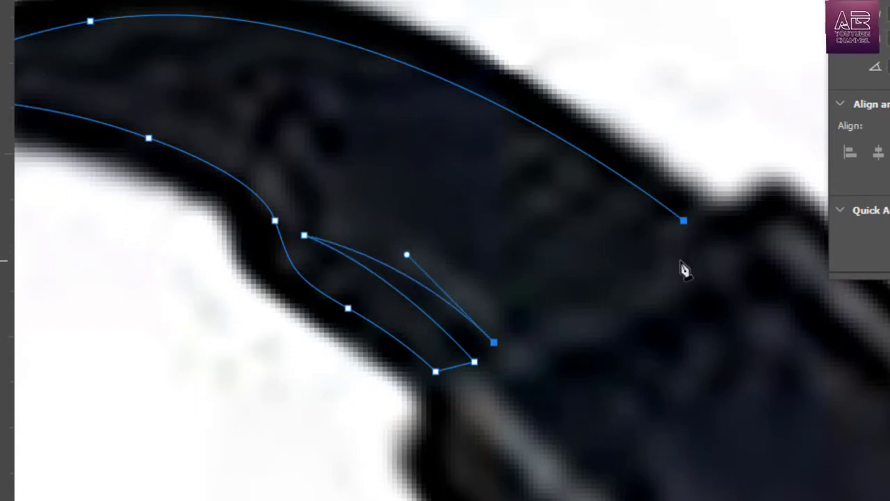
left_click(678, 255)
left_click(684, 221)
- Convert the closed front band path into a selection
scroll(590, 237, "down", 3)
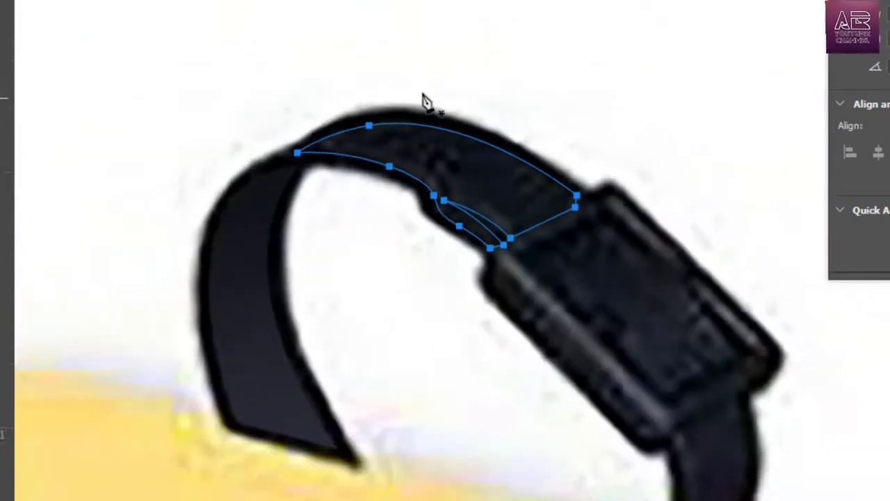
scroll(421, 103, "up", 2)
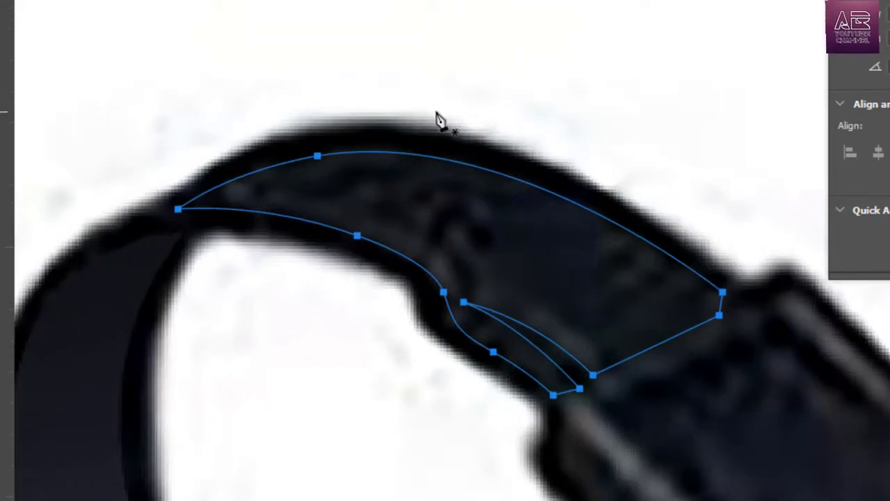
key("ctrl+Return")
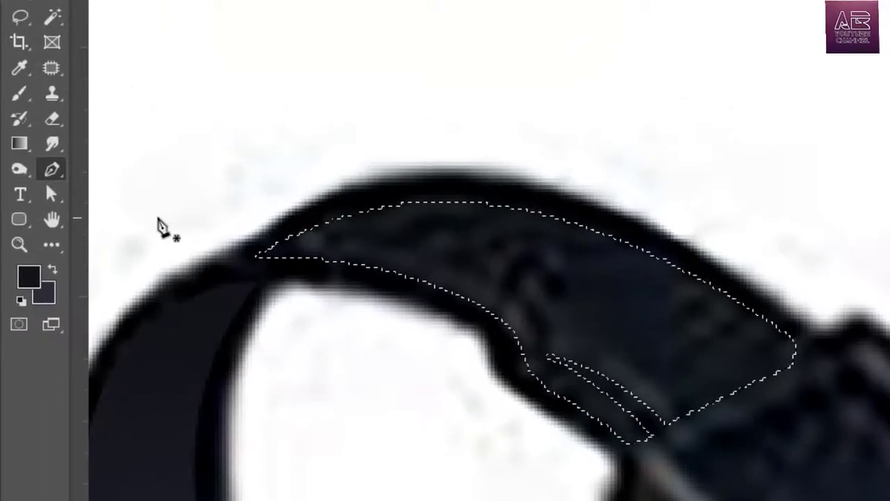
- Fill the front band selection with a dark foreground-to-background gradient running along the band, and deselect it
left_click(19, 144)
left_click_drag(273, 237, 728, 396)
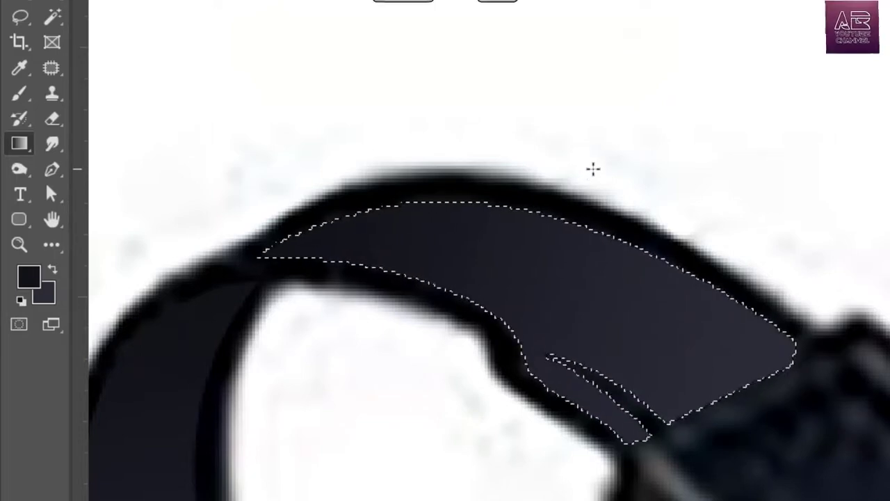
key("ctrl+d")
- Start a Pen path on the strap section below the buckle, tracing the edge where it emerges from the buckle
scroll(405, 173, "down", 3)
scroll(640, 369, "up", 3)
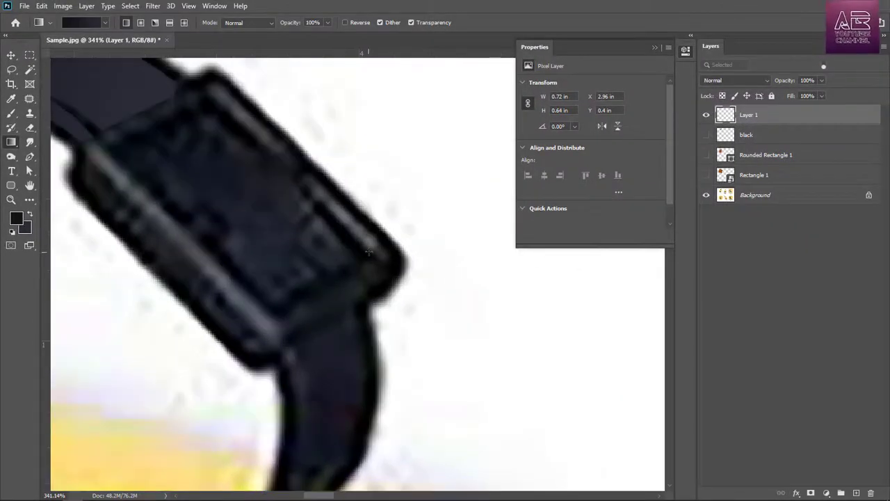
scroll(369, 253, "down", 2)
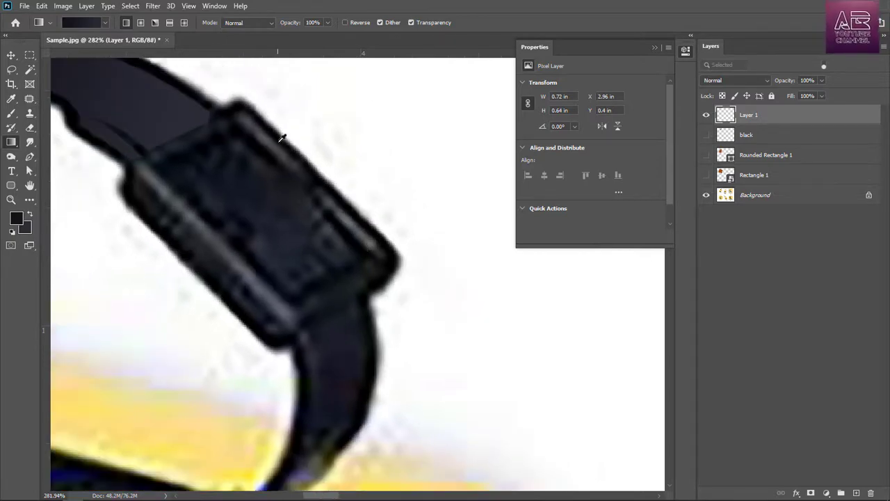
scroll(298, 117, "down", 2)
scroll(325, 338, "up", 3)
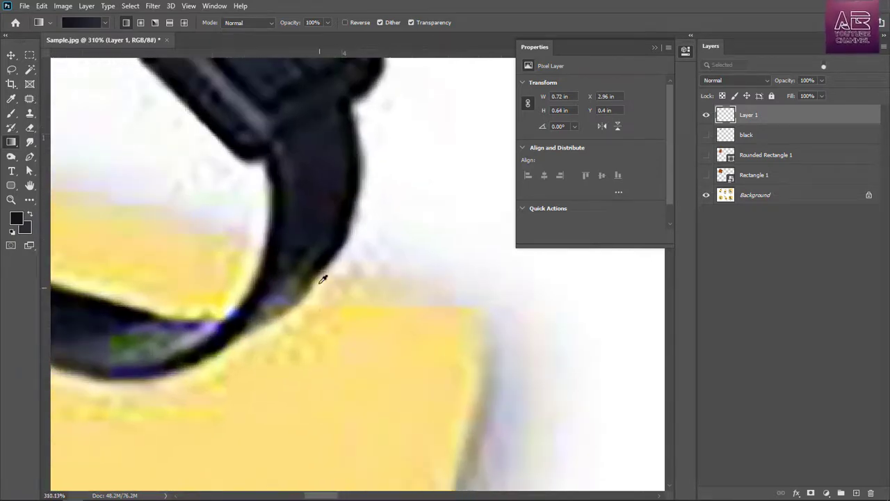
scroll(297, 129, "up", 2)
scroll(296, 140, "up", 1)
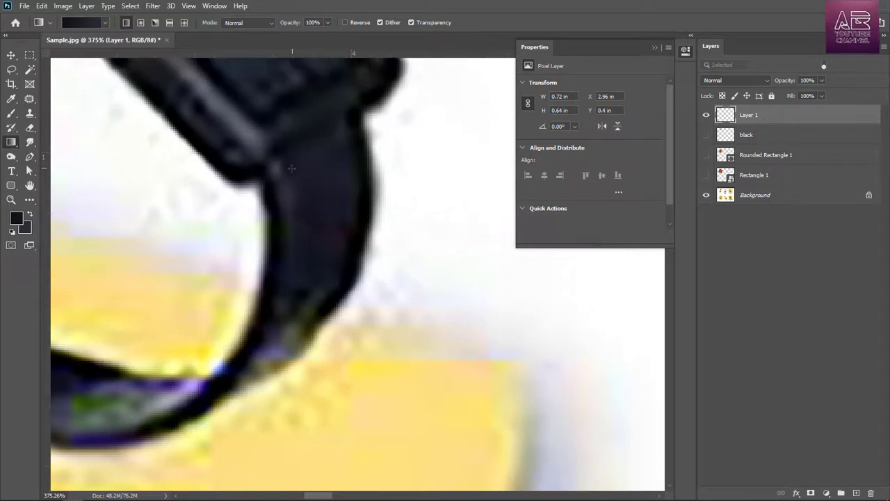
left_click(29, 158)
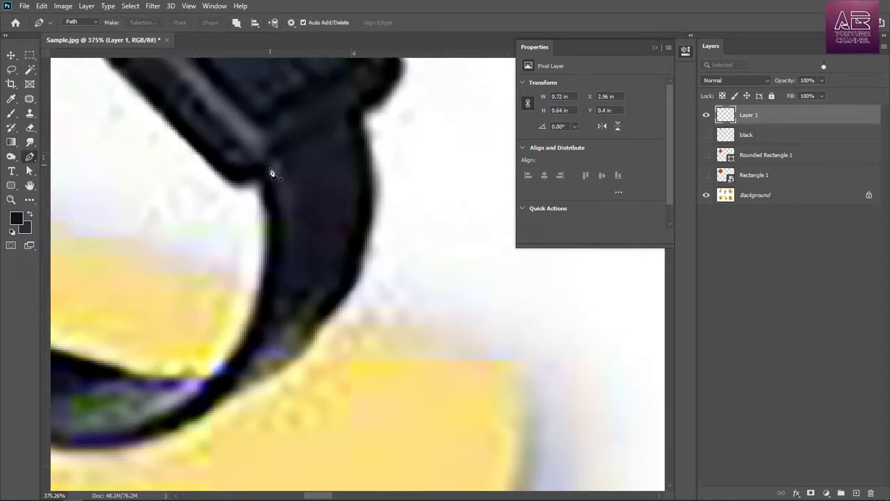
left_click(269, 168)
left_click(292, 147)
left_click(349, 119)
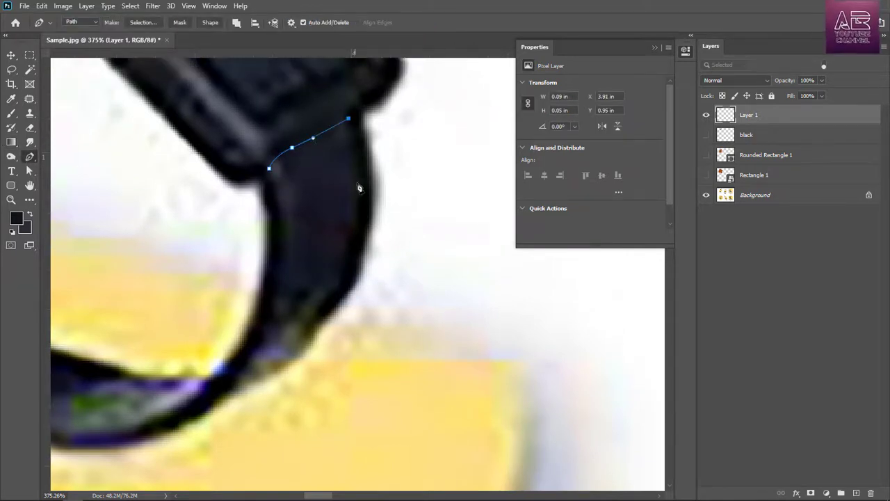
- Continue the path down the strap's outer edge to its tip, close it along the inner edge and convert it to a selection
left_click_drag(332, 295, 287, 389)
left_click(207, 412)
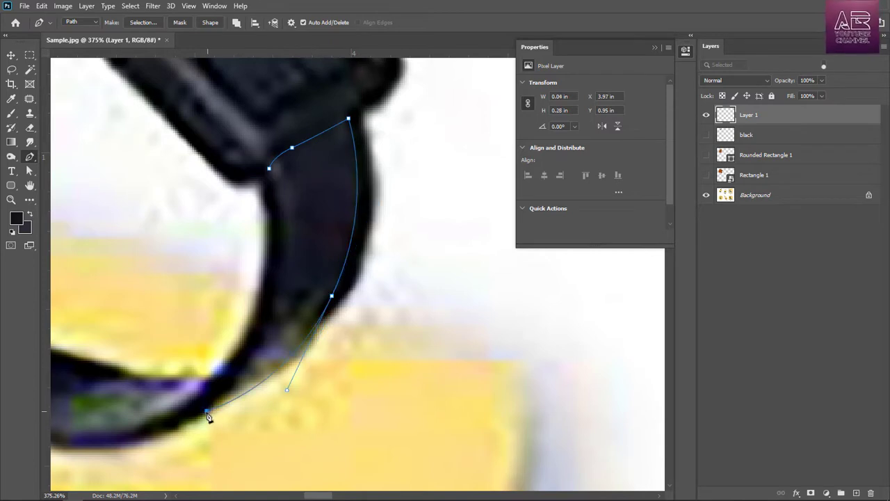
left_click_drag(280, 274, 289, 179)
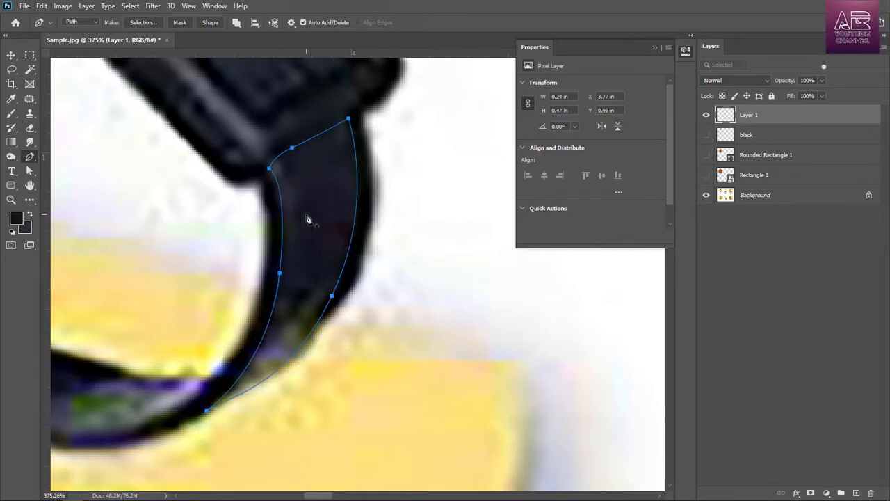
key("ctrl+Return")
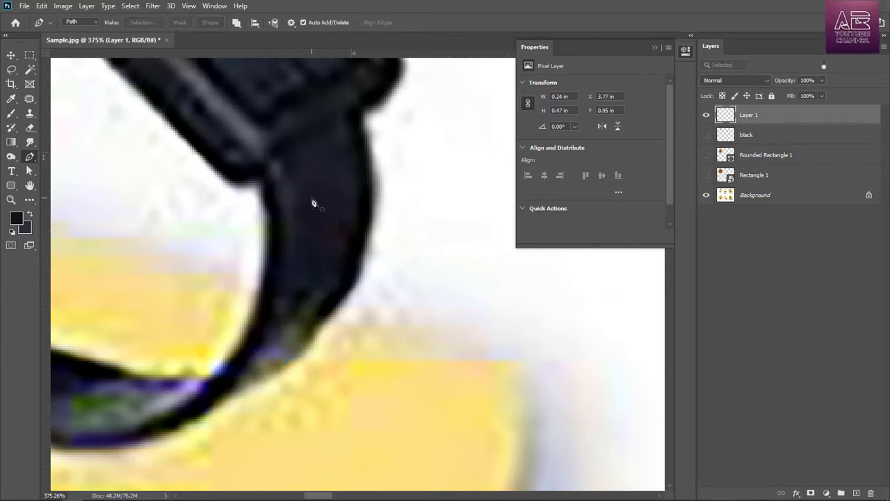
- Set the background colour to grey #6d6d6d, fill the selected strap section with a dark-to-grey gradient from the buckle downward, and deselect
left_click(12, 142)
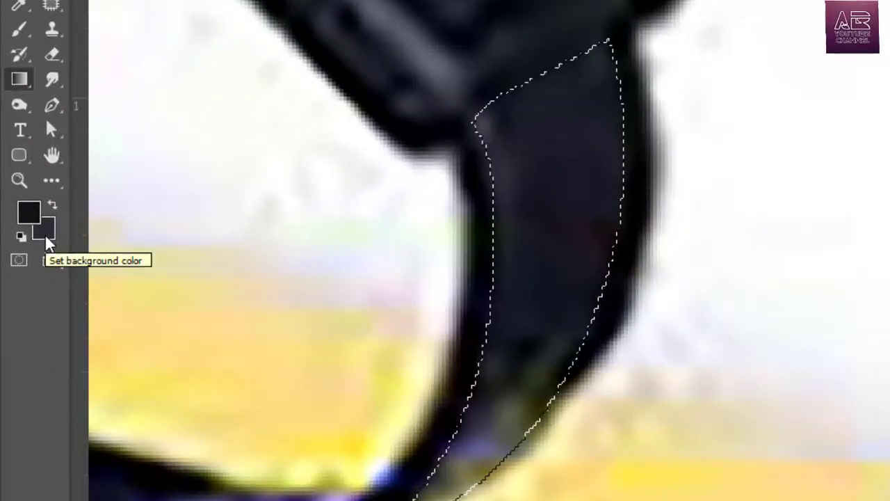
left_click(45, 242)
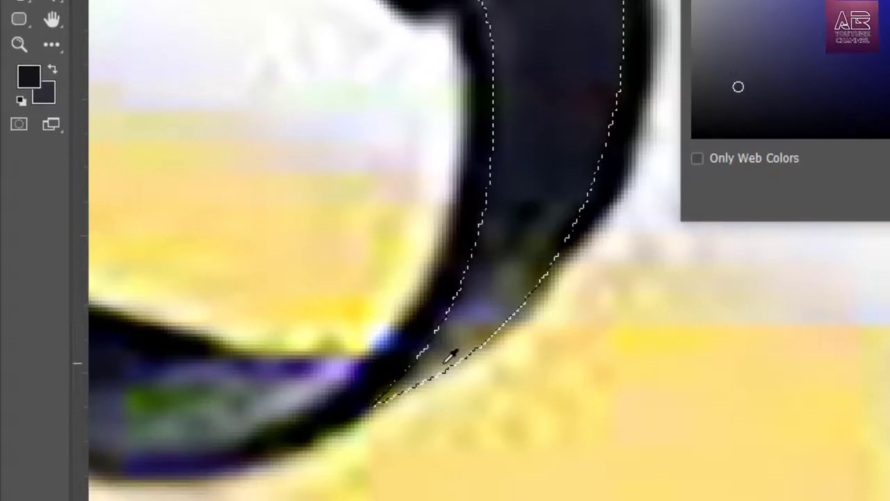
left_click(452, 352)
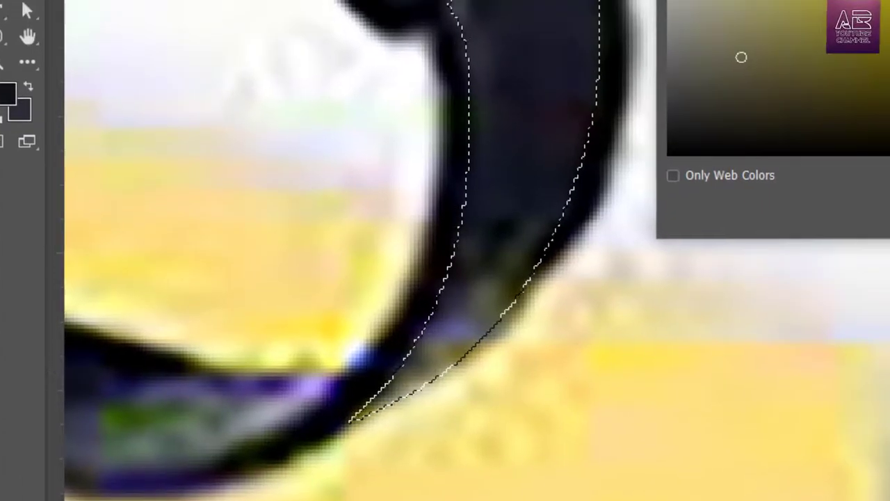
mouse_move(742, 57)
left_mouse_down()
mouse_move(755, 43)
mouse_move(668, 49)
left_mouse_up()
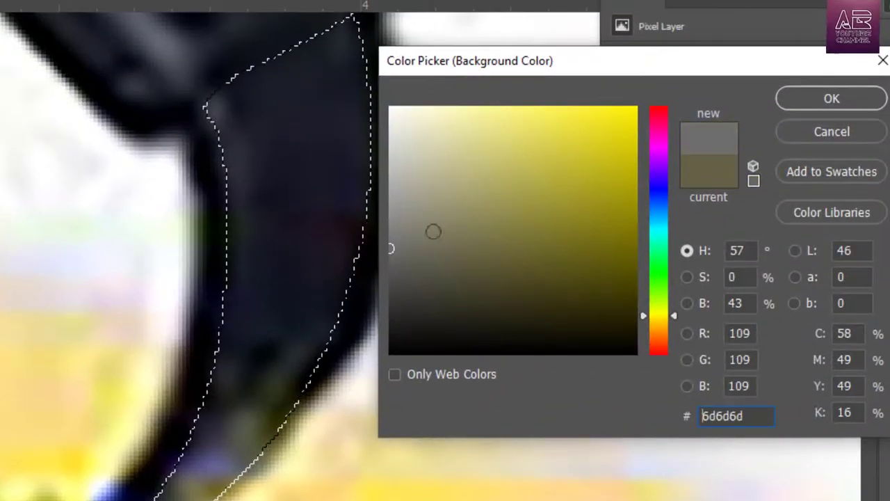
left_click(832, 99)
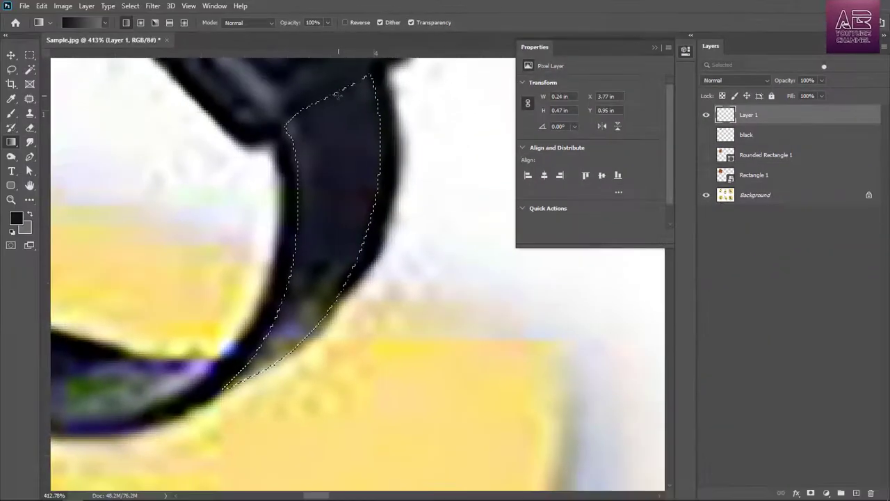
left_click_drag(338, 93, 251, 379)
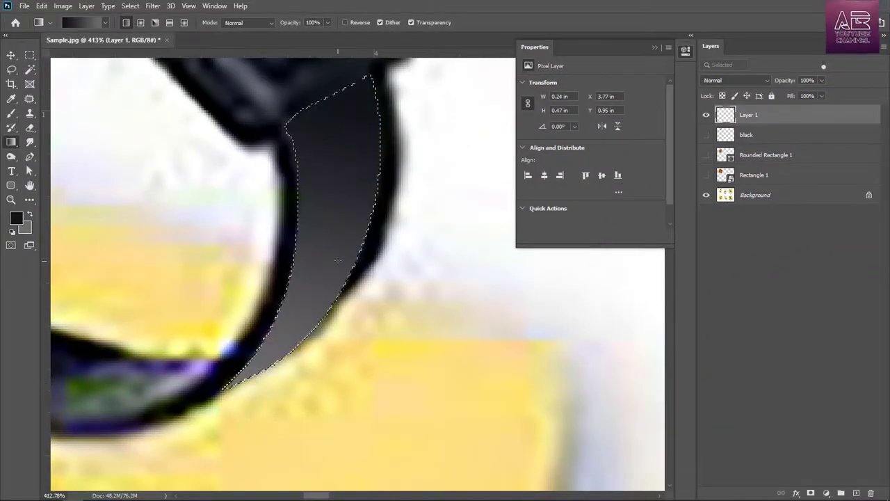
key("ctrl+d")
- Trace the upper edge of the strap piece inside the tag's slot with the Pen tool, starting at the strap fold
left_click_drag(176, 394, 386, 357)
scroll(386, 356, "up", 1)
scroll(386, 354, "down", 5)
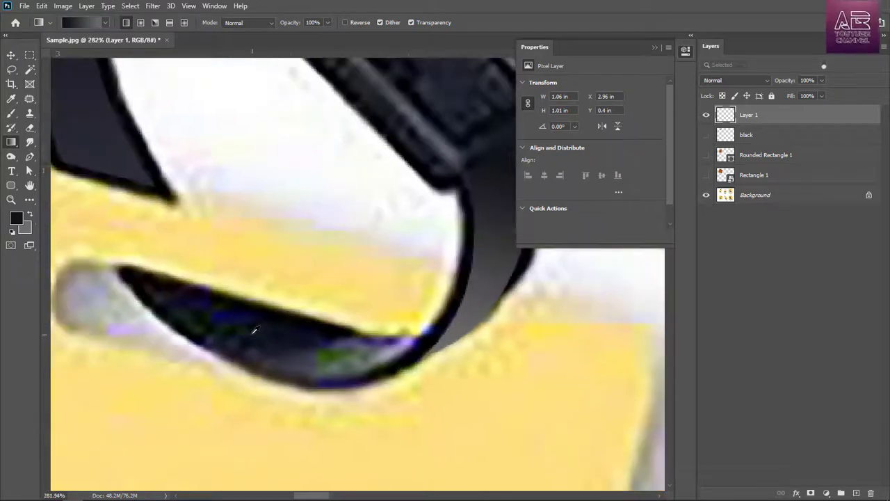
scroll(253, 330, "up", 4)
key("p")
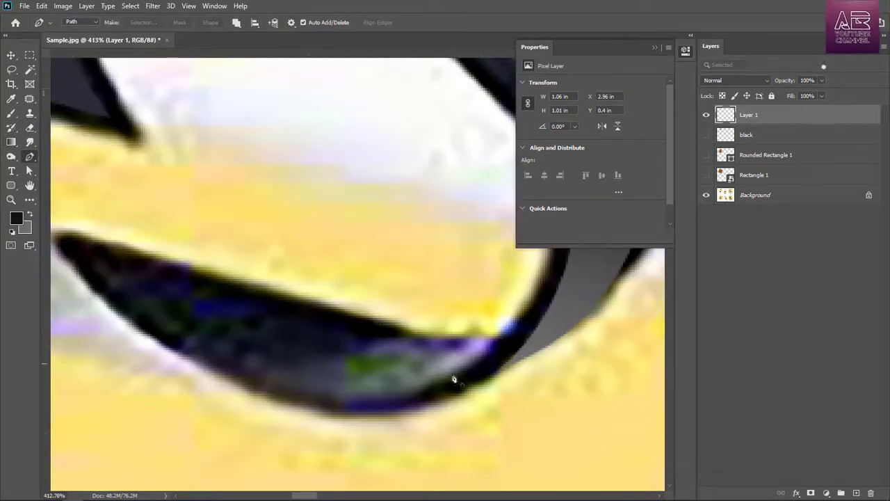
scroll(463, 377, "up", 3)
left_click(504, 329)
scroll(502, 330, "down", 3)
left_click(378, 314)
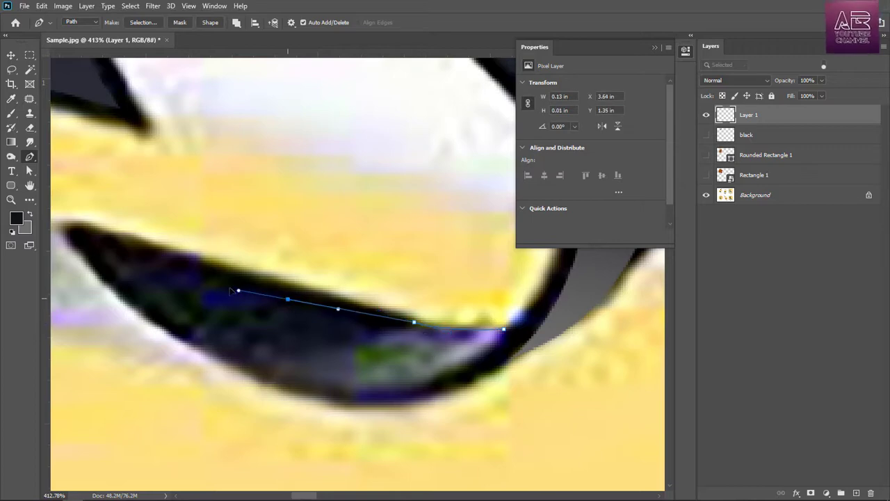
left_click(210, 277)
- Close the slot piece's path along its curved lower edge back to the strap fold and convert it to a selection
left_click(276, 378)
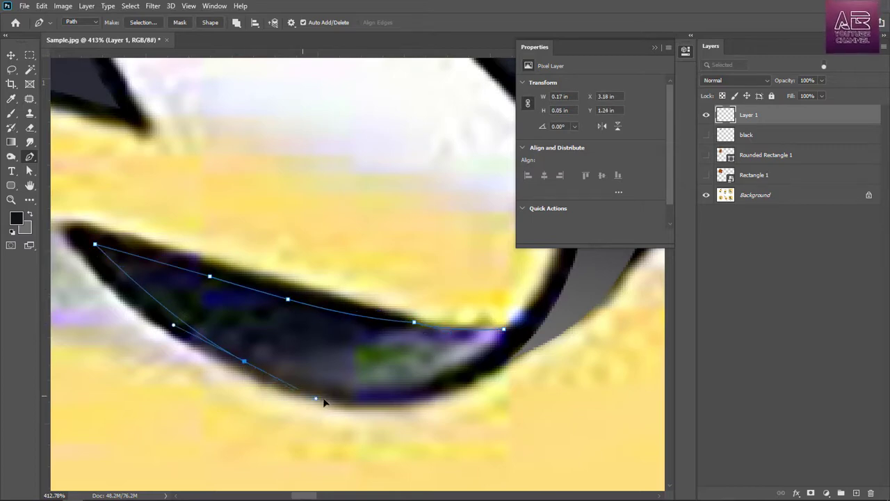
left_click(386, 407)
left_click_drag(505, 330, 516, 322)
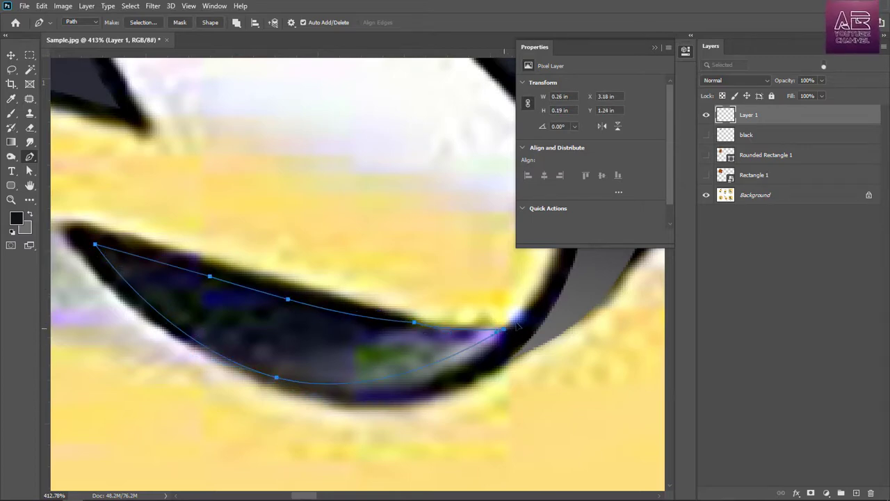
left_click_drag(536, 291, 556, 271)
key("ctrl+Return")
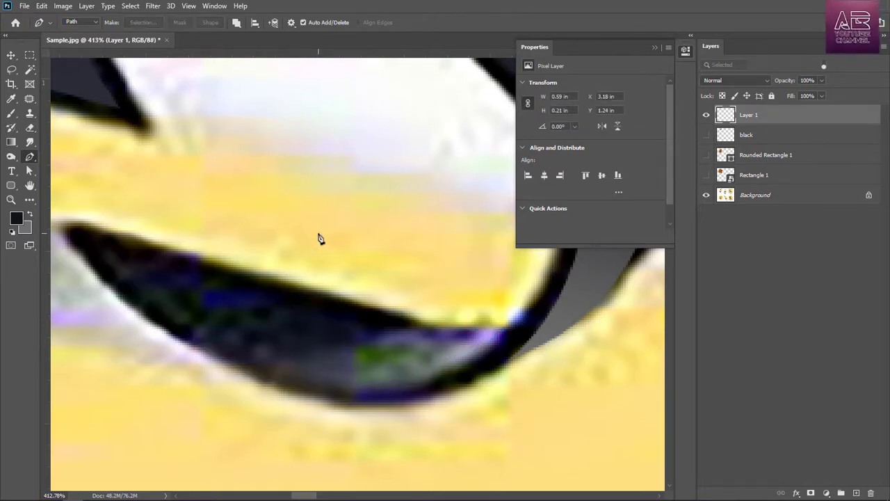
- Fill the slot piece selection with the dark-to-grey gradient, lightening toward the strap fold, and deselect it
left_click(10, 144)
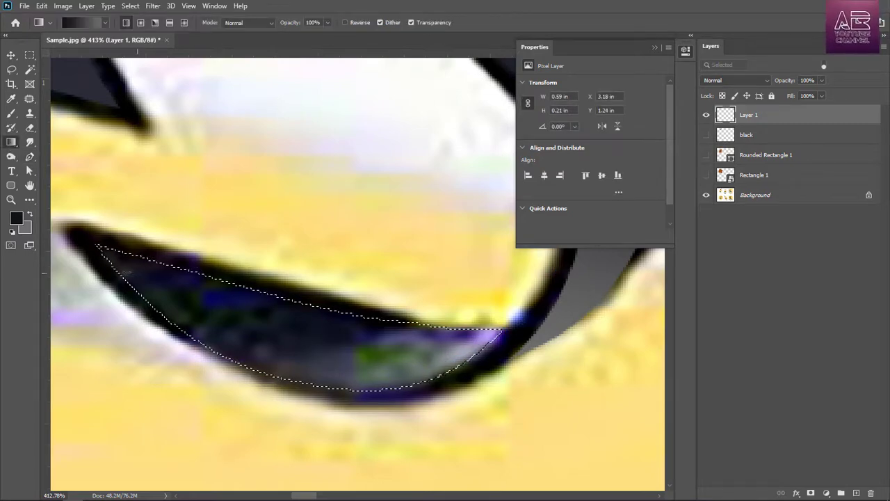
left_click_drag(109, 248, 465, 367)
key("ctrl+d")
- Start a Pen path around the buckle, tracing its long lower side from the upper strap end
scroll(326, 292, "down", 6)
scroll(329, 288, "up", 2)
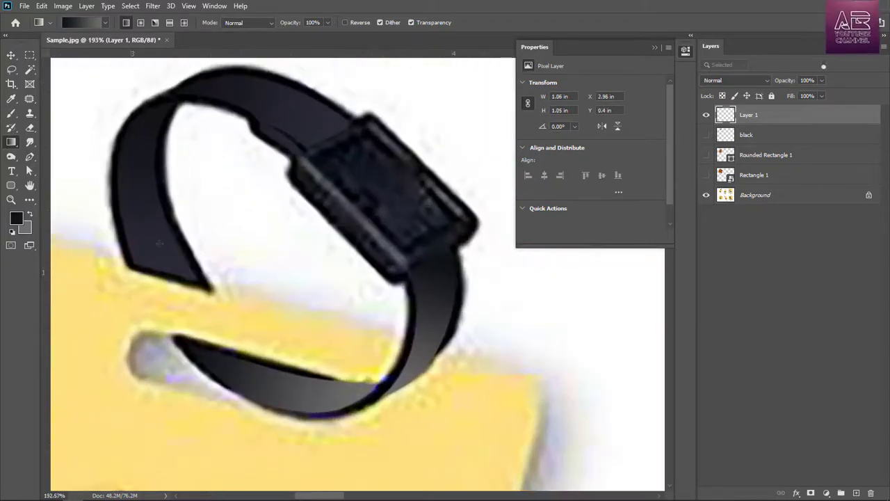
scroll(437, 143, "down", 2)
scroll(217, 204, "up", 4)
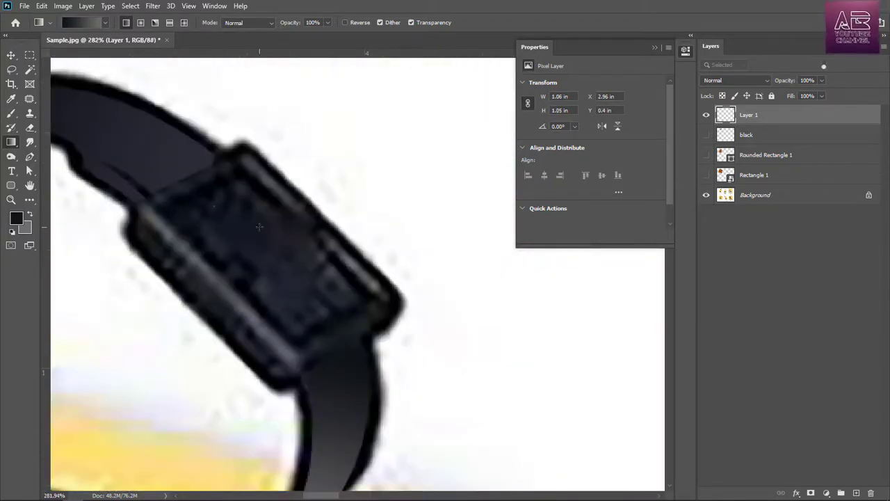
key("p")
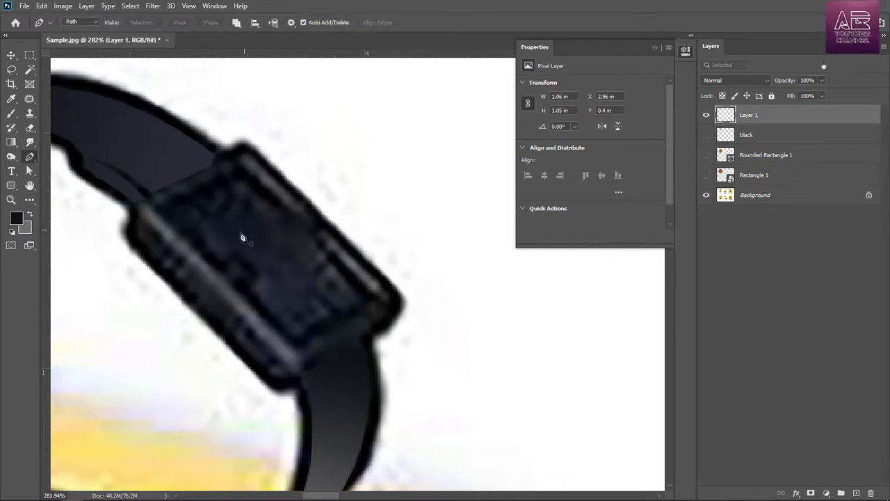
scroll(157, 231, "up", 2)
left_click(131, 199)
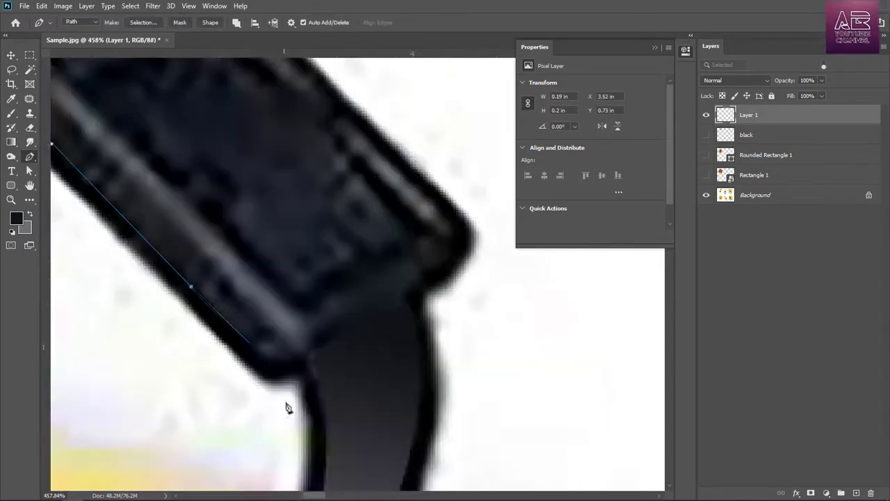
- Continue the path around the buckle's lower end and along its long upper side, close it and convert it to a selection
left_click(316, 350)
left_click(405, 304)
left_click(417, 278)
left_click(435, 268)
left_click_drag(456, 236, 453, 221)
left_click_drag(418, 193, 394, 167)
scroll(394, 168, "up", 1)
left_click_drag(394, 168, 476, 291)
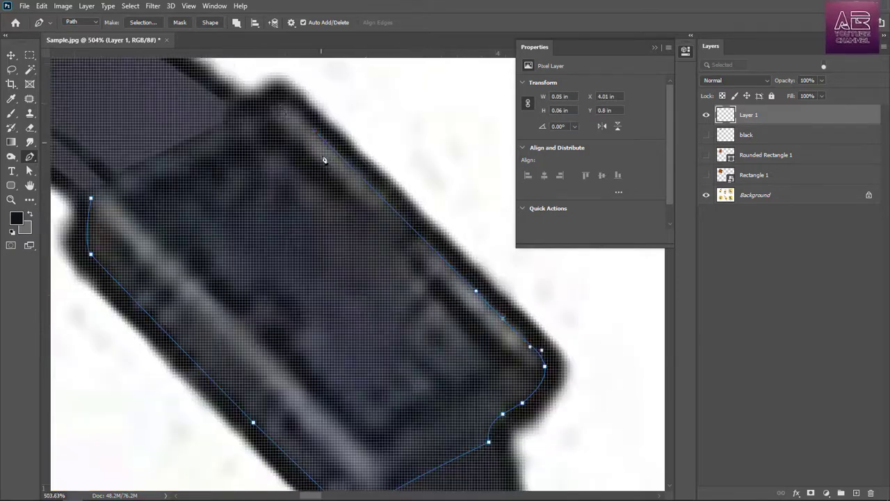
scroll(89, 217, "down", 3)
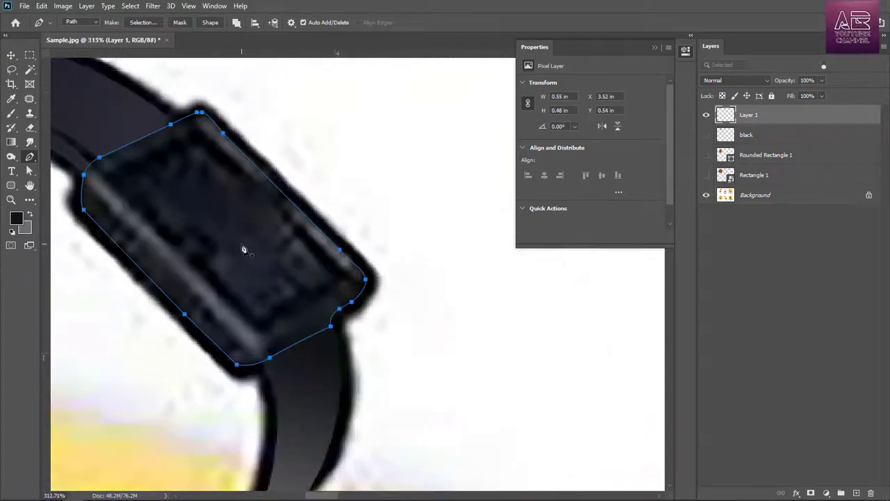
key("ctrl+Return")
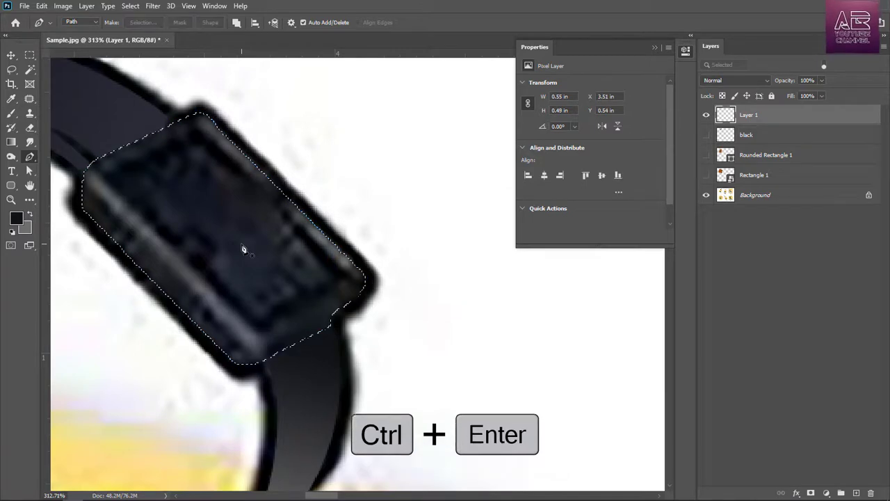
- Sample the dark colour of the front band beside the buckle, fill the buckle selection with it and deselect
scroll(242, 246, "down", 1)
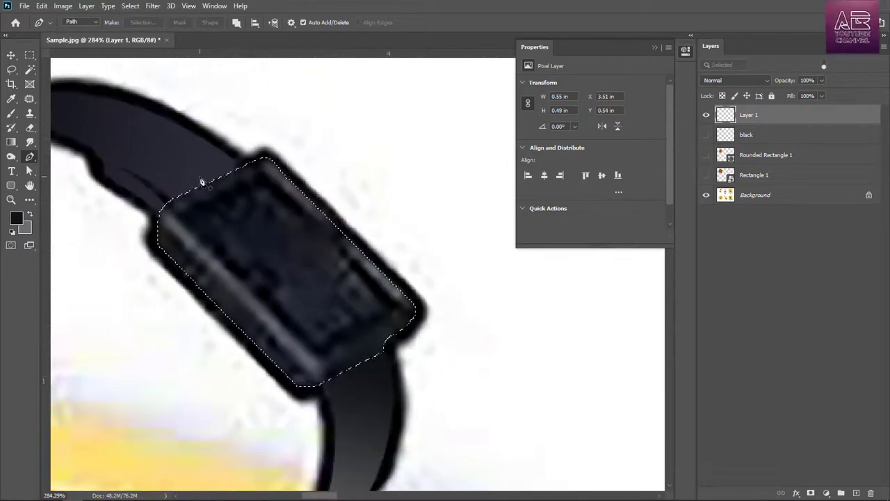
scroll(284, 212, "down", 2)
scroll(234, 197, "up", 2)
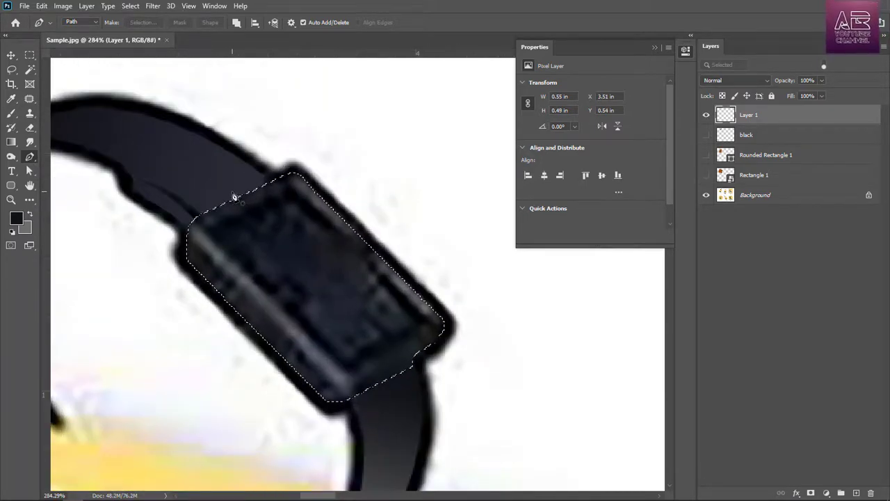
key("i")
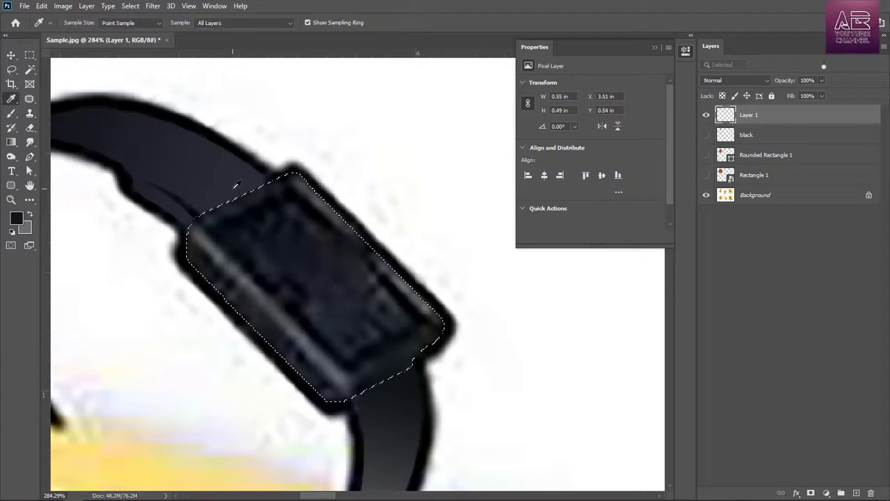
left_click(237, 180)
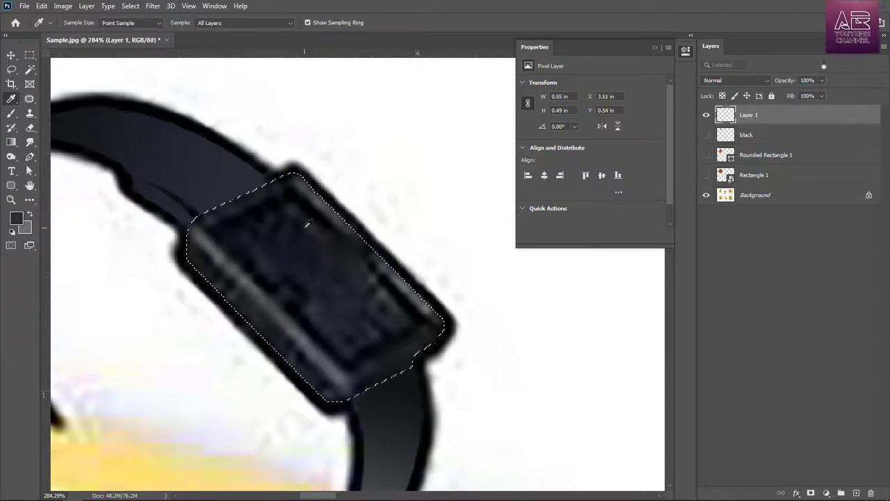
key("alt+BackSpace")
key("ctrl+d")
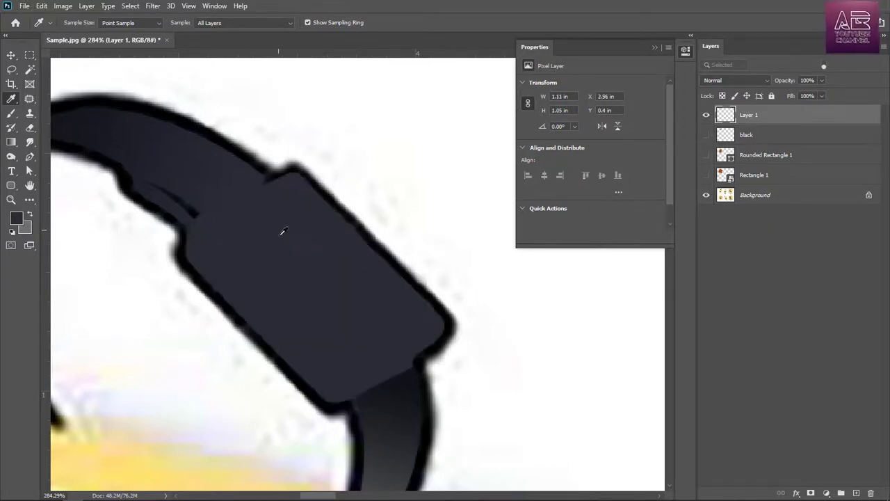
- Hide Layer 1 and start a Pen path along the buckle's inner frame line, from the upper corner across the upper end and around the small prong
scroll(376, 341, "up", 4)
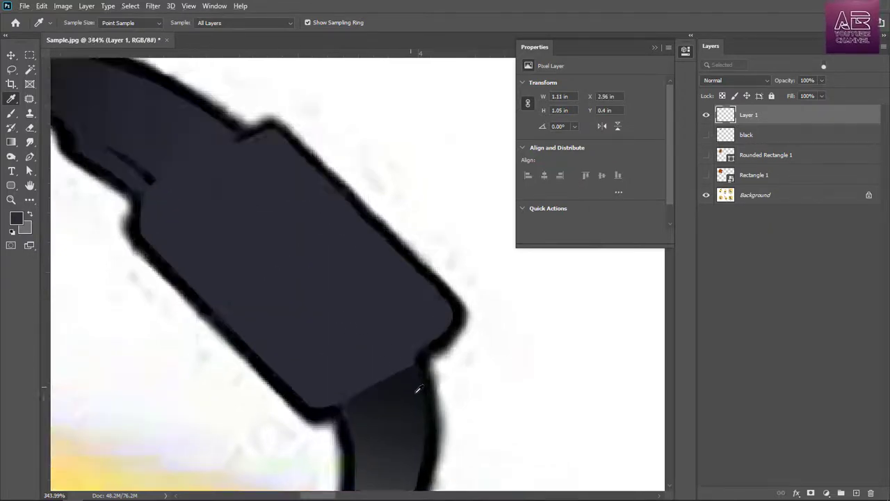
scroll(278, 277, "down", 3)
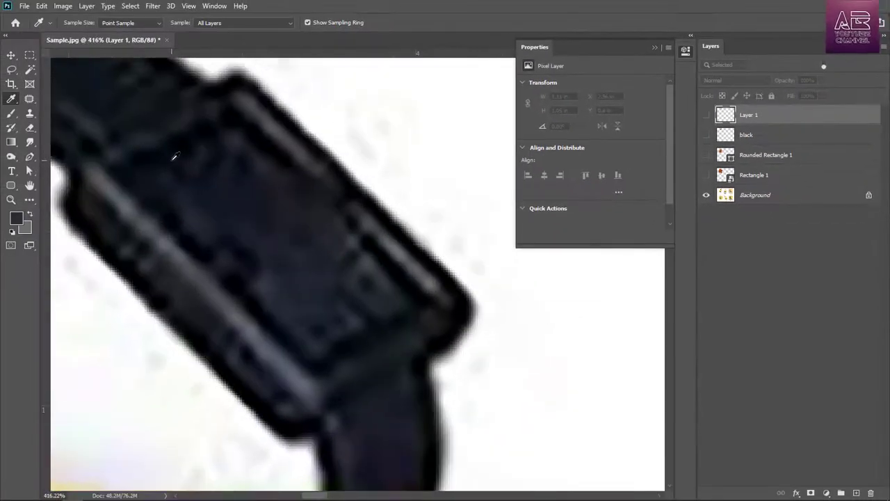
left_click(30, 158)
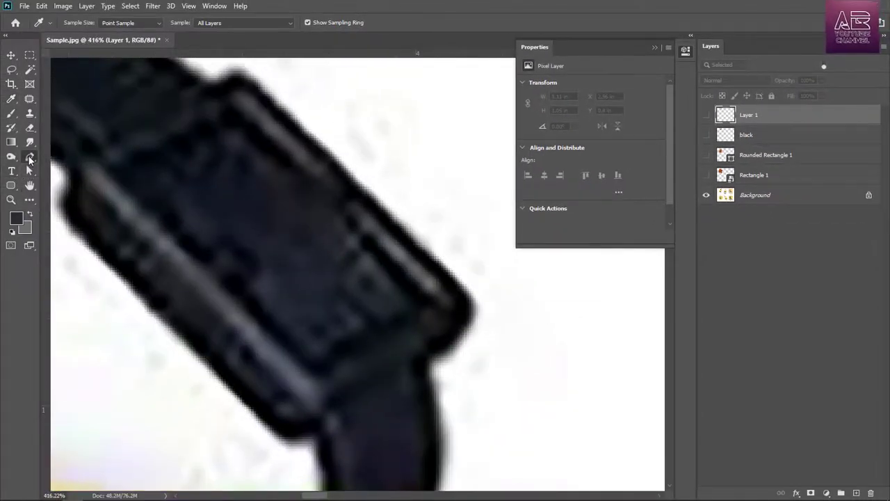
scroll(266, 171, "down", 3)
scroll(189, 137, "up", 3)
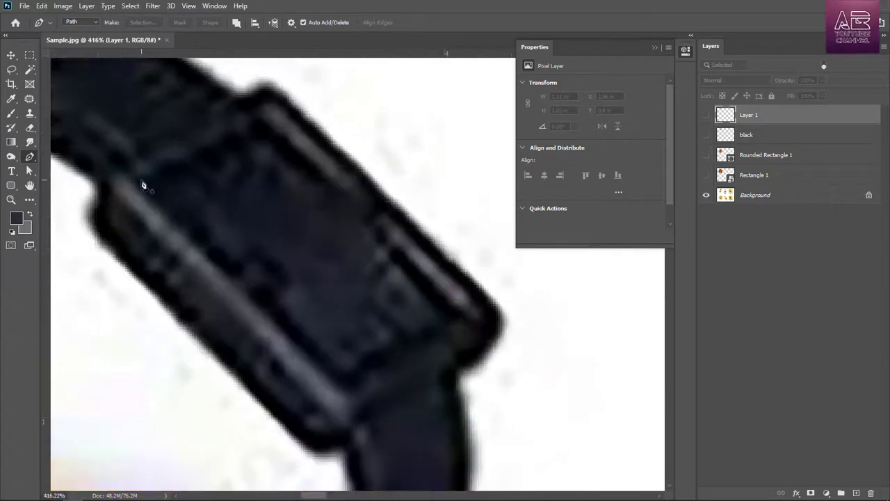
left_click(139, 181)
left_click_drag(258, 125, 246, 147)
left_click_drag(169, 200, 183, 212)
left_click_drag(255, 245, 270, 247)
left_click_drag(303, 327, 318, 346)
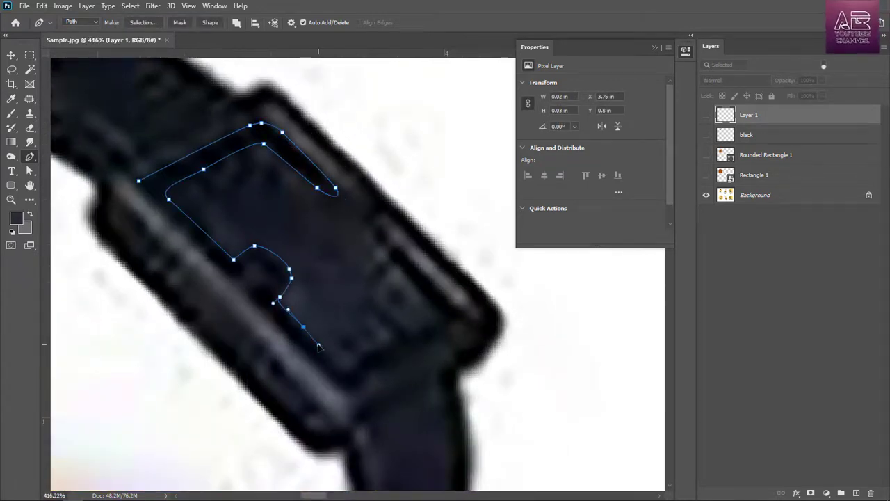
- Continue the frame line path around the buckle's lower end, including its branch on the far long side, and back to the prong
left_click(364, 357)
left_click_drag(421, 297, 411, 284)
left_click_drag(375, 235, 373, 223)
left_click_drag(447, 332, 439, 337)
left_click(357, 391)
left_click(352, 393)
left_click_drag(322, 374, 310, 360)
left_click(250, 295)
left_click_drag(266, 283, 275, 281)
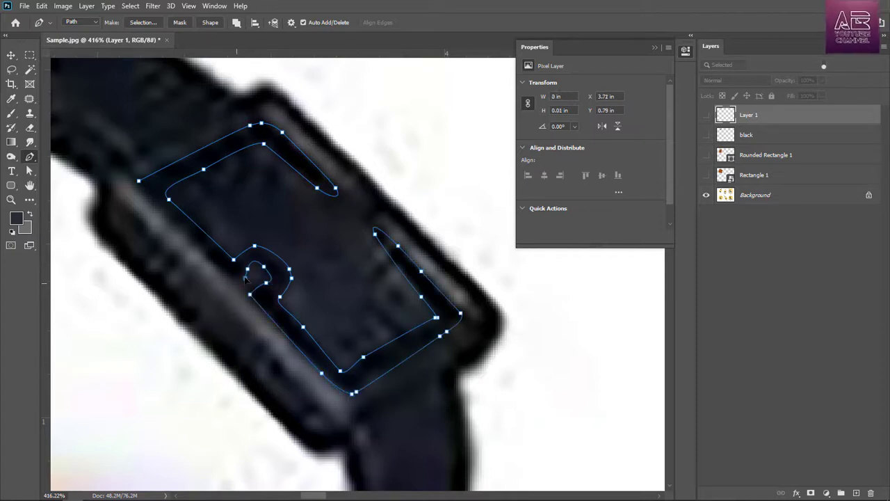
- Close the frame line path, convert it to a selection, and clear that area from the shown Layer 1 before deselecting
scroll(304, 220, "down", 1)
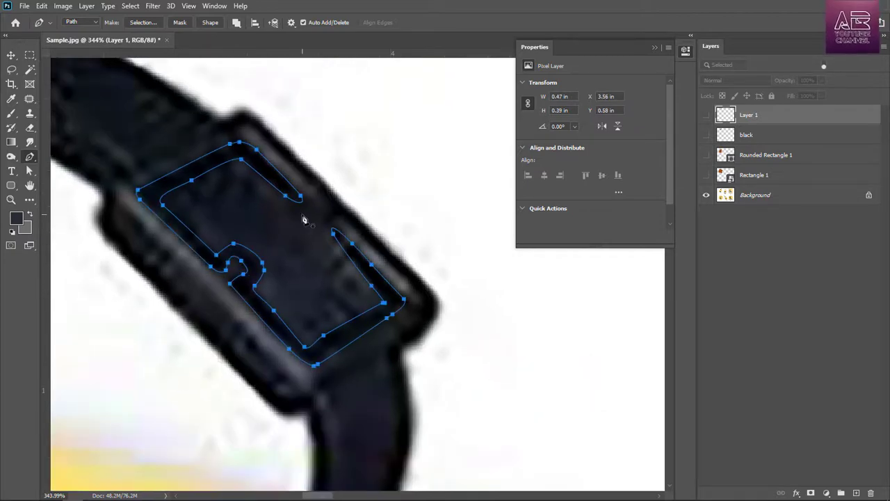
key("ctrl+Return")
left_click(707, 115)
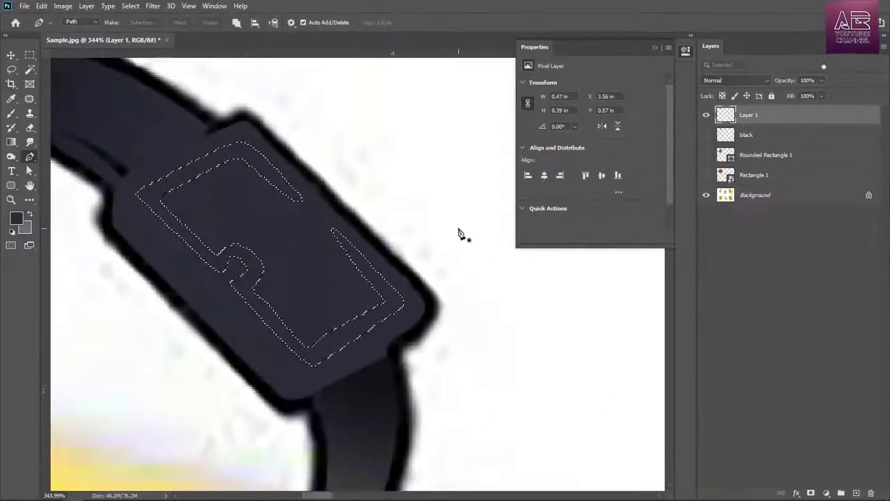
key("alt+BackSpace")
key("ctrl+d")
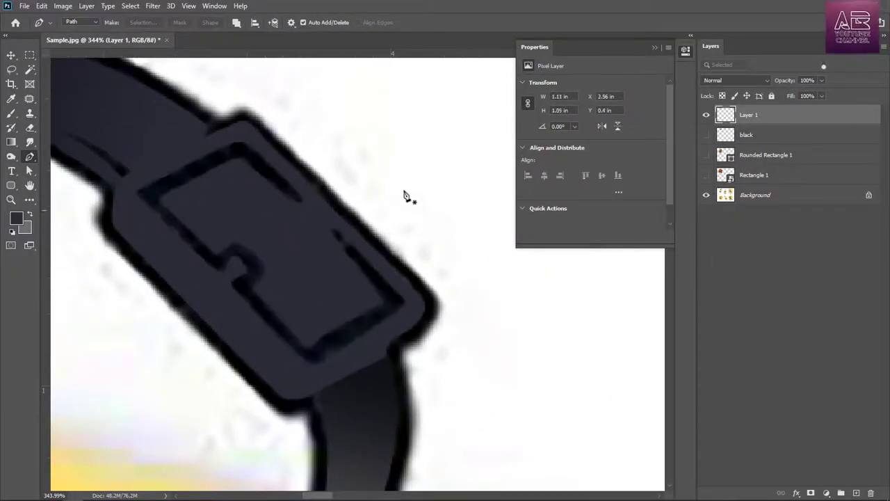
- Hide and rename Layer 1 as Gray, then add a new layer named white above it
scroll(371, 134, "down", 3)
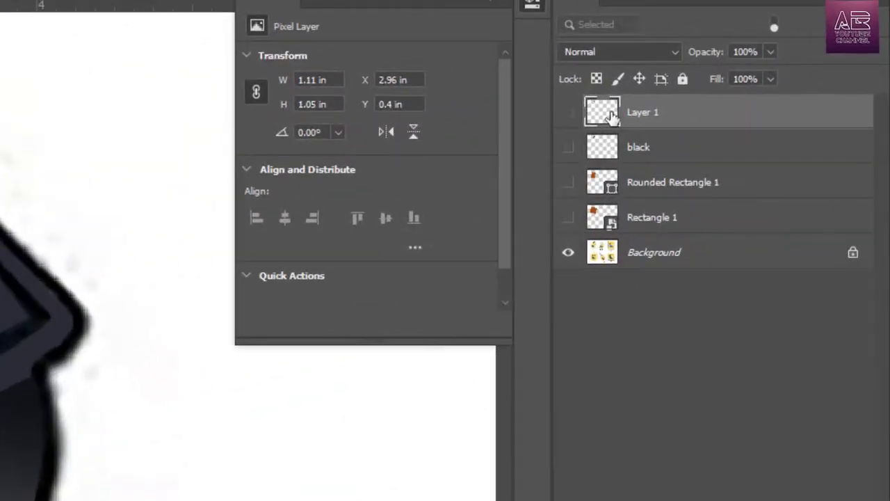
double_click(644, 112)
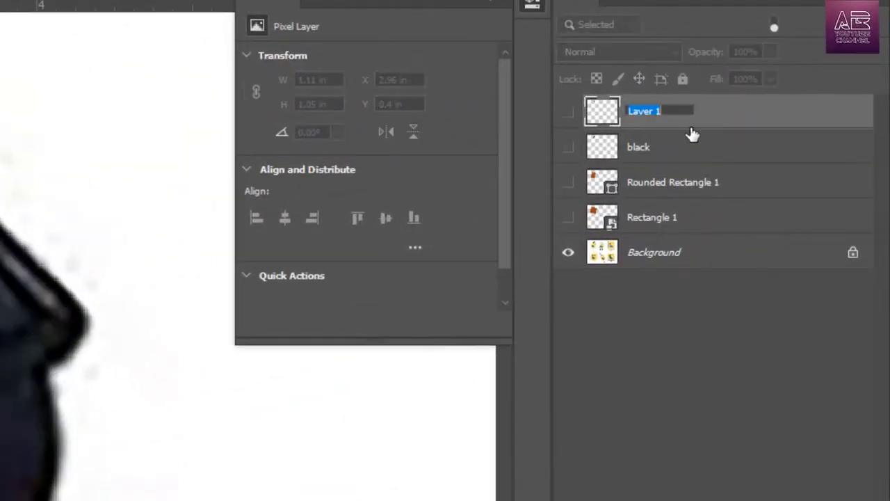
type("Grav")
key("Return")
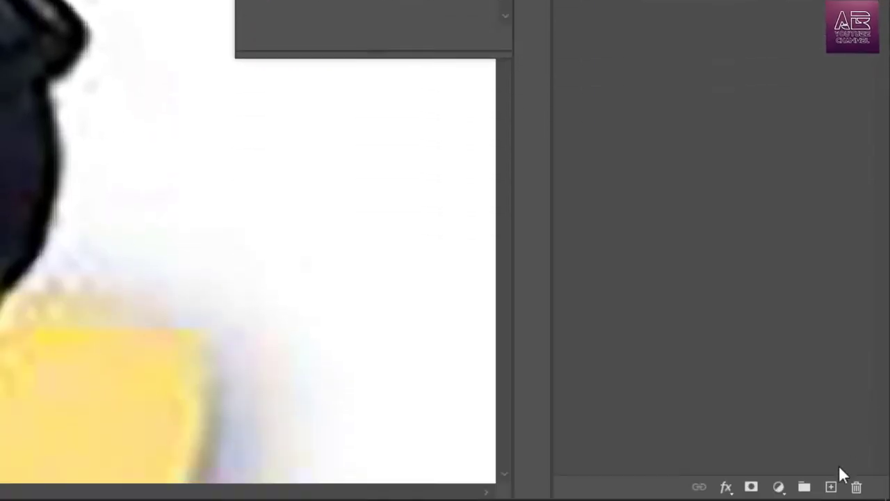
double_click(645, 201)
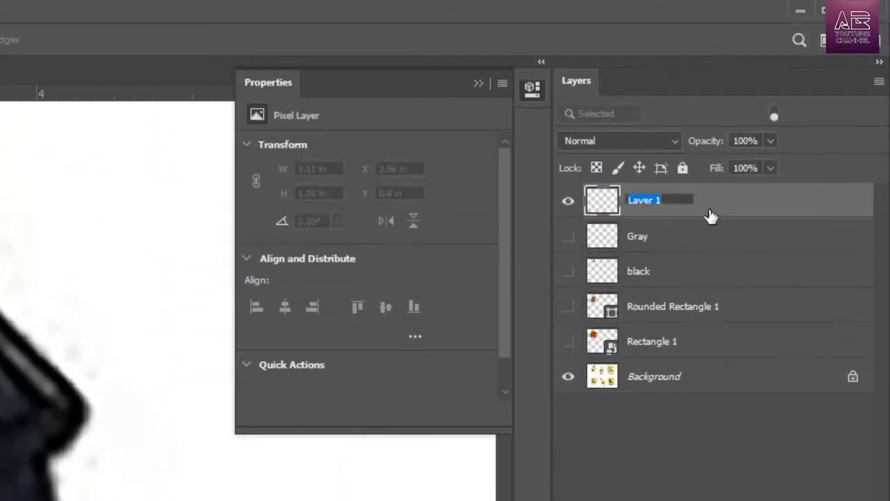
type("white")
key("Return")
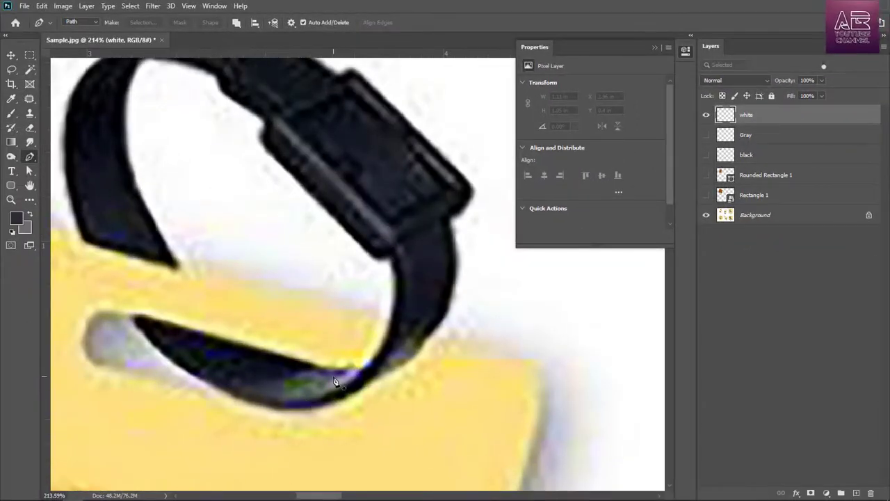
- Trace a closed Pen path around the light reflection on the strap's lower curve inside the slot
scroll(318, 391, "up", 5)
scroll(395, 381, "down", 2)
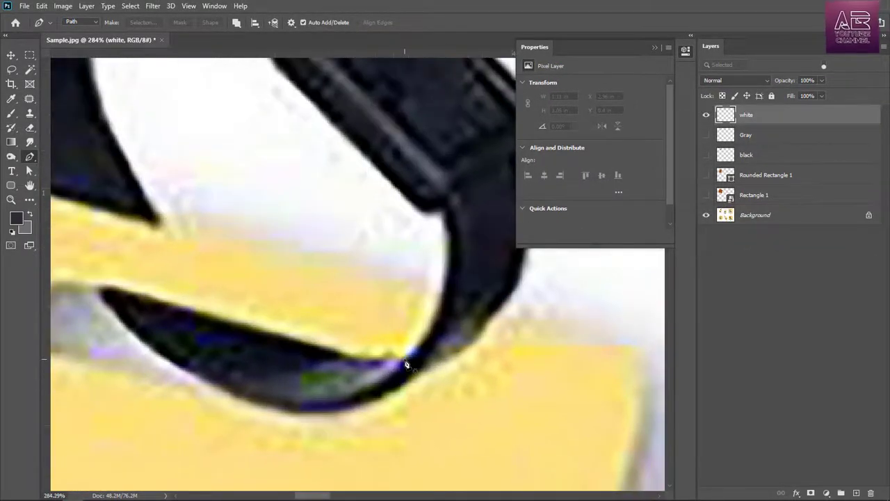
left_click(404, 358)
left_click_drag(224, 379, 247, 384)
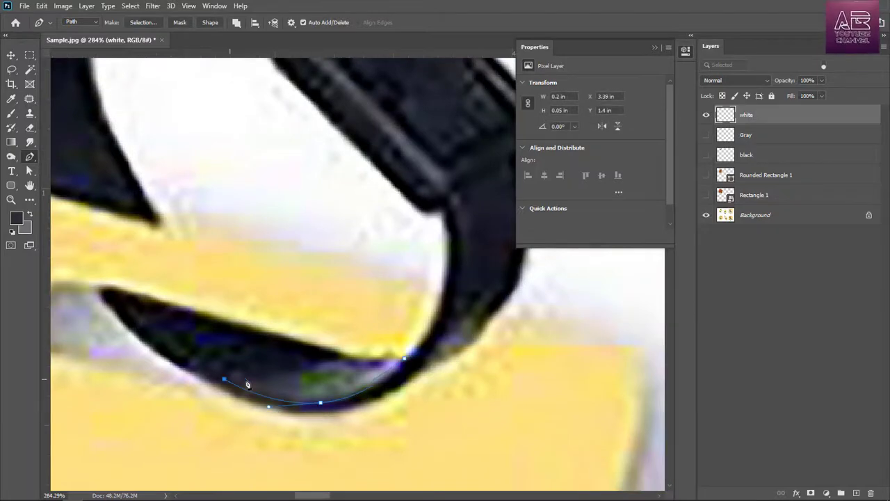
scroll(253, 376, "down", 5)
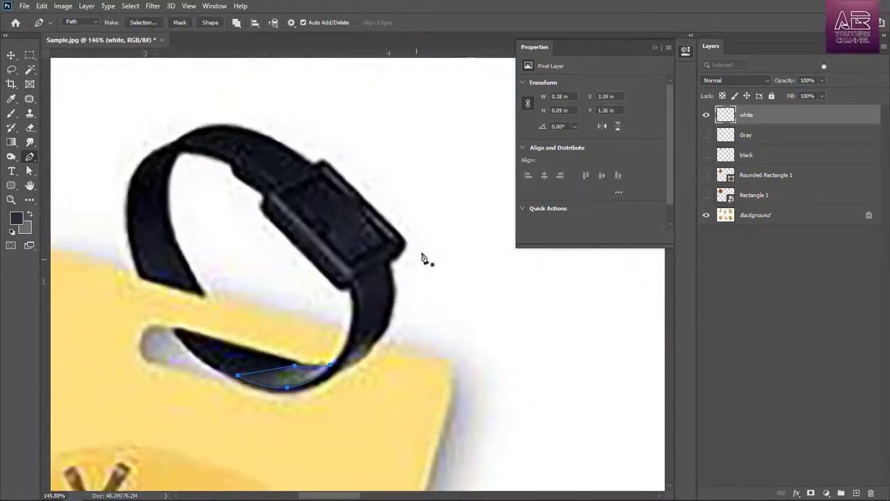
- Trace a second closed path around the light reflection on the outer strap section just above the fold
scroll(372, 324, "up", 5)
scroll(343, 388, "up", 2)
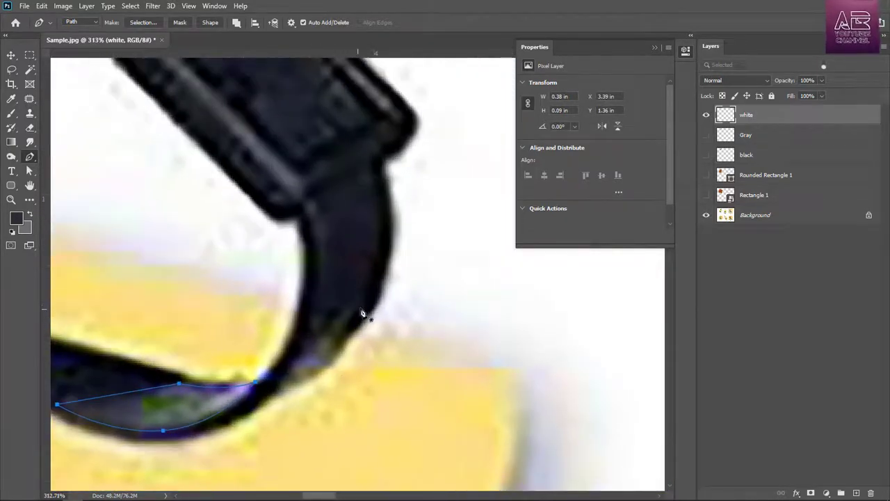
left_click(356, 302)
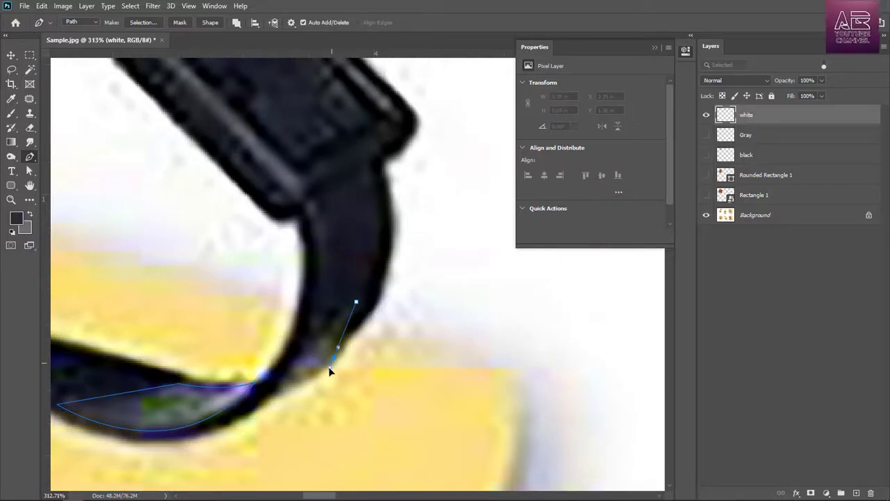
left_click(330, 368)
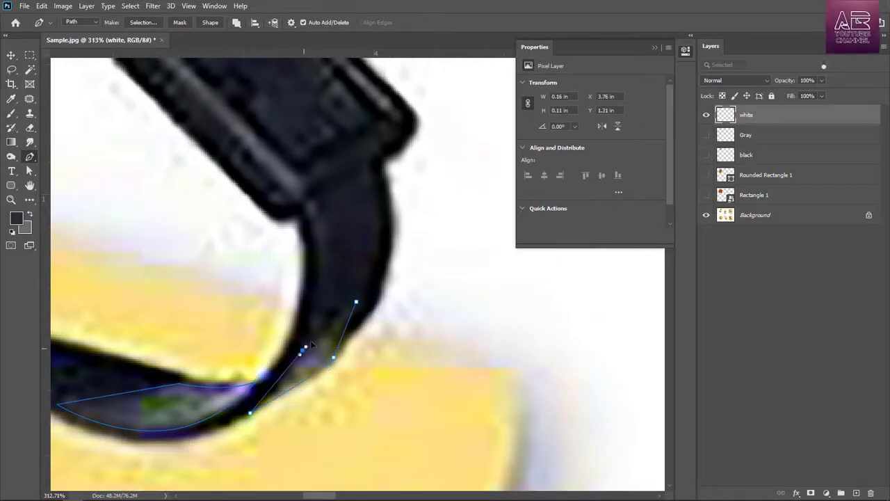
left_click_drag(311, 341, 317, 317)
left_click(302, 350, "alt")
left_click(356, 302)
- Start a path around the long highlight on the buckle's lower side, tracing its inner edge from the upper strap end to the lower corner
left_click_drag(306, 160, 358, 347)
scroll(209, 205, "up", 3)
left_click(219, 177)
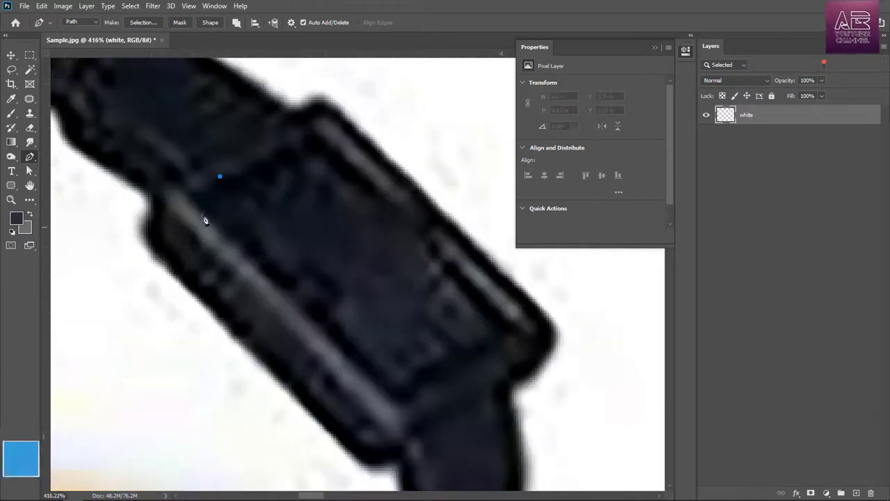
left_click(195, 195)
left_click_drag(202, 214, 216, 228)
left_click(202, 214, "alt")
left_click(217, 229)
left_click(285, 294)
left_click(382, 393)
left_click(407, 408)
- Round the long highlight's lower tip and trace its outer edge back to the upper strap end
scroll(401, 439, "up", 3)
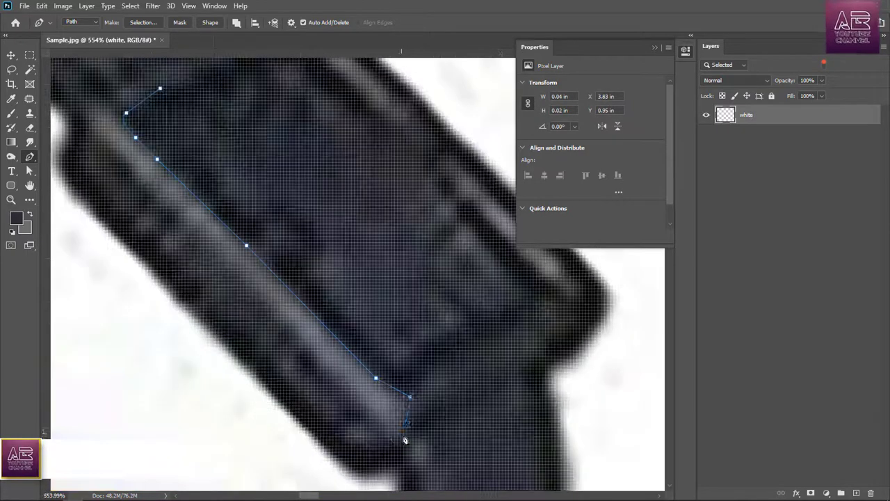
left_click_drag(401, 431, 390, 440)
left_click_drag(330, 372, 326, 370)
left_click_drag(324, 366, 310, 356)
left_click(98, 133)
scroll(140, 174, "down", 3)
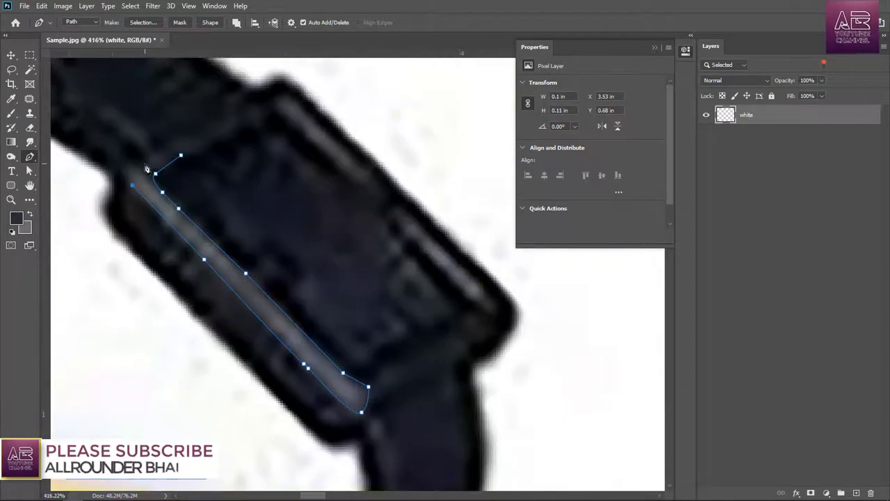
scroll(209, 160, "down", 1)
- Close the long highlight path and trace a closed path around the short highlight at the upper end of the buckle's far side
left_click(228, 136)
left_click_drag(181, 155, 277, 179)
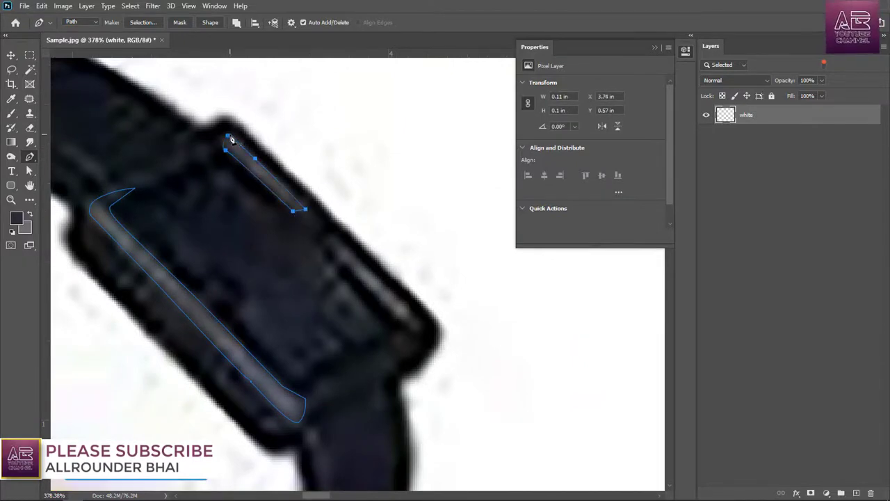
left_click_drag(228, 136, 242, 131)
- Trace a closed path around the other short highlight, near the lower end of the buckle's far side
scroll(231, 156, "down", 4)
scroll(266, 189, "up", 4)
left_click(265, 188)
left_click_drag(299, 214, 326, 261)
left_click(351, 263)
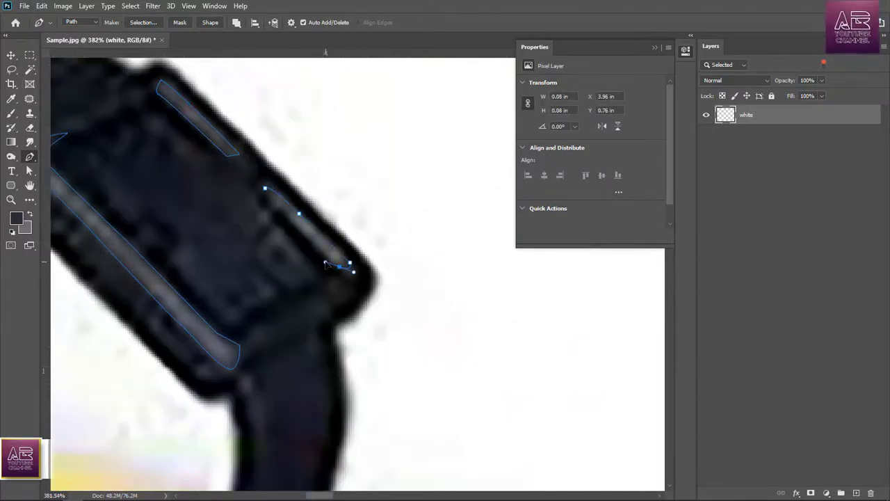
left_click(282, 214)
left_click(265, 188)
- Trace a small closed path around the thin highlight on the strap just above the buckle
scroll(436, 255, "down", 8)
scroll(264, 258, "down", 3)
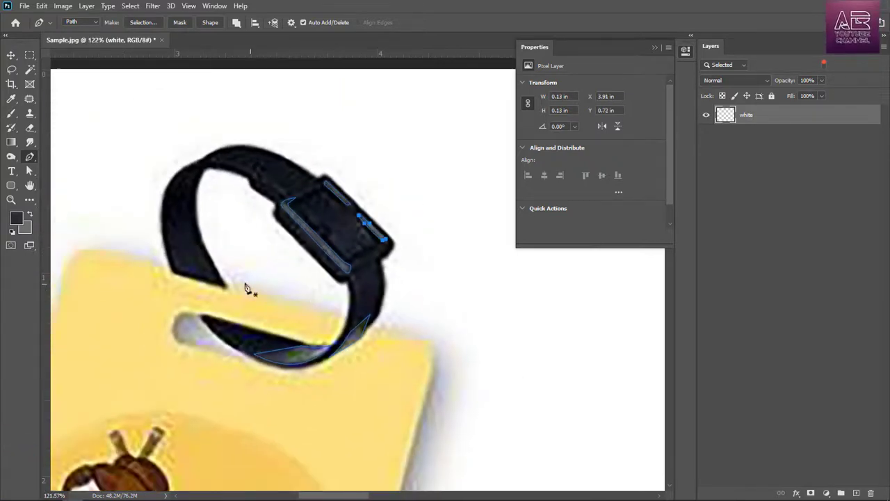
scroll(244, 288, "up", 7)
left_click(249, 207)
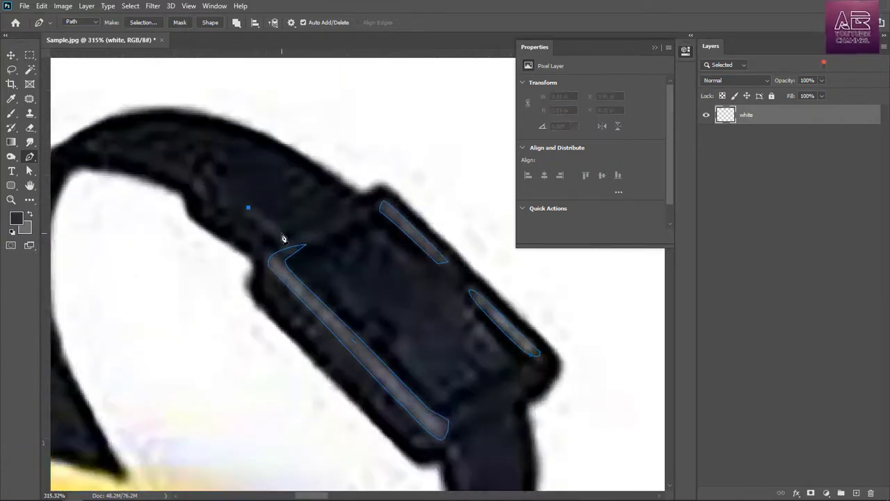
left_click_drag(286, 238, 286, 237)
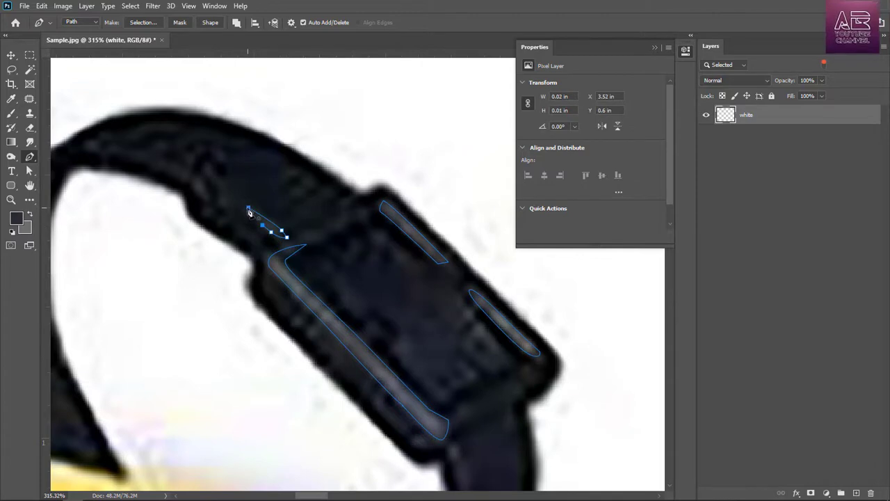
left_click(249, 209)
scroll(251, 210, "down", 2)
- Convert all highlight paths to a selection, sample the grey-green strap reflection and fill the selection on the white layer with it, then deselect
key("ctrl+Return")
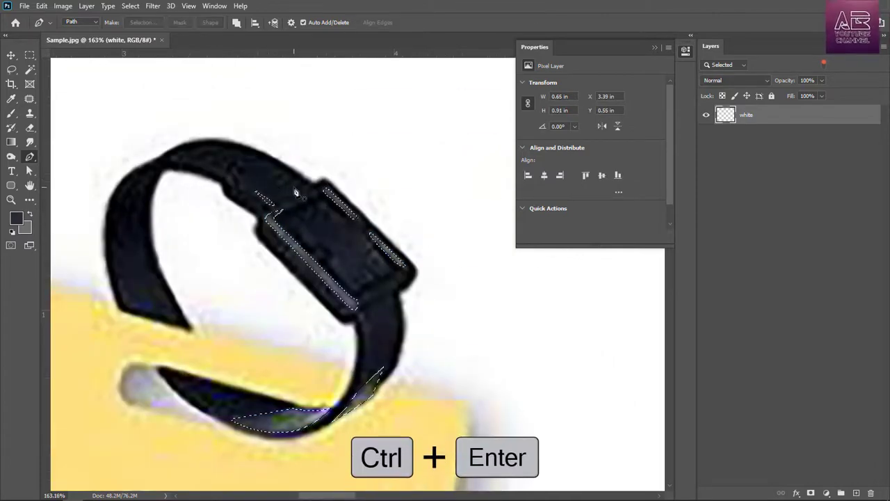
key("i")
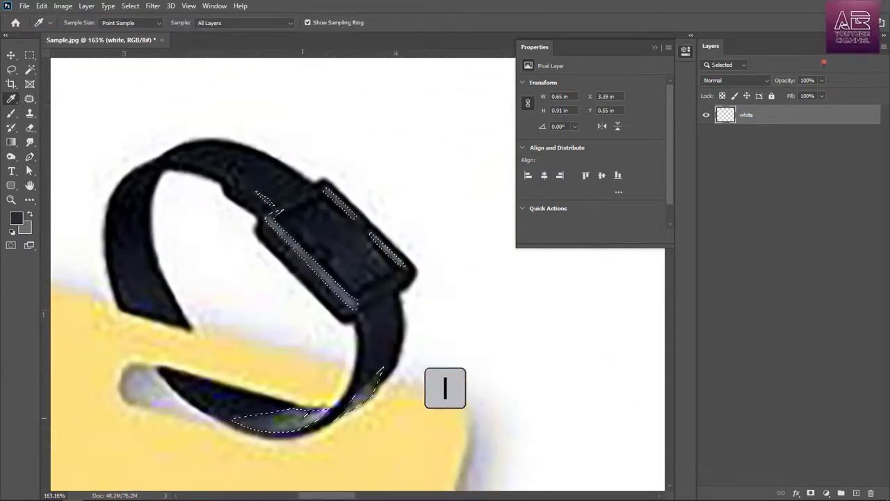
left_click(304, 417)
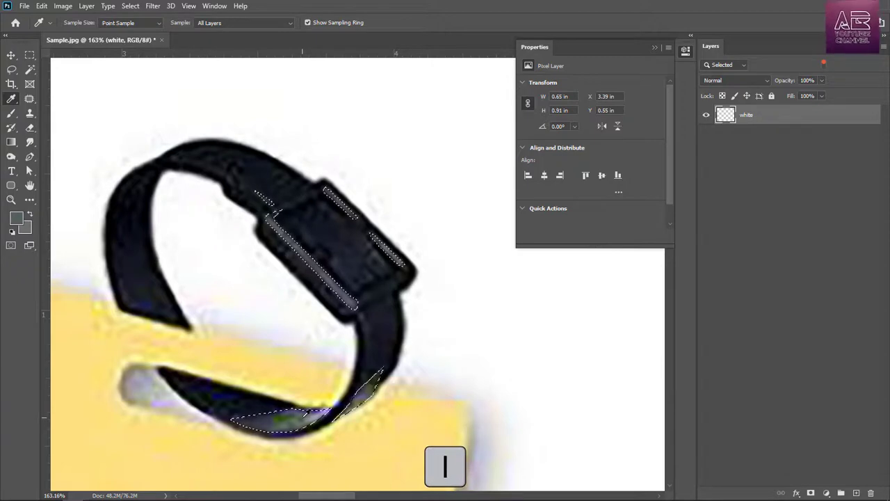
key("alt+BackSpace")
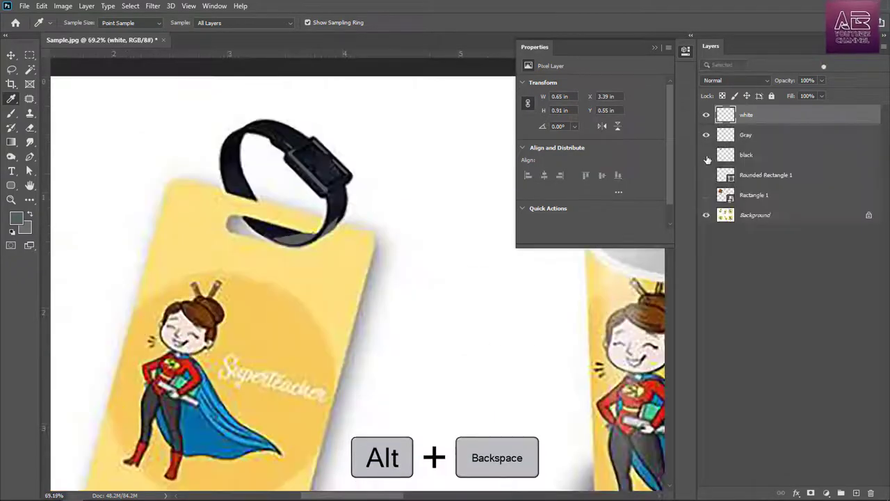
- Show the Gray, black, Rounded Rectangle 1 and Rectangle 1 layers and inspect the finished strap and buckle over the tag
left_click(707, 175)
left_click(707, 195)
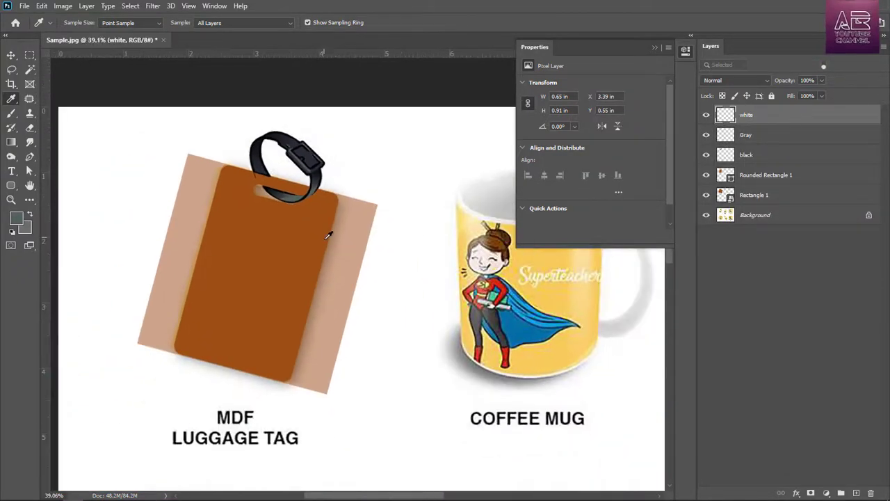
scroll(325, 239, "up", 6)
scroll(278, 98, "up", 8)
scroll(350, 290, "down", 5)
scroll(281, 183, "up", 6)
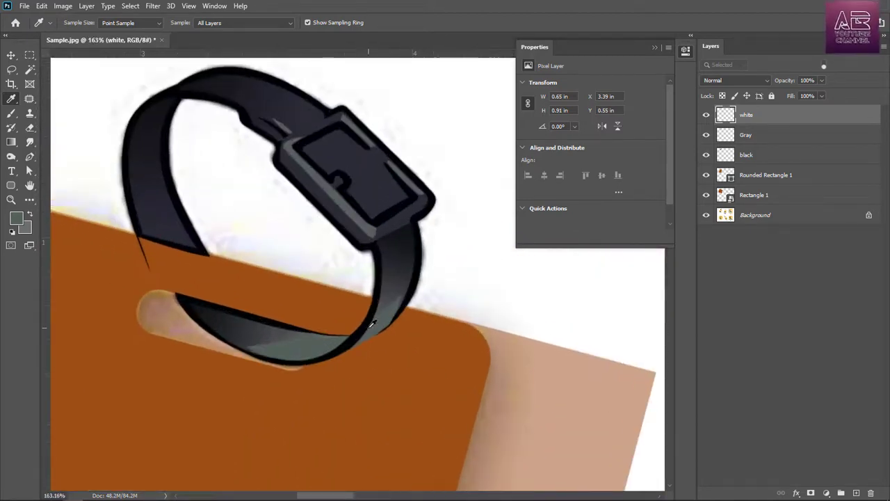
scroll(373, 324, "up", 2)
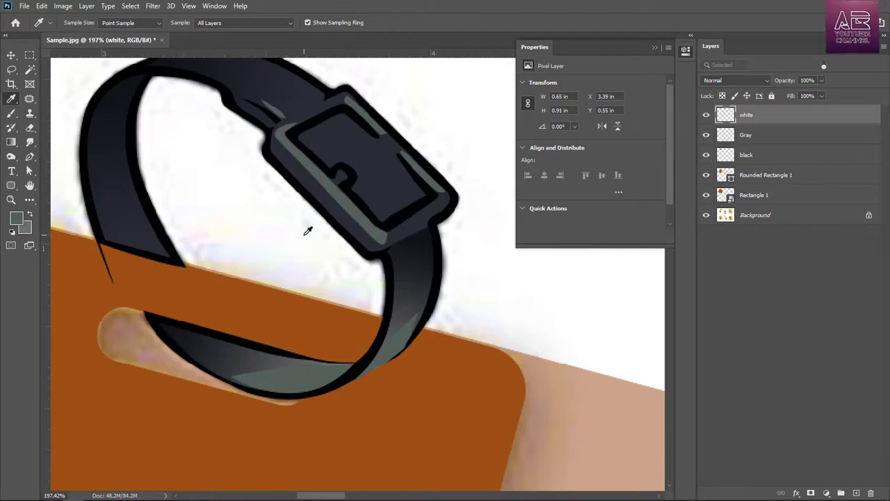
- Soften the edges of the long highlight on the buckle's near side with a 9 px Blur brush on the white layer
scroll(330, 228, "up", 4)
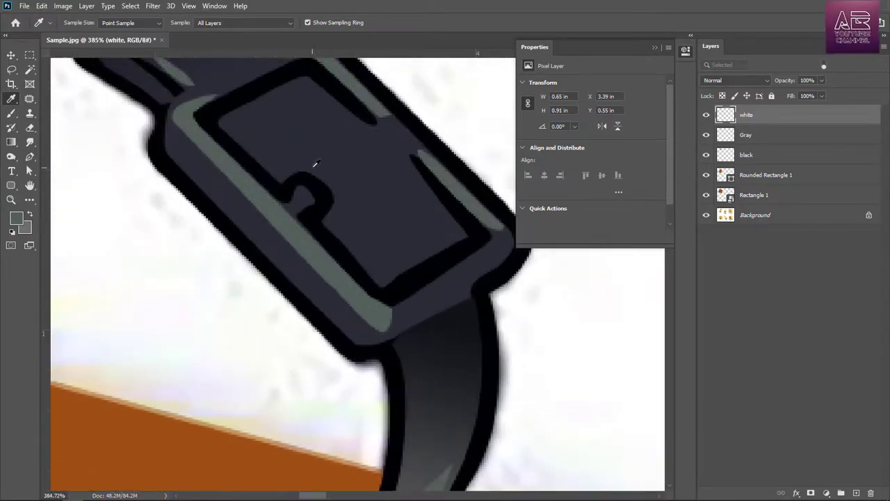
scroll(378, 204, "up", 2)
scroll(354, 249, "down", 2)
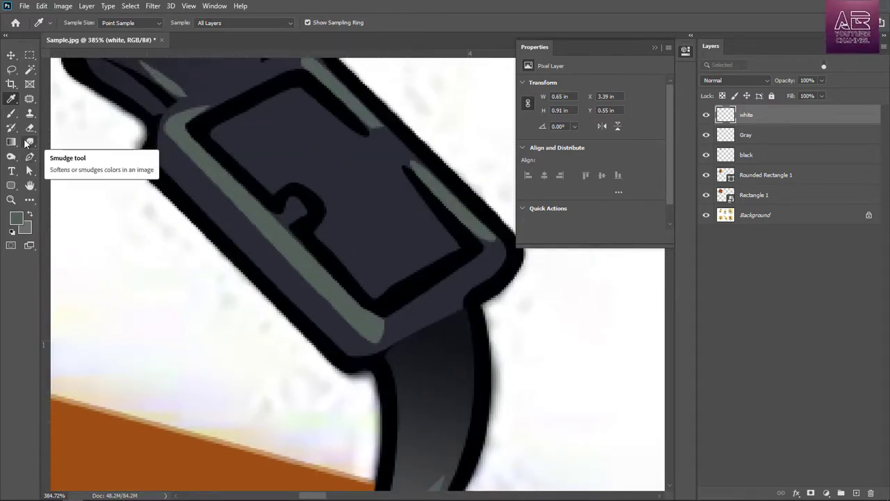
left_click(11, 156)
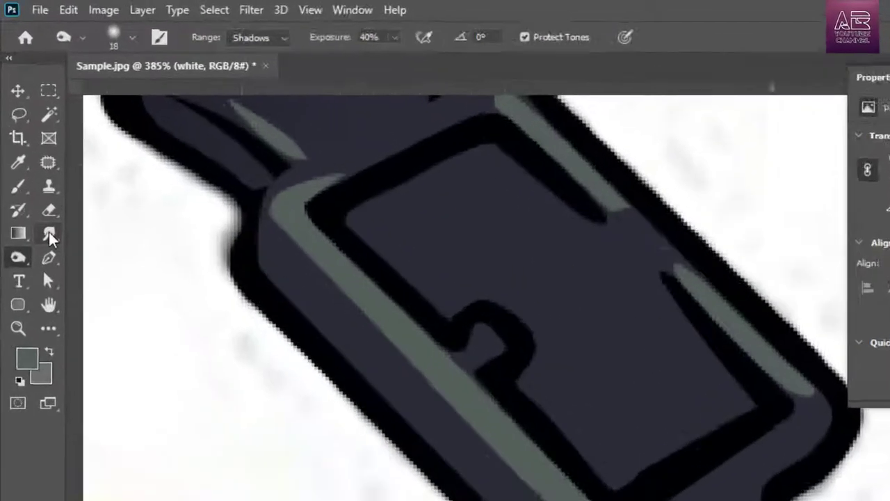
left_click(30, 142)
left_click(141, 252)
scroll(489, 386, "up", 1)
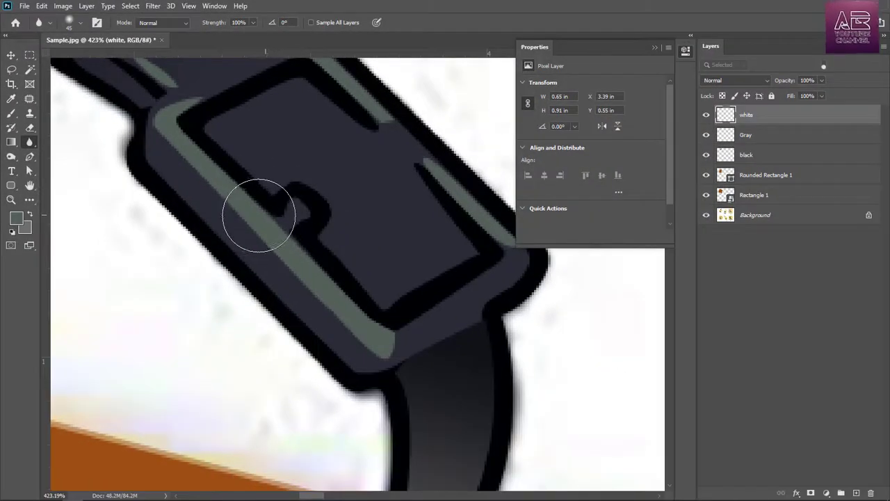
key("bracketleft")
key("bracketleft")
key("bracketleft")
key("bracketleft")
key("bracketleft")
key("bracketleft")
key("bracketleft")
key("bracketleft")
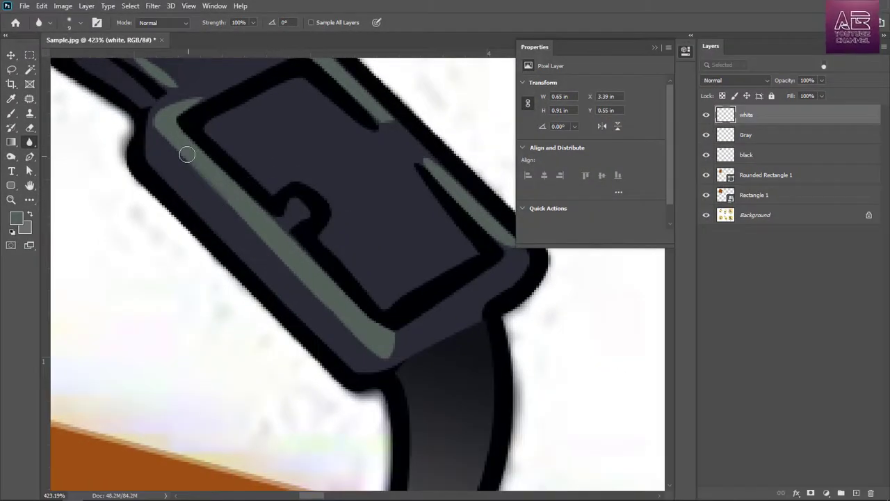
left_click_drag(277, 254, 375, 353)
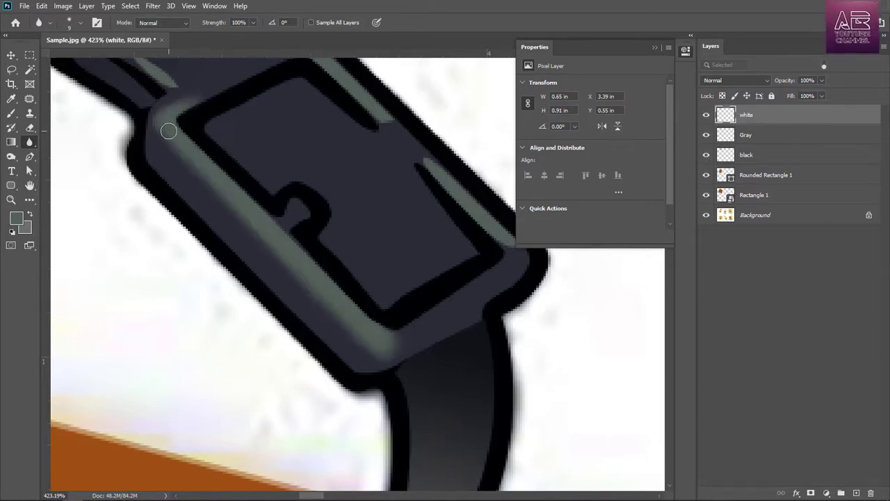
- Blur the edges of the two short highlights along the buckle's far side
scroll(288, 174, "up", 4)
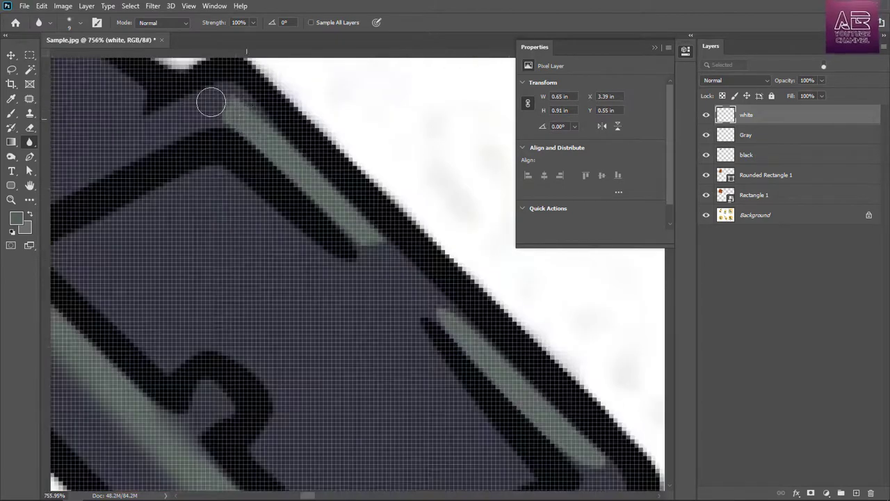
scroll(227, 179, "down", 8)
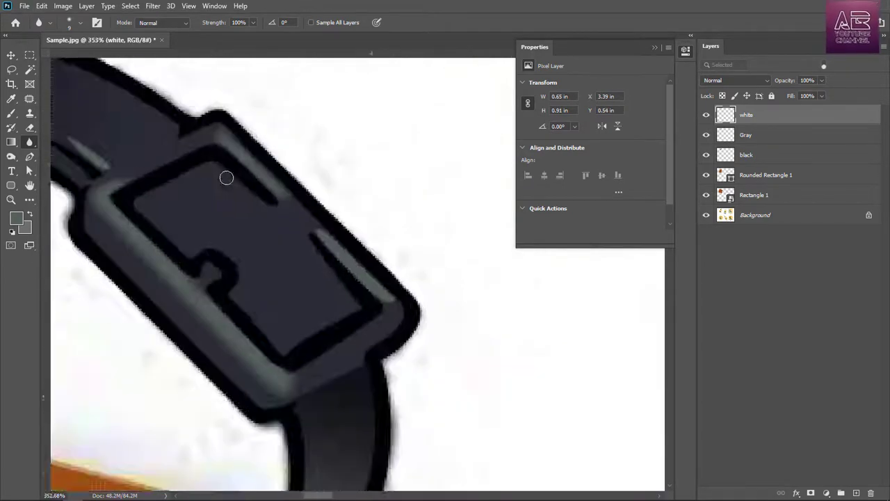
scroll(288, 201, "up", 6)
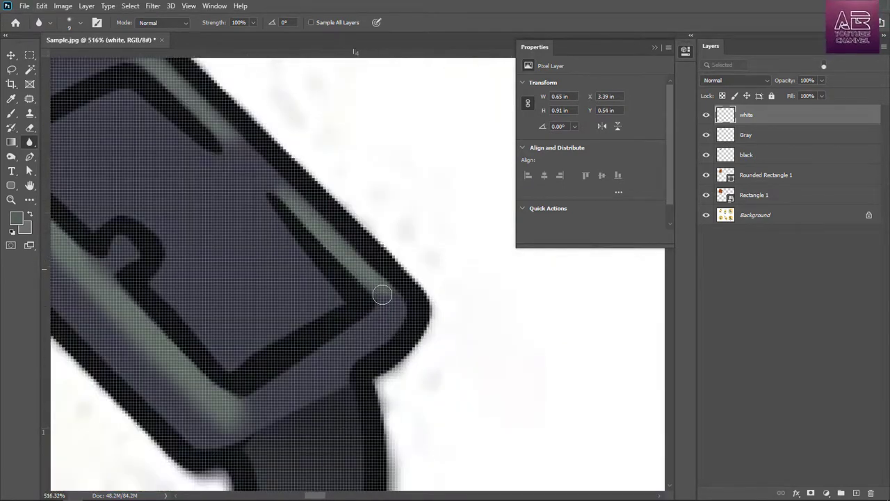
scroll(407, 149, "down", 6)
- Blur the thin highlight on the strap above the buckle and the edges of the reflections on the strap's lower loop
scroll(244, 113, "up", 6)
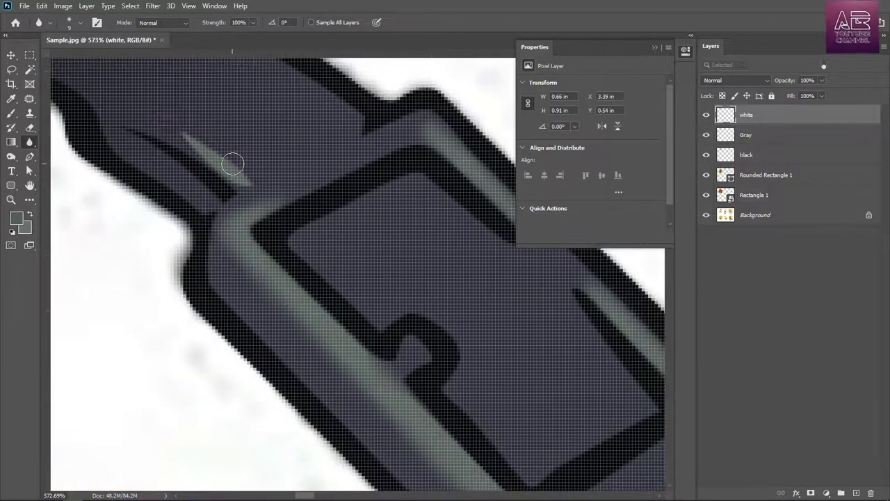
scroll(320, 251, "down", 3)
scroll(314, 292, "up", 2)
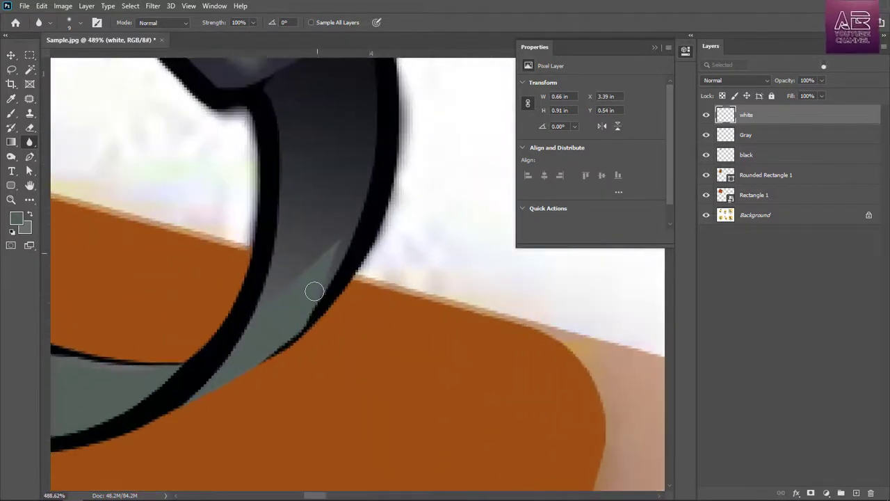
scroll(316, 254, "down", 4)
scroll(249, 278, "up", 4)
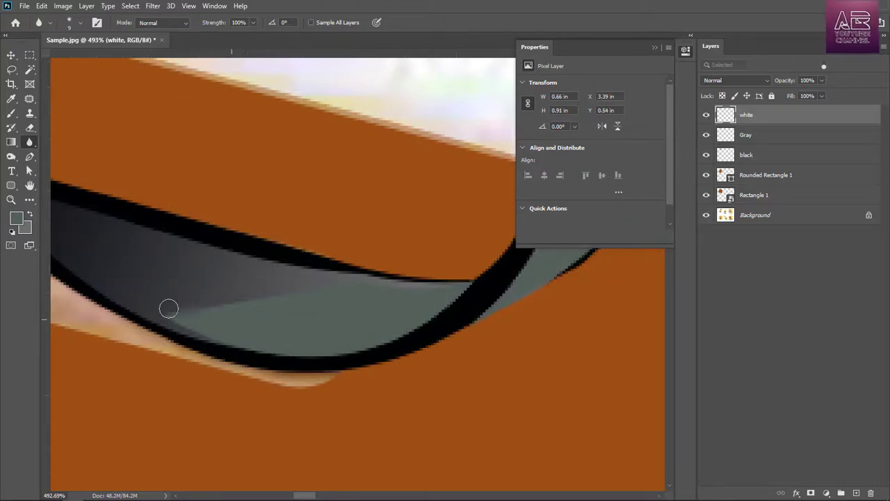
scroll(257, 235, "down", 3)
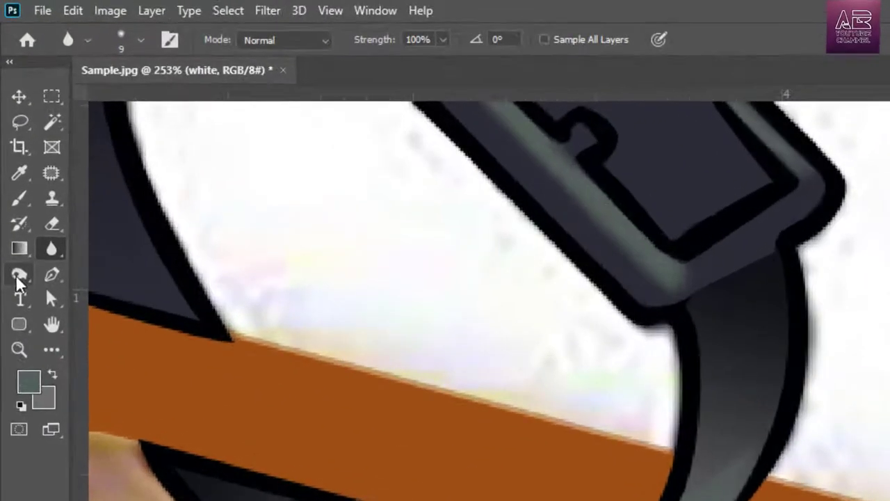
- Lighten the buckle highlights with the Dodge tool on Shadows at 25% exposure, using a 35 px brush
left_click(11, 157)
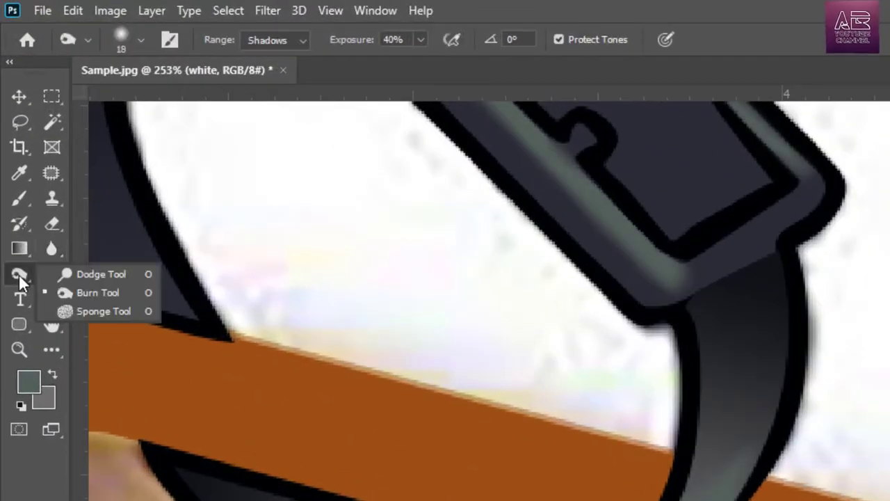
key("o")
left_click(97, 273)
scroll(228, 368, "down", 3)
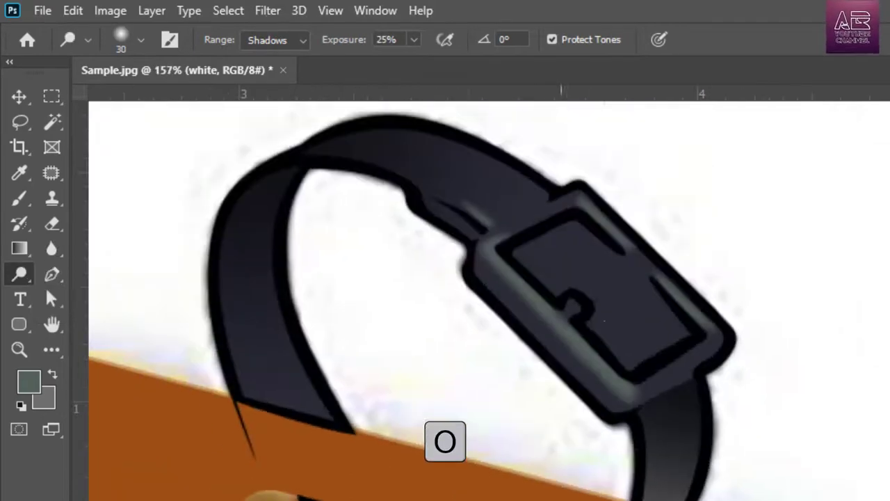
scroll(614, 247, "up", 2)
scroll(613, 247, "up", 1)
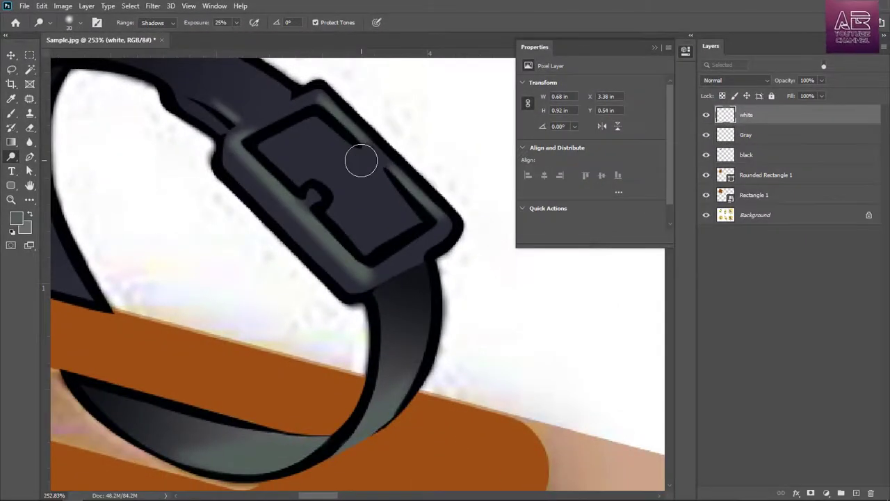
key("]")
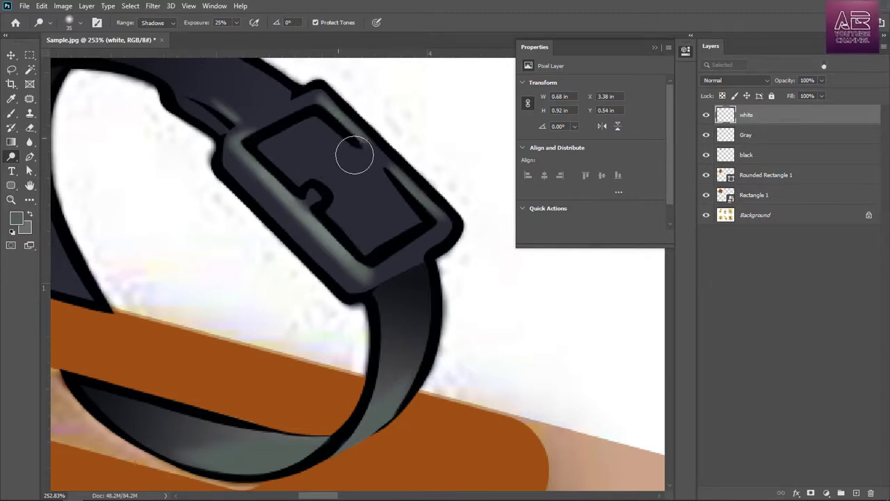
- Dodge the reflections on the strap's lower loop, both below the buckle and inside the tag slot
scroll(361, 405, "down", 3)
scroll(373, 421, "up", 3)
left_click_drag(328, 291, 363, 266)
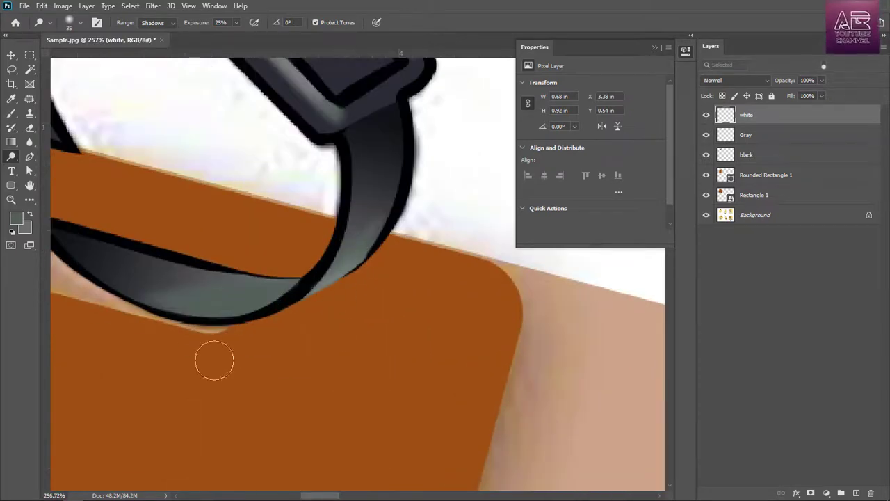
mouse_move(220, 299)
left_mouse_down()
mouse_move(277, 277)
mouse_move(267, 310)
left_mouse_up()
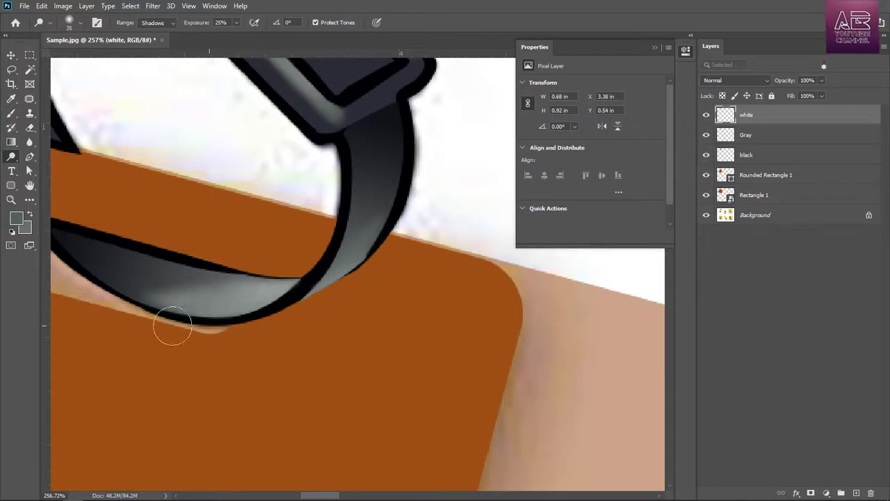
left_click_drag(372, 270, 341, 279)
scroll(387, 317, "down", 7)
scroll(424, 265, "up", 1)
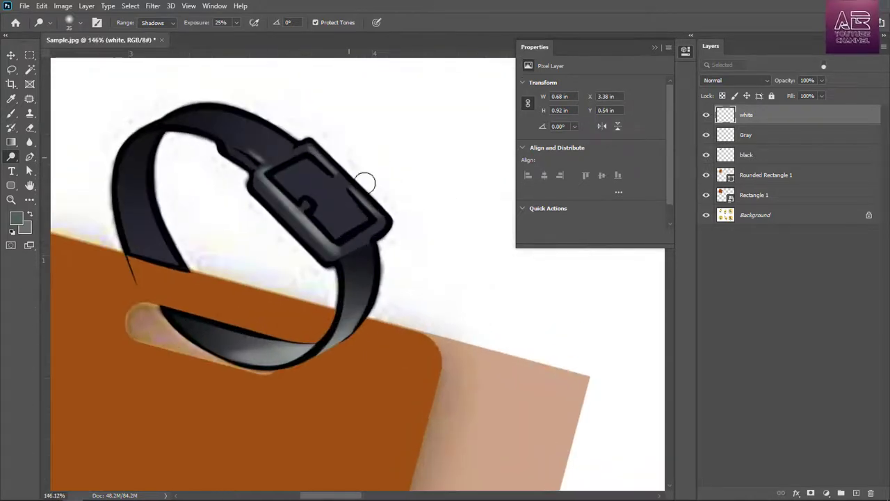
scroll(211, 290, "up", 2)
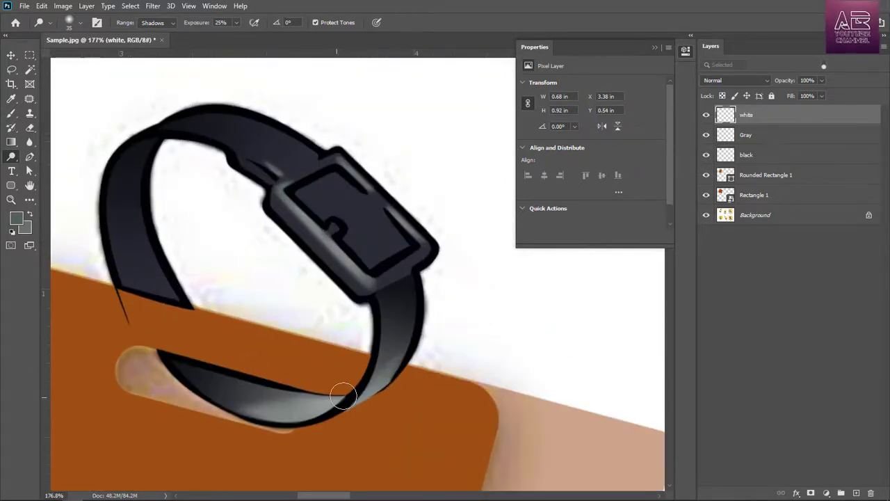
- Blur the edges of the gray fill on the Gray layer along the strap section passing through the slot
scroll(343, 396, "down", 3)
scroll(298, 378, "up", 12)
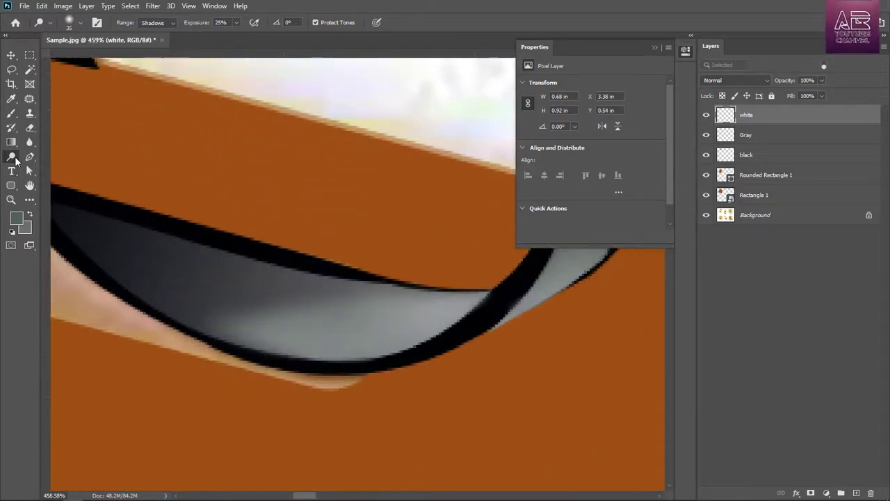
left_click(30, 158)
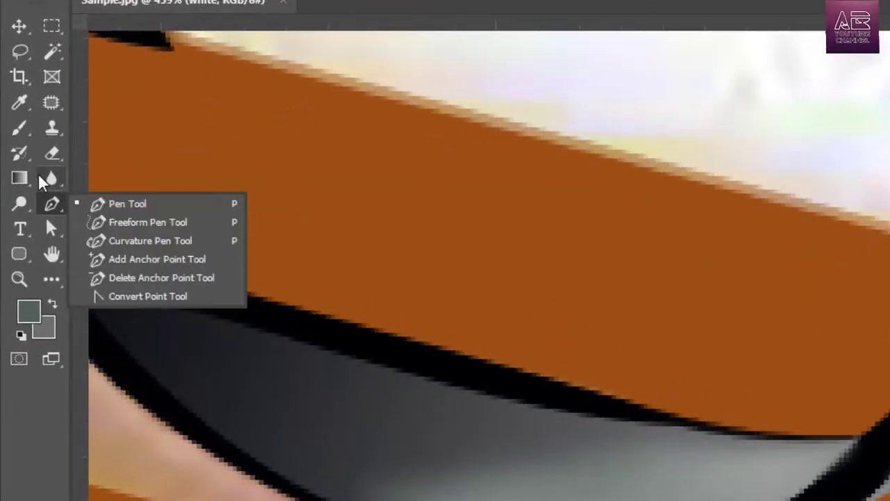
left_click(31, 142)
right_click(56, 178)
left_click(117, 182)
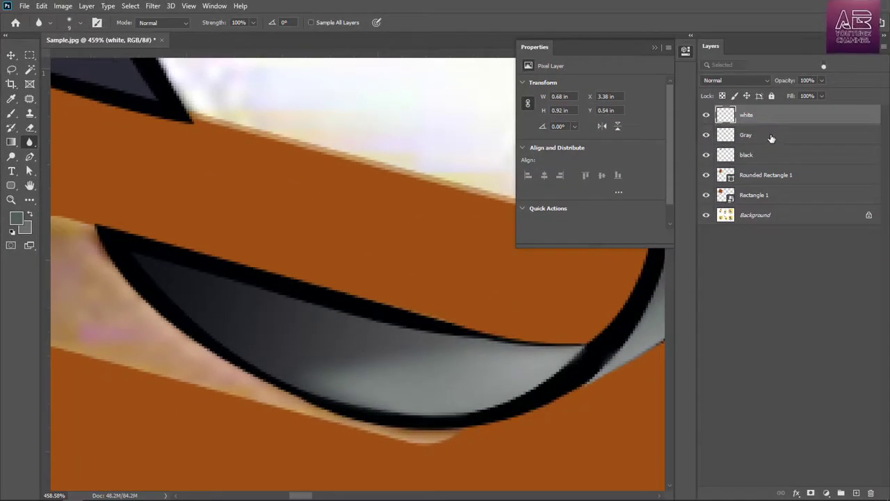
left_click(770, 136)
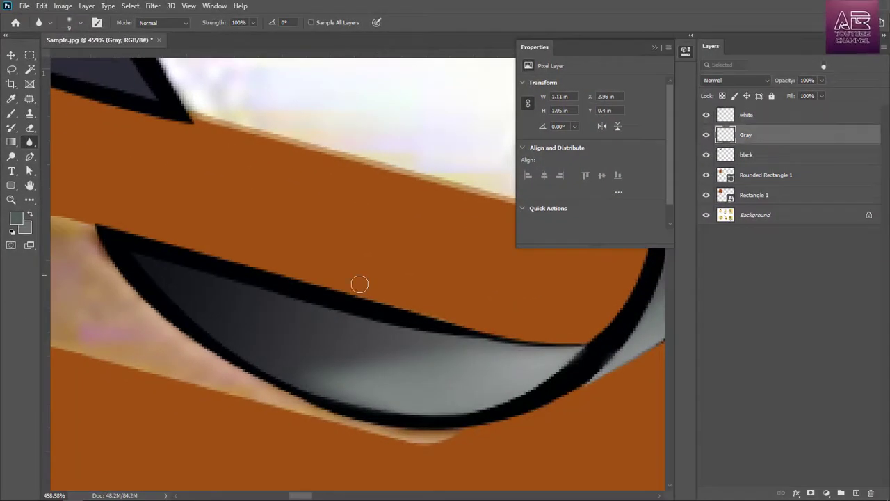
mouse_move(145, 254)
left_mouse_down()
mouse_move(460, 341)
mouse_move(353, 324)
left_mouse_up()
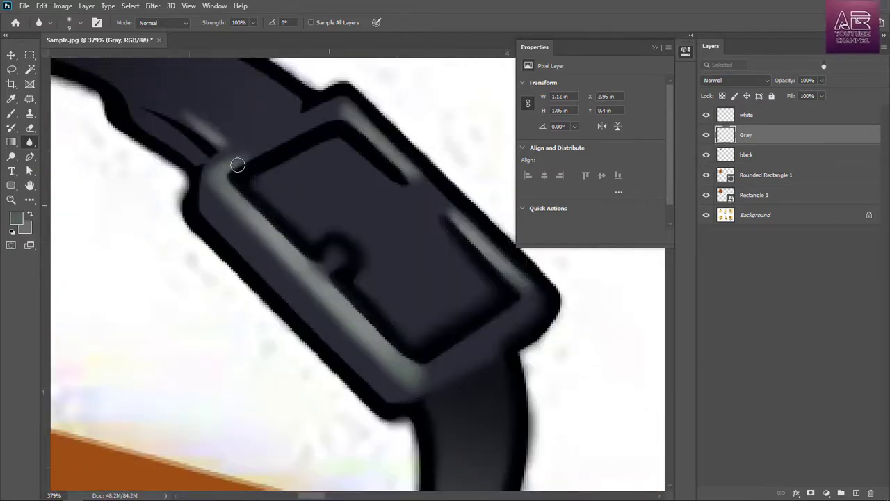
- Blur the remaining Gray layer edges around the buckle frame and along the strap's far end down to the tag edge
left_click_drag(186, 143, 366, 273)
scroll(365, 273, "up", 1)
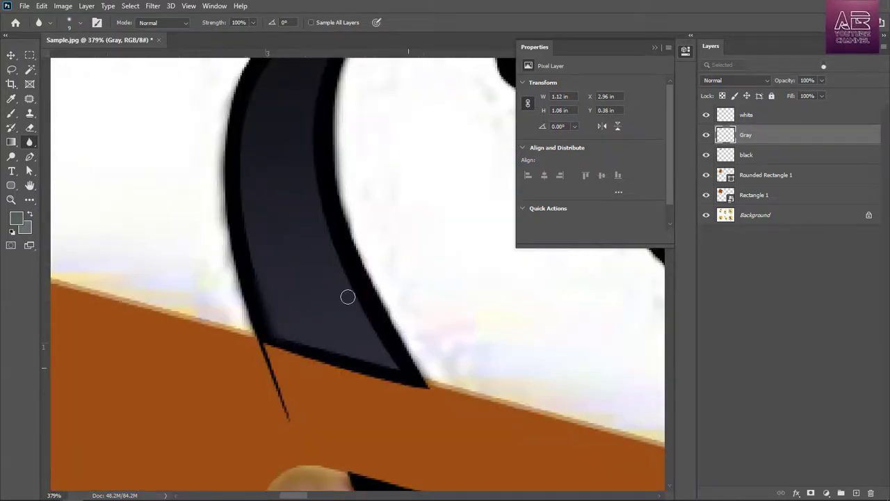
left_click_drag(348, 297, 304, 351)
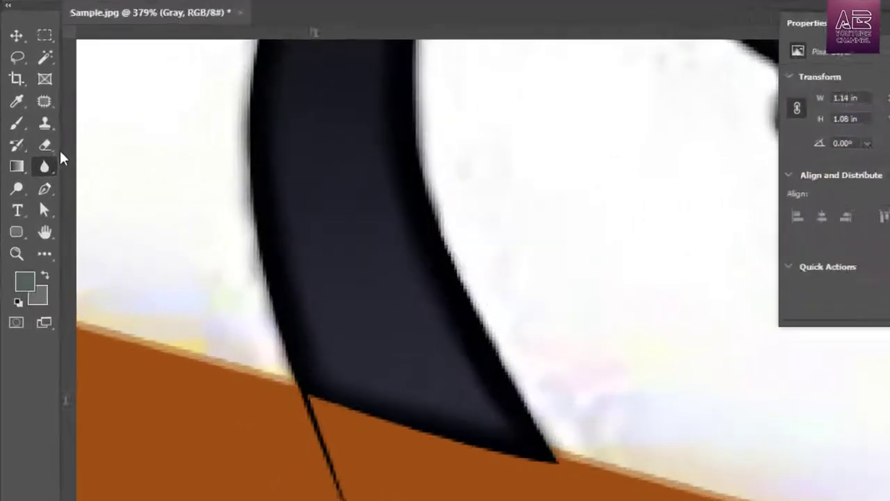
- Set the Eraser to 100% hardness and a size of 25 px
key("e")
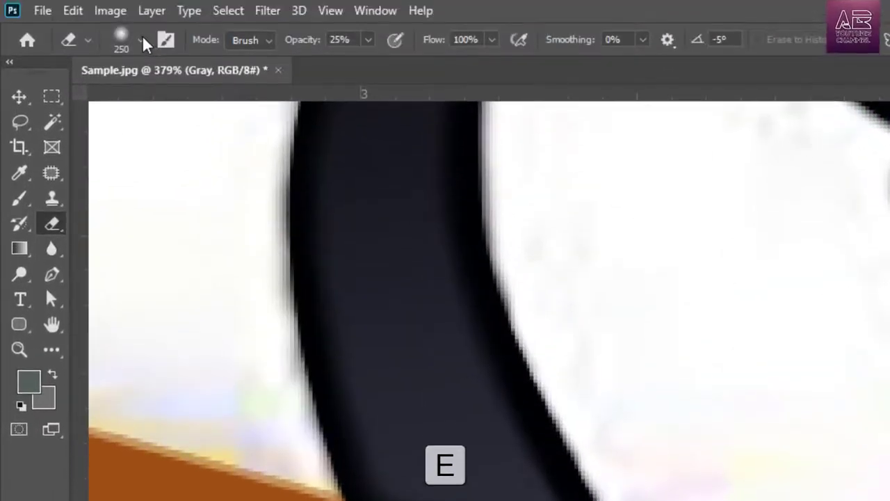
left_click(142, 39)
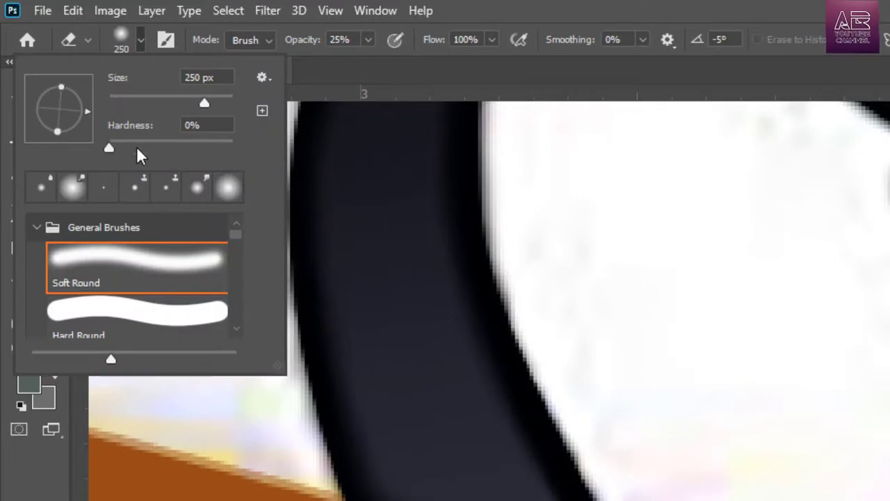
left_click_drag(106, 145, 230, 146)
left_click(407, 376)
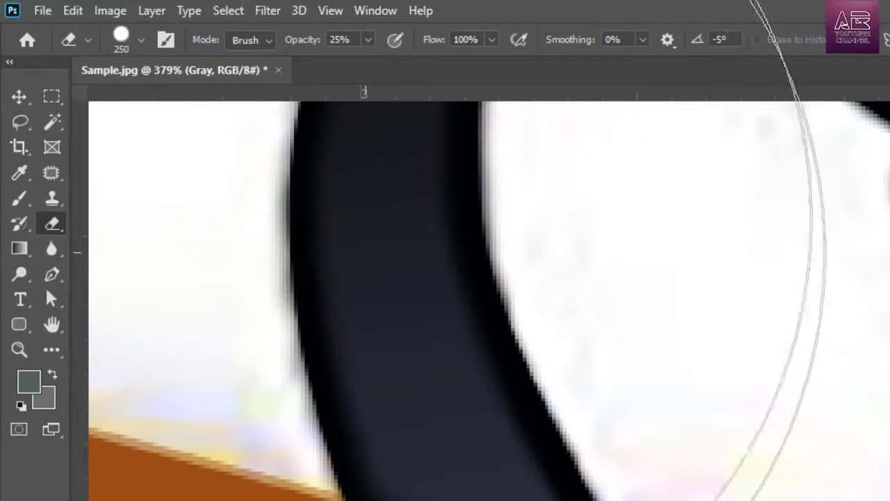
left_click(141, 40)
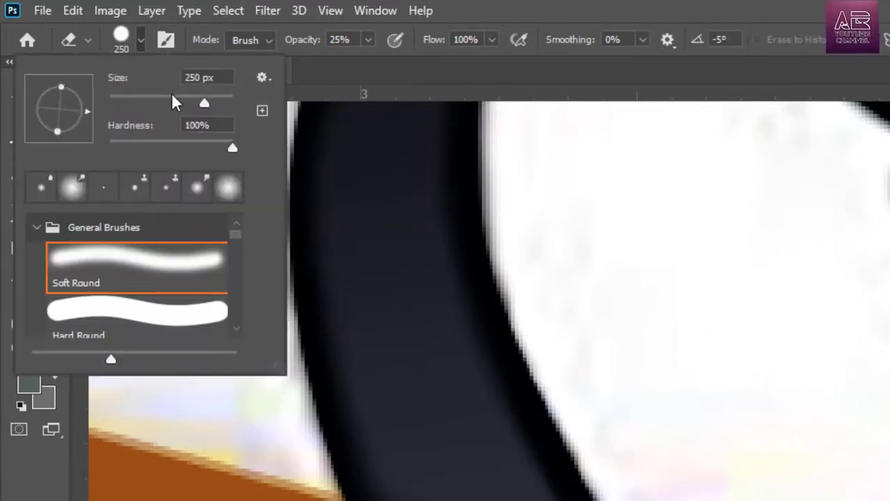
left_click_drag(171, 92, 125, 105)
left_click(199, 365)
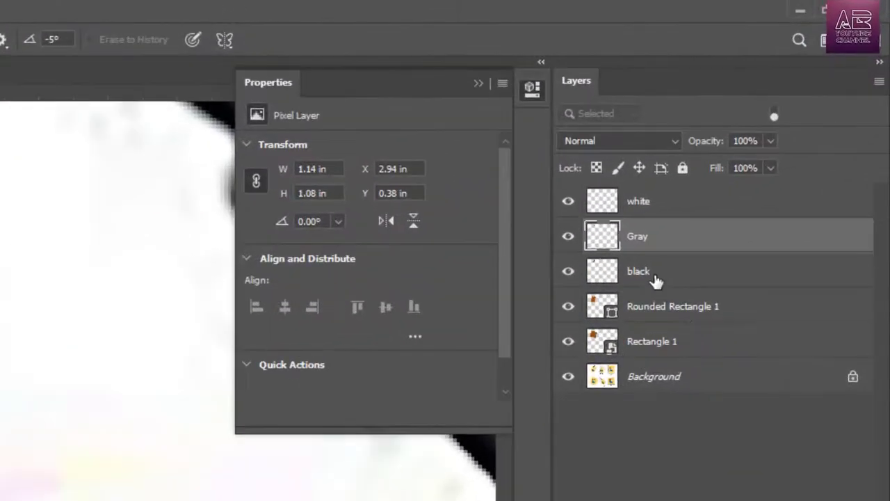
- Erase the stray black line below the strap's far end on the black layer, with the Eraser at 100% opacity
left_click(748, 154)
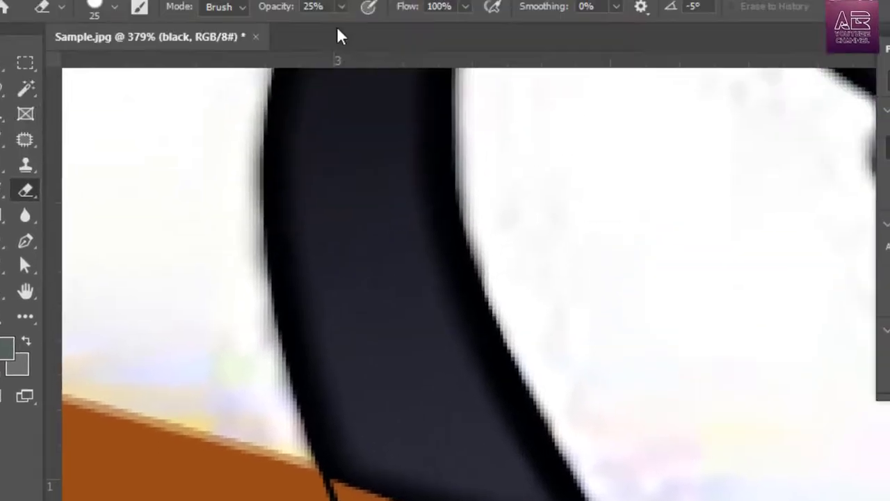
left_click(336, 39)
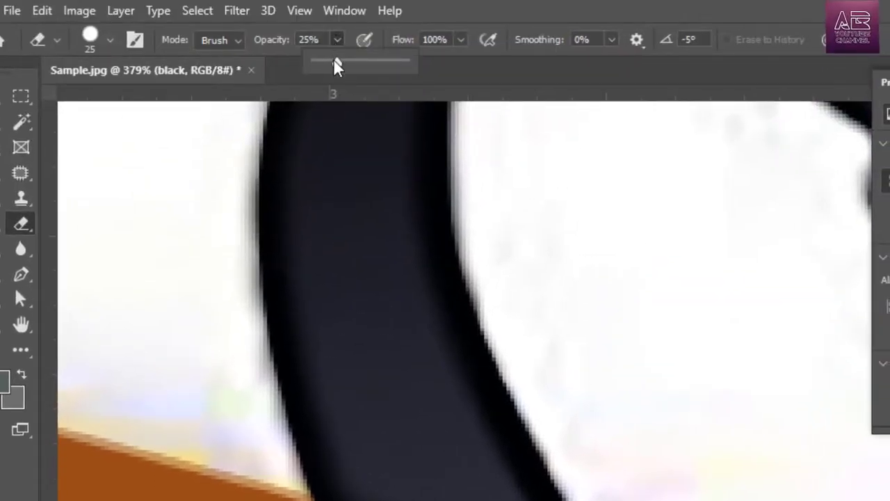
left_click_drag(335, 62, 459, 68)
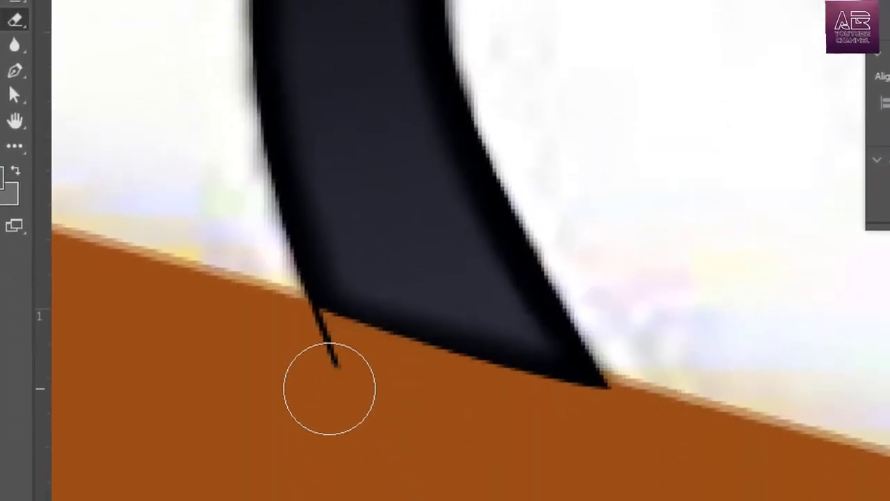
mouse_move(330, 388)
left_mouse_down()
mouse_move(310, 385)
mouse_move(297, 348)
left_mouse_up()
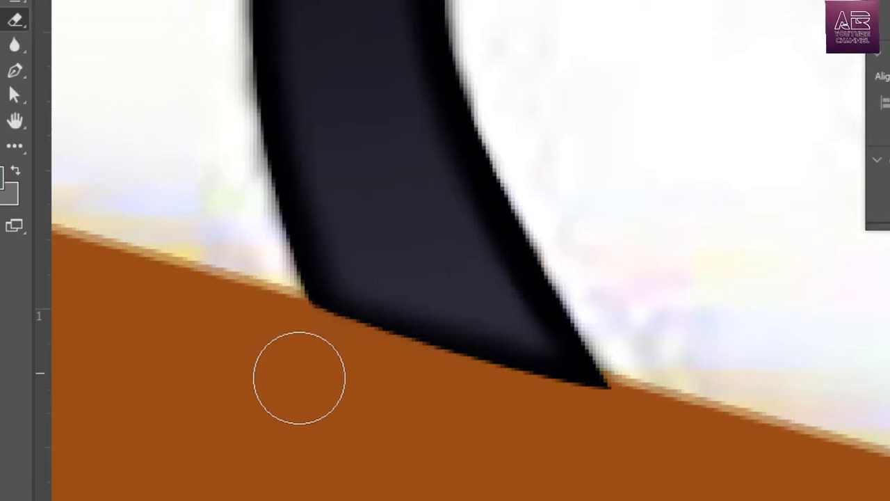
scroll(217, 142, "down", 10)
scroll(487, 348, "up", 3)
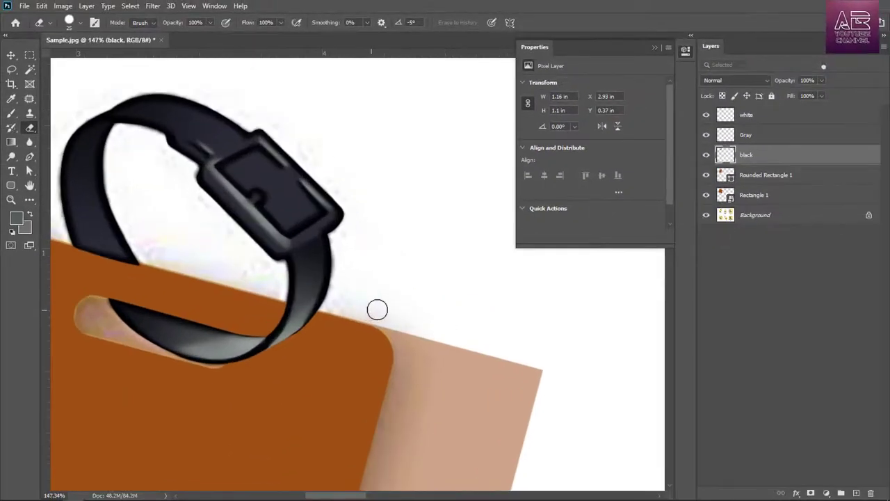
- Choose the Burn tool for the Gray layer and set its exposure to 5%
scroll(327, 253, "up", 4)
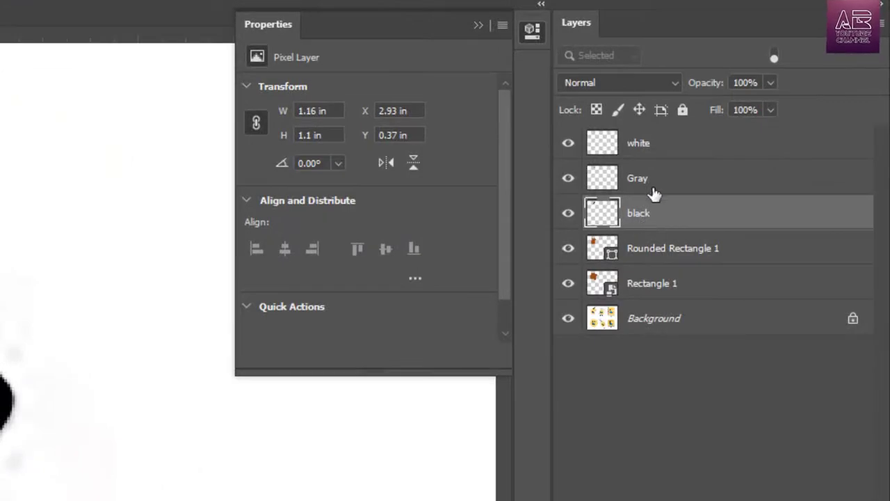
left_click(748, 139)
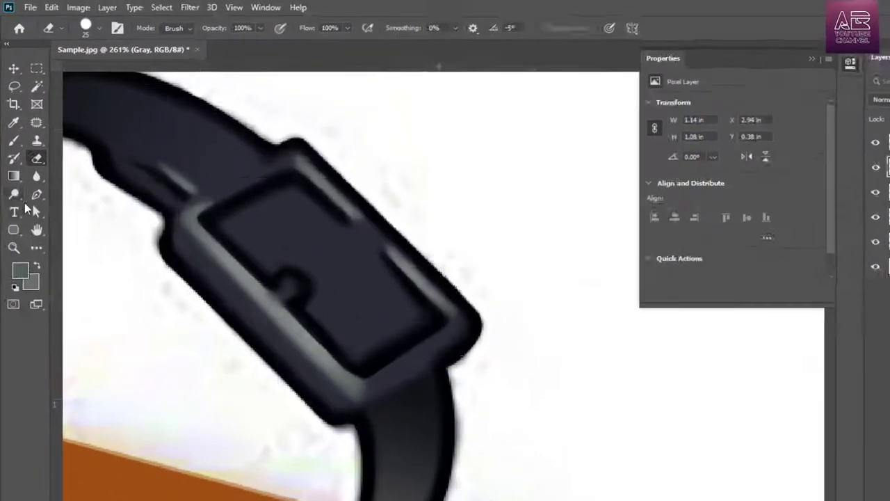
left_click(37, 177)
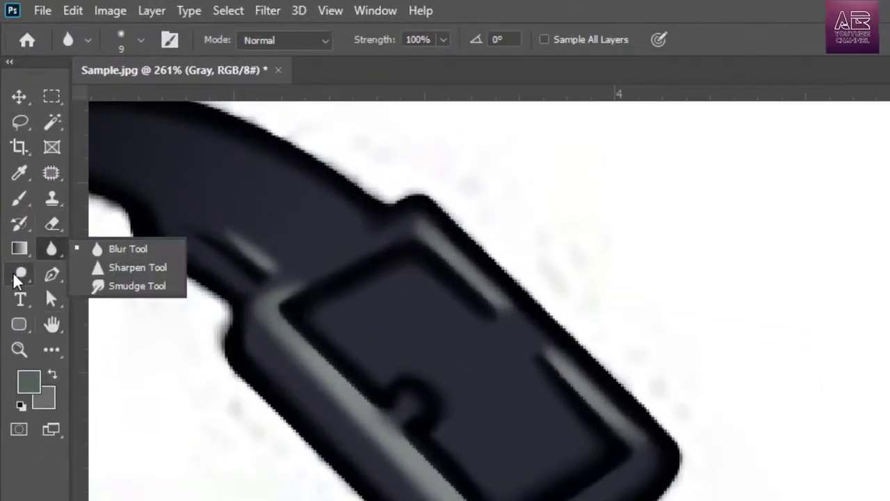
left_click(13, 274)
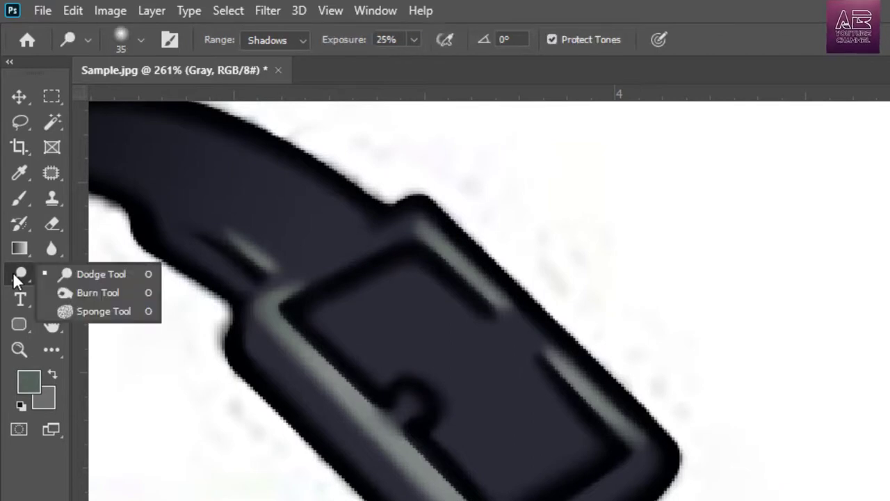
left_click(112, 291)
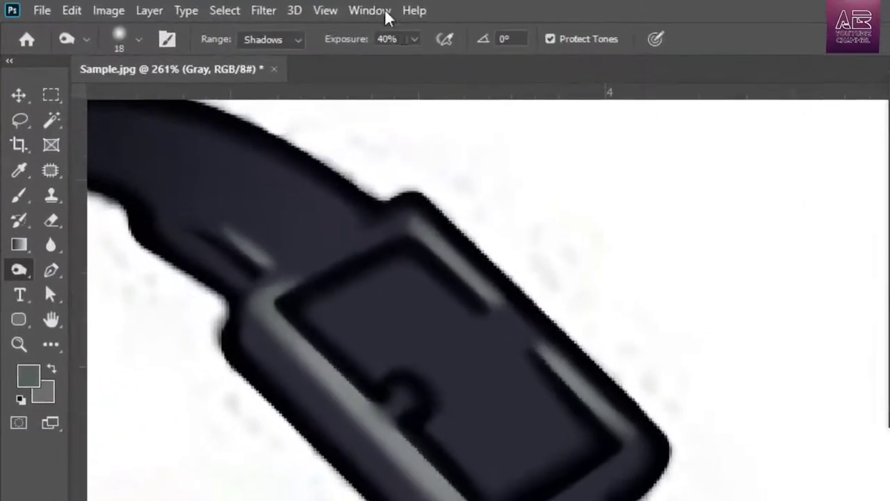
left_click(224, 22)
type("10")
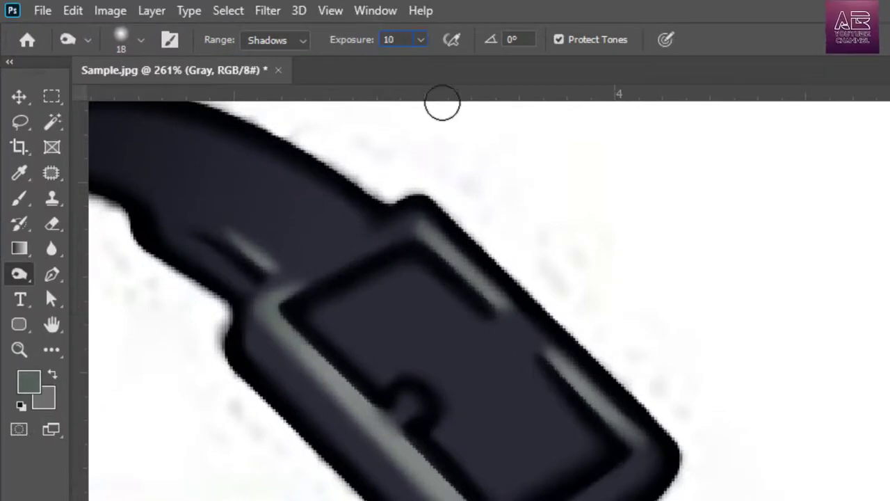
key("Return")
type("5")
key("Return")
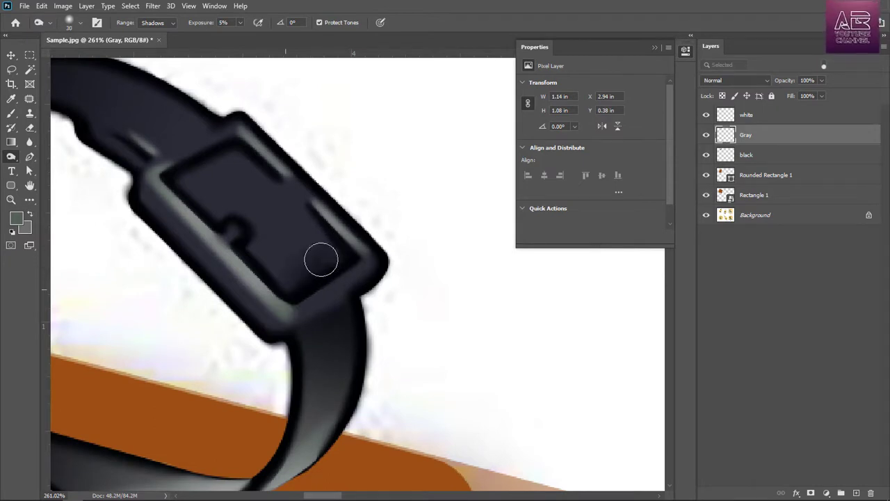
- Burn the inner edges of the buckle's center panel on the Gray layer with a 30 px brush, then check the whole tag
key("bracketright")
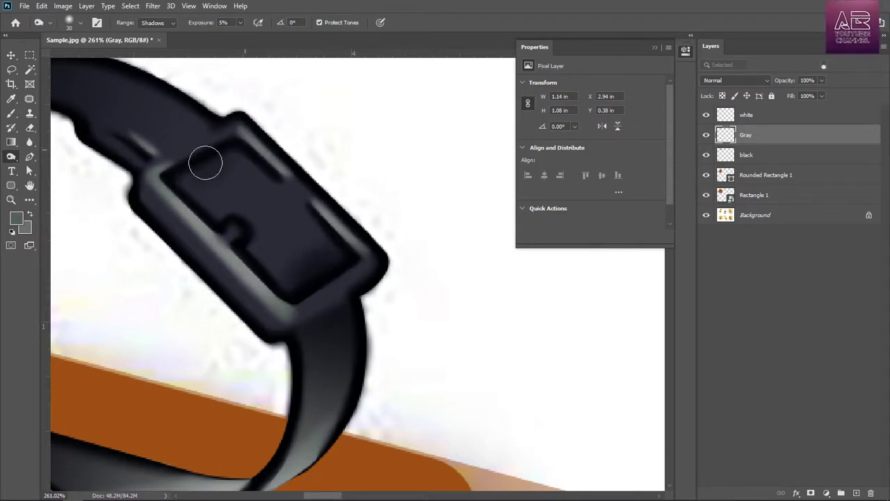
mouse_move(232, 149)
left_mouse_down()
mouse_move(194, 176)
mouse_move(231, 157)
mouse_move(260, 175)
left_mouse_up()
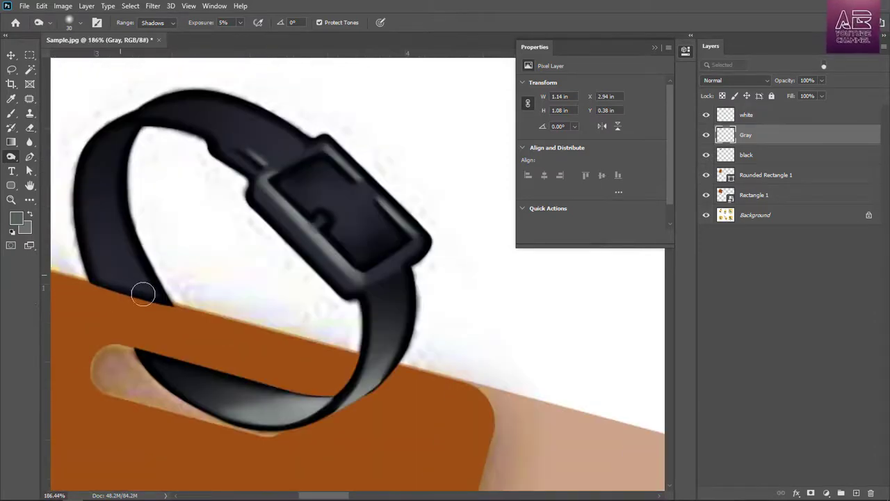
scroll(313, 142, "down", 14)
scroll(293, 278, "up", 4)
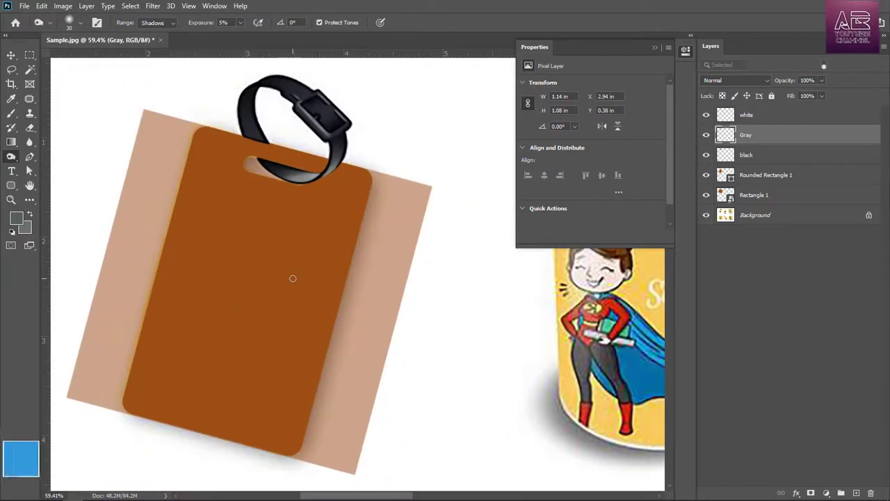
scroll(336, 108, "up", 8)
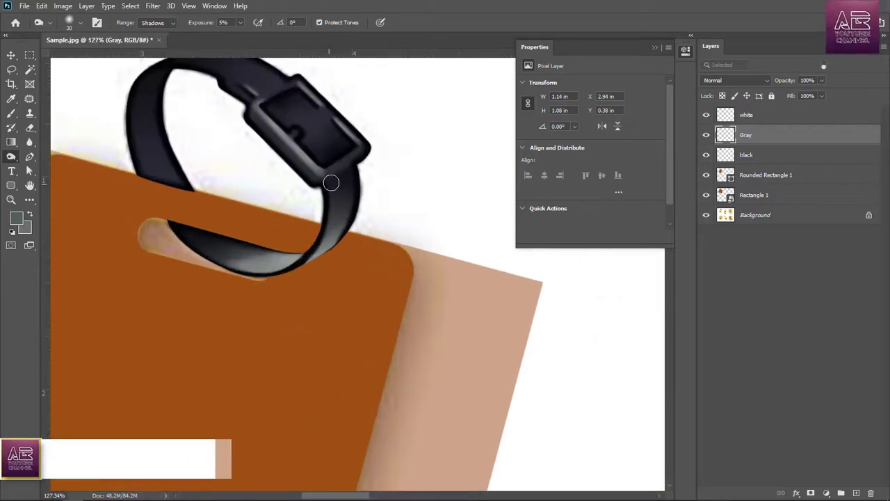
scroll(330, 183, "down", 6)
scroll(245, 112, "down", 8)
scroll(341, 243, "up", 6)
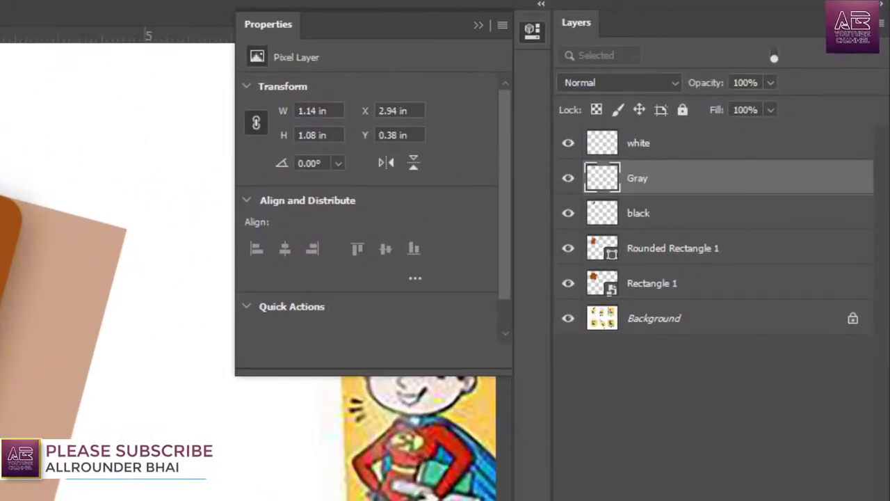
- Set the Rectangle 1 layer's opacity to 100%
key("alt+bracketleft")
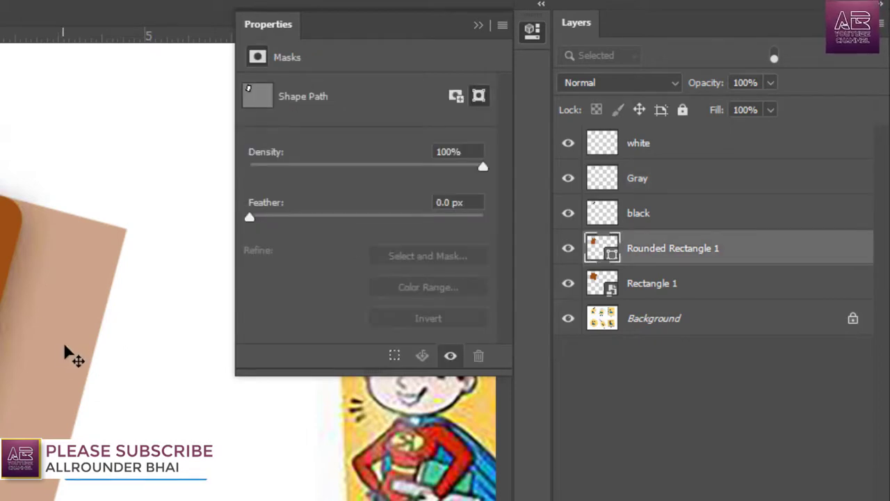
key("alt+bracketleft")
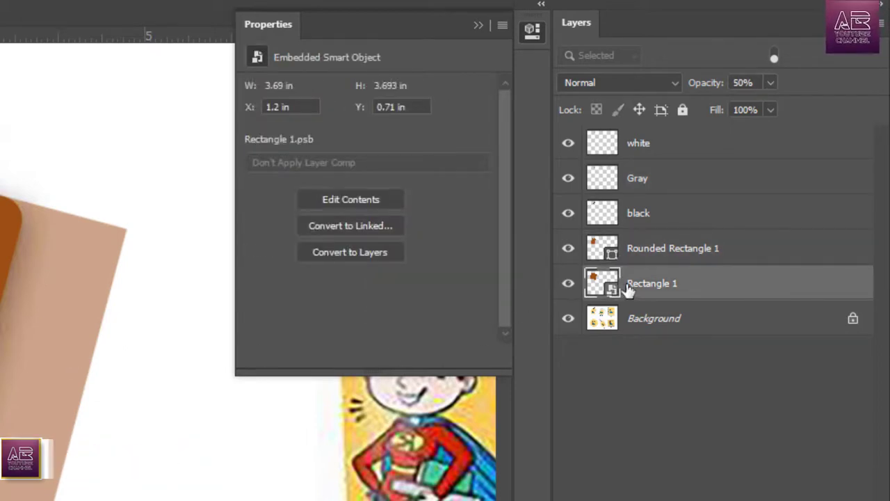
left_click(769, 84)
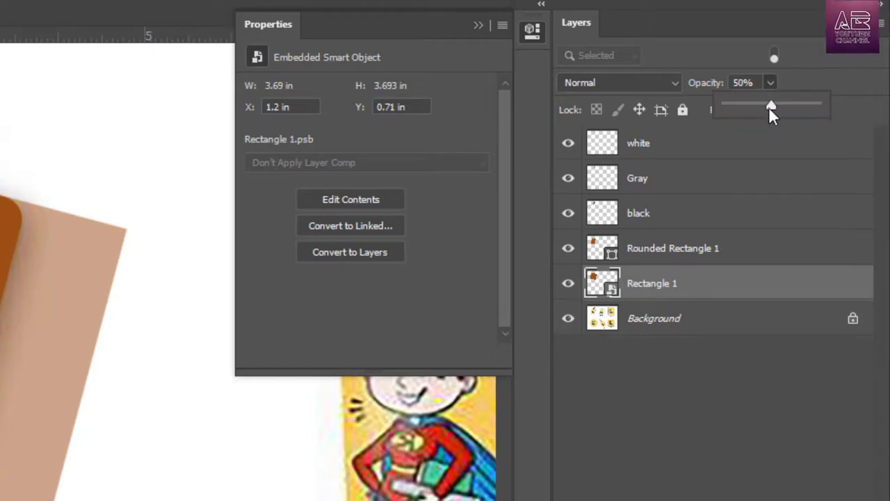
- Place the Rounded Rectangle 1 layer beneath Rectangle 1 and clip Rectangle 1 to it with a clipping mask
left_click(659, 253)
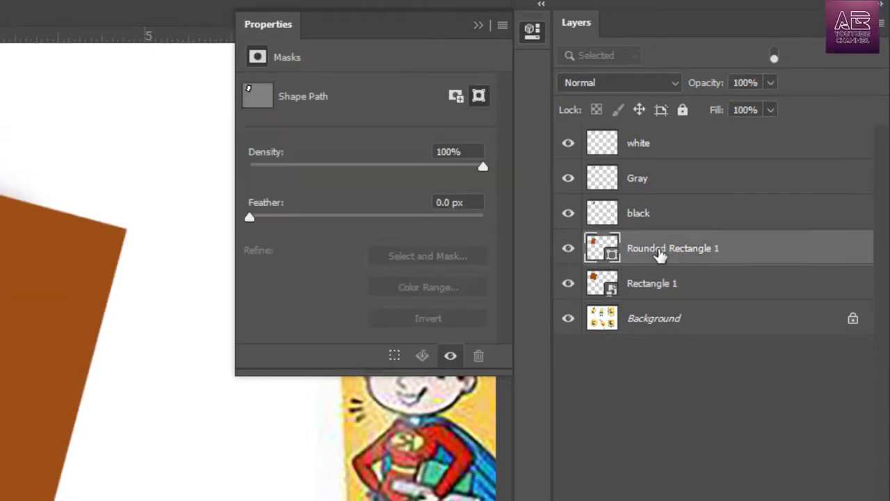
left_click_drag(664, 255, 664, 300)
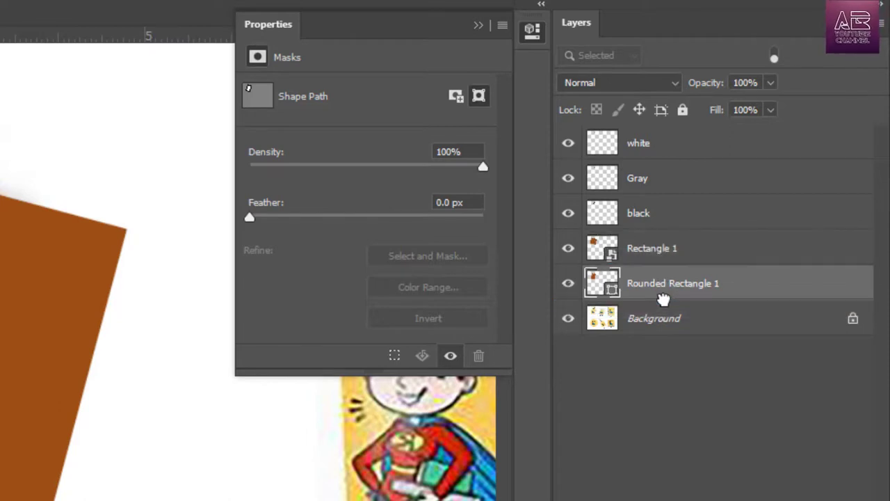
left_click(717, 256, "alt")
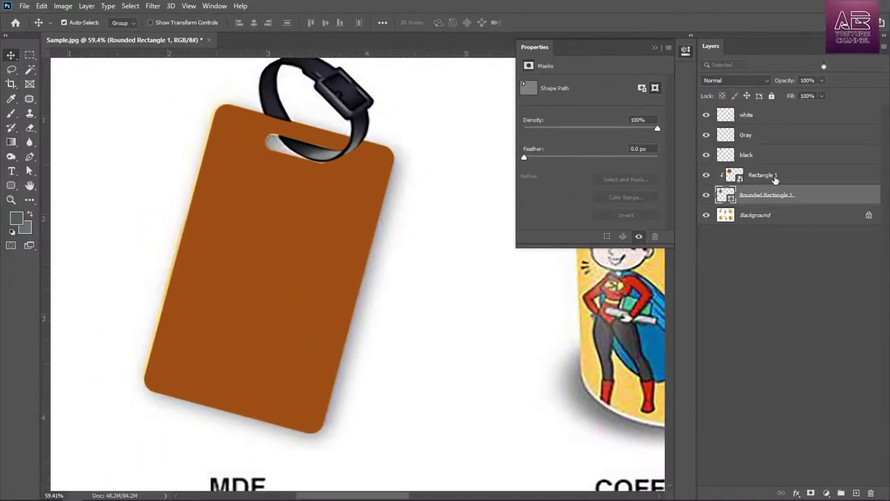
left_click(775, 180)
left_click(767, 197)
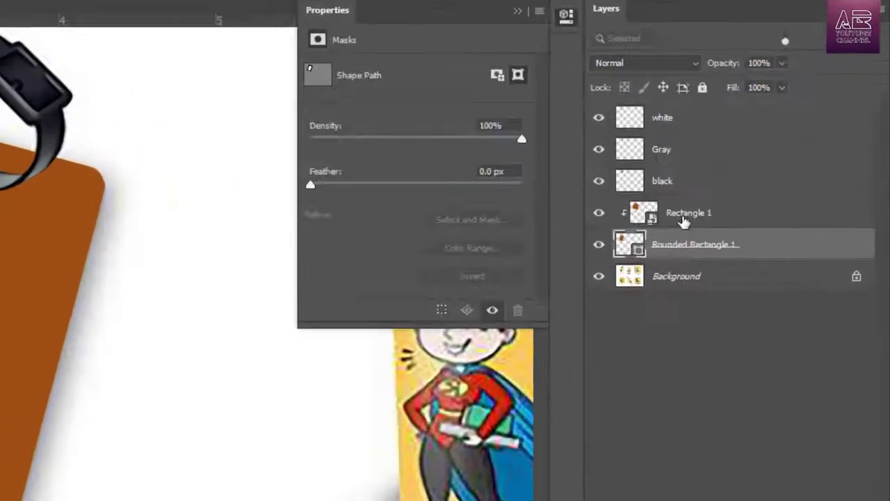
- Open the contents of the Rectangle 1 smart object and embed the Desktop image 2 over the brown rectangle
left_click(730, 175)
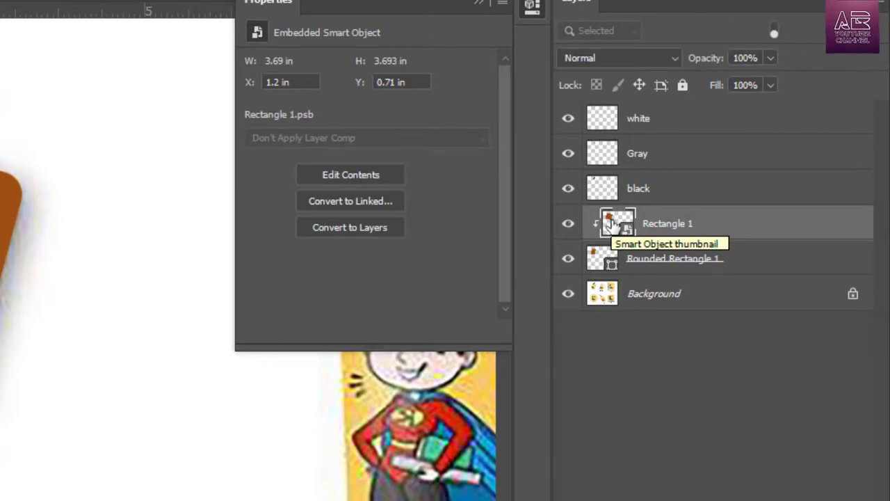
double_click(611, 222)
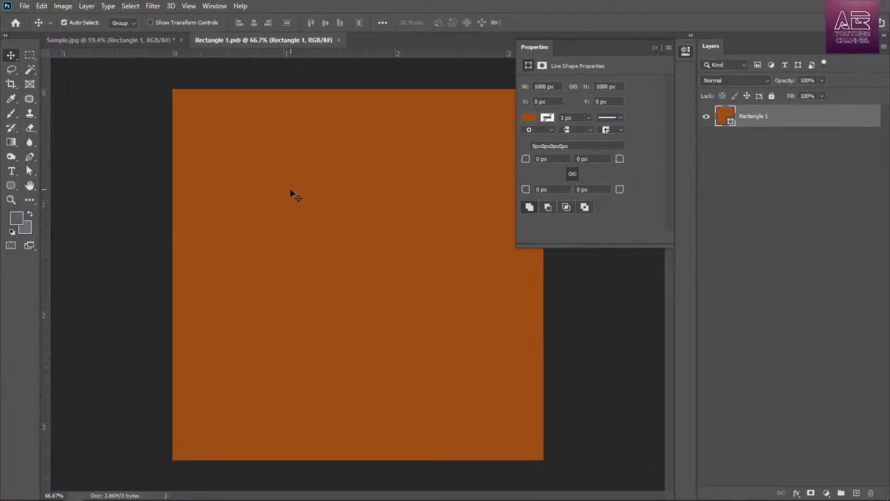
left_click(25, 5)
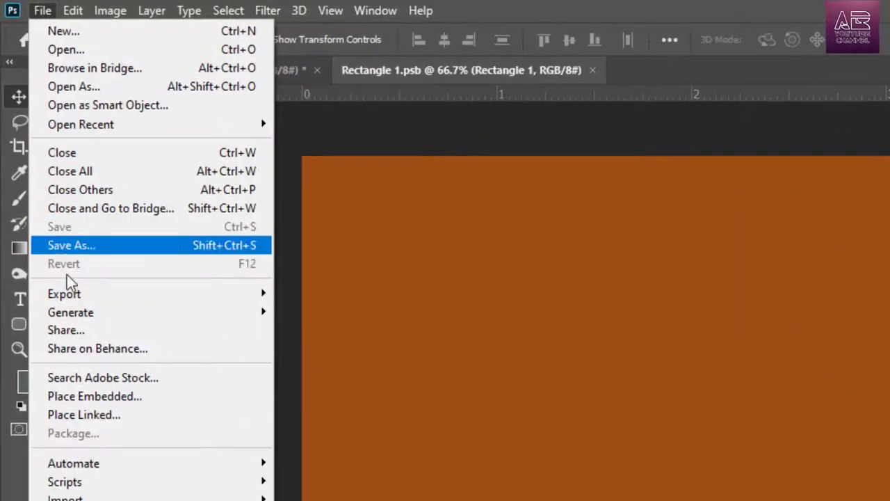
left_click(81, 392)
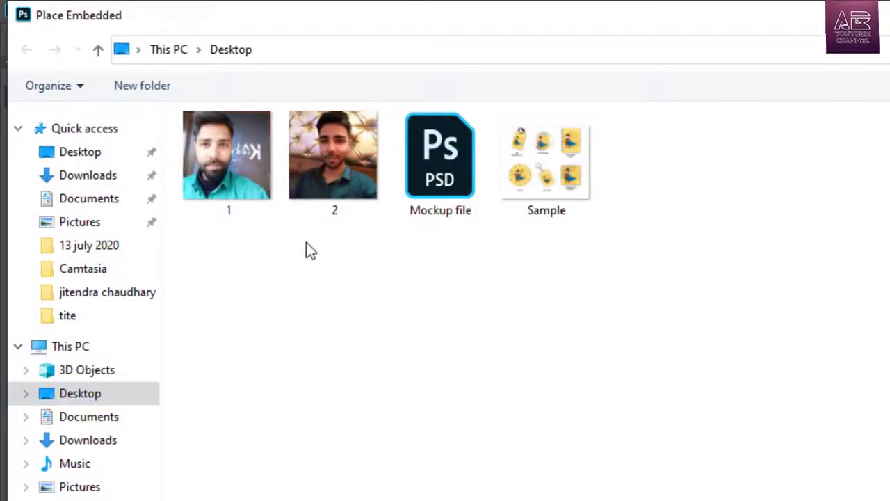
left_click(308, 170)
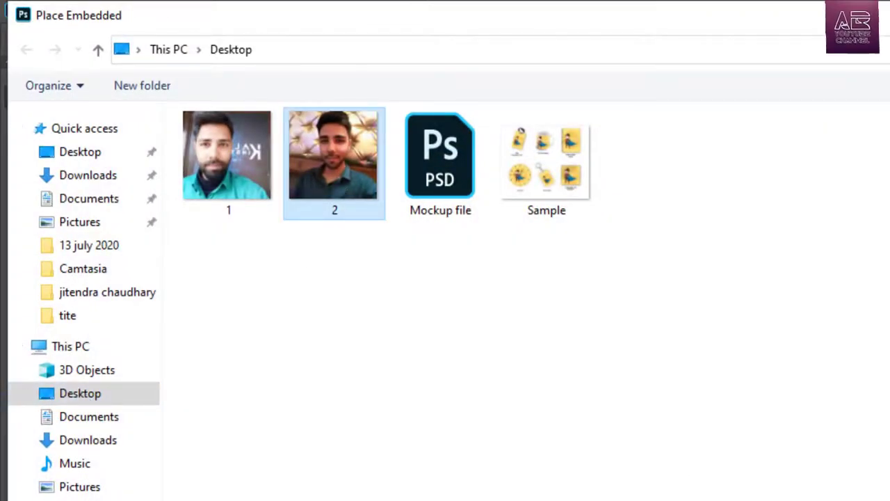
left_click(499, 429)
key("Return")
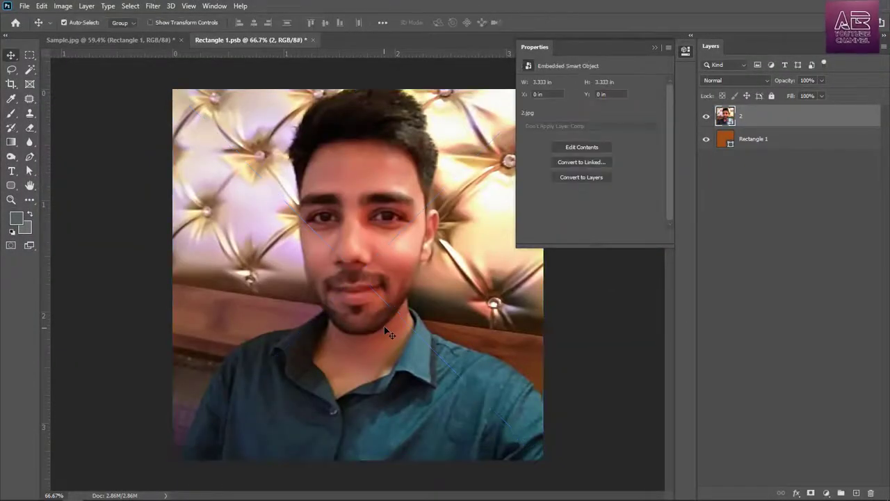
- Save the edited smart object and return to Sample.jpg to check the photo on the luggage tag
left_click(132, 41)
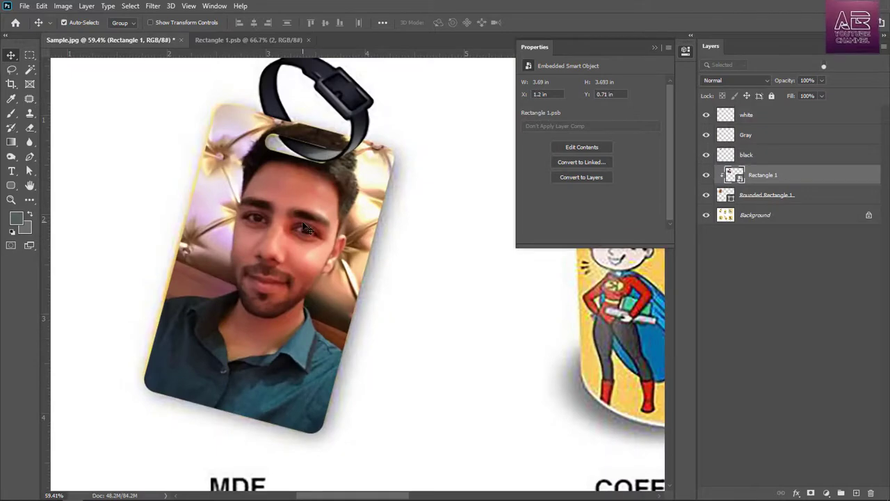
scroll(205, 175, "down", 6)
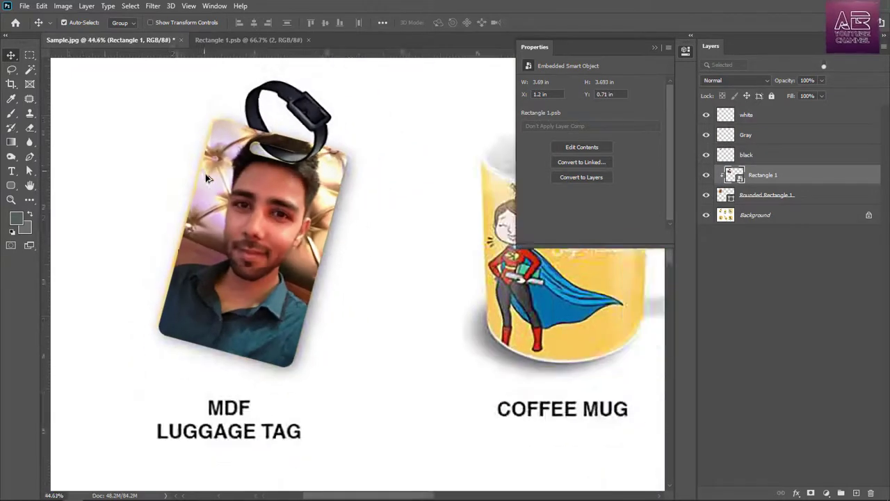
scroll(228, 217, "up", 5)
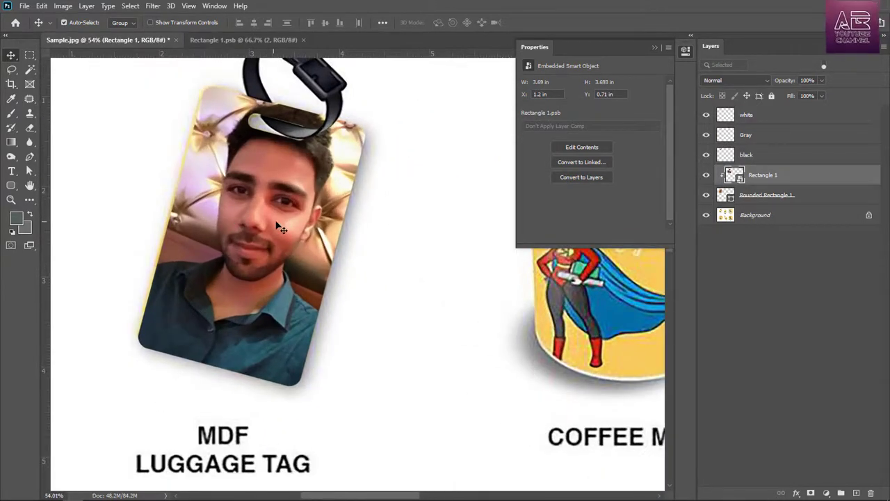
left_click_drag(315, 239, 326, 243)
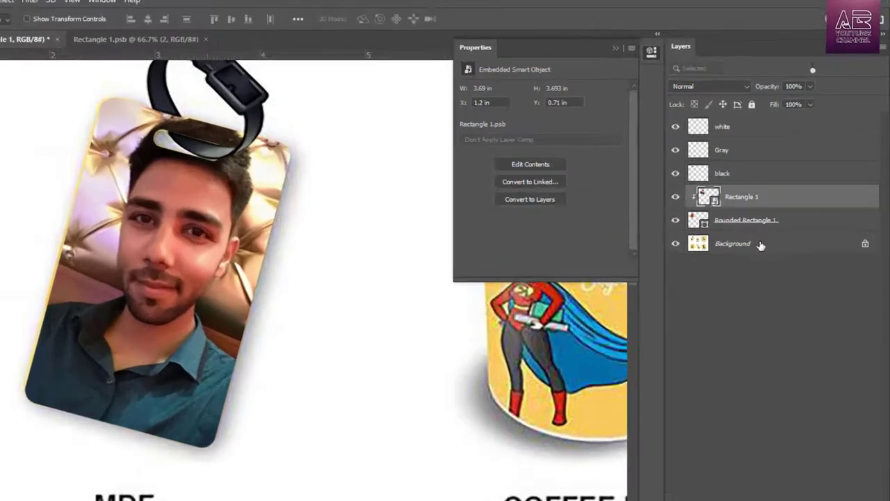
- Add a new layer directly above Background and fill it with white sampled from the canvas
left_click(777, 215)
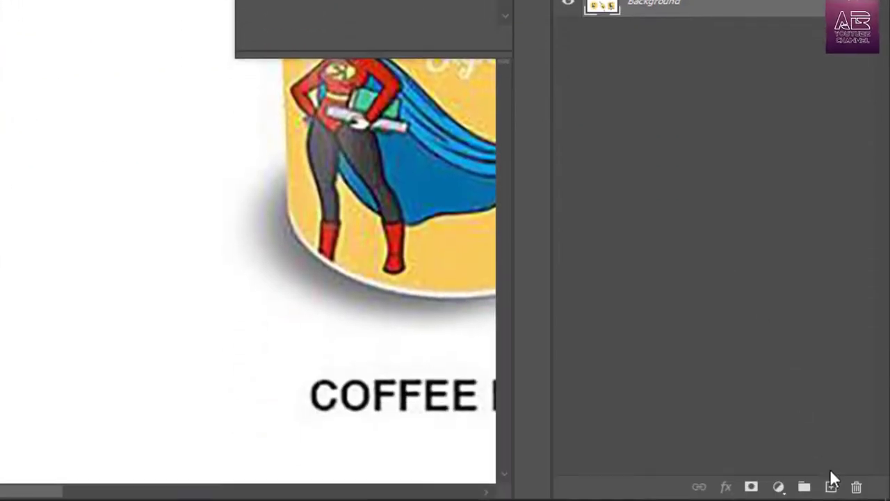
left_click(832, 485)
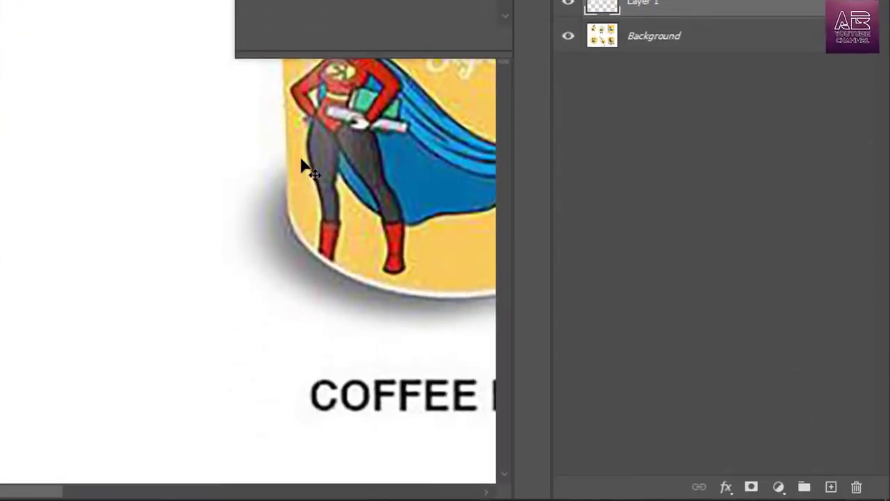
key("i")
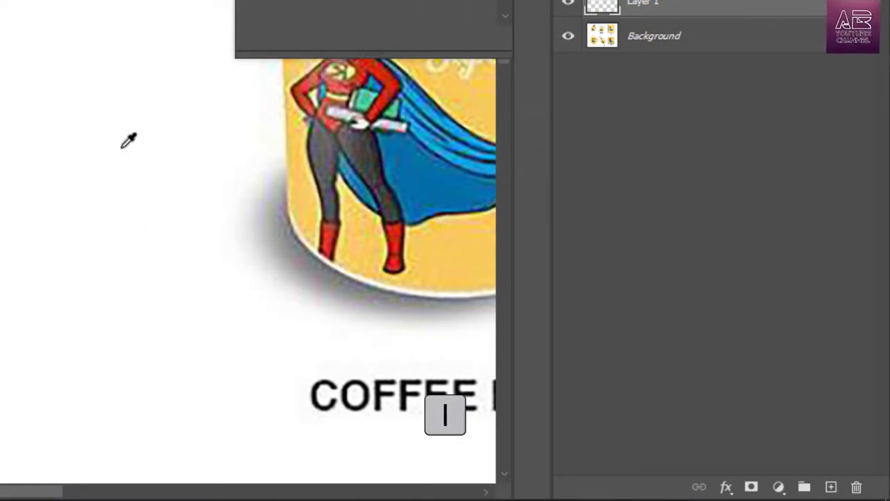
left_click(128, 112)
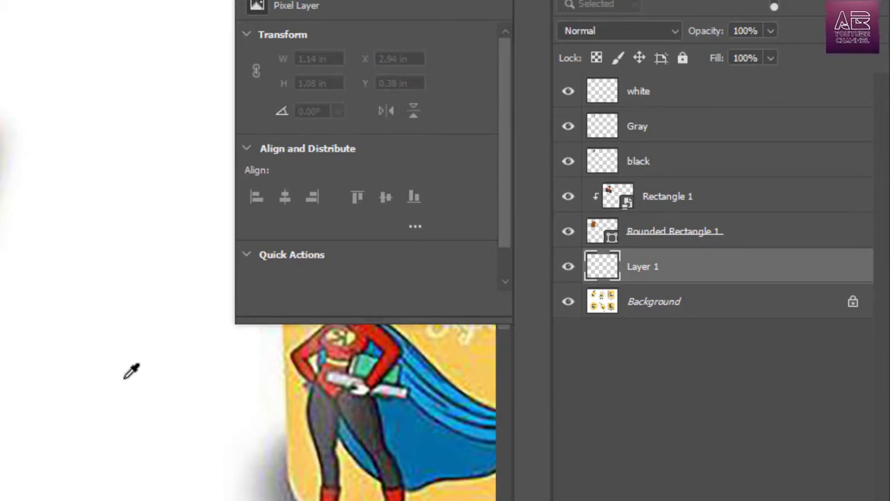
key("alt+BackSpace")
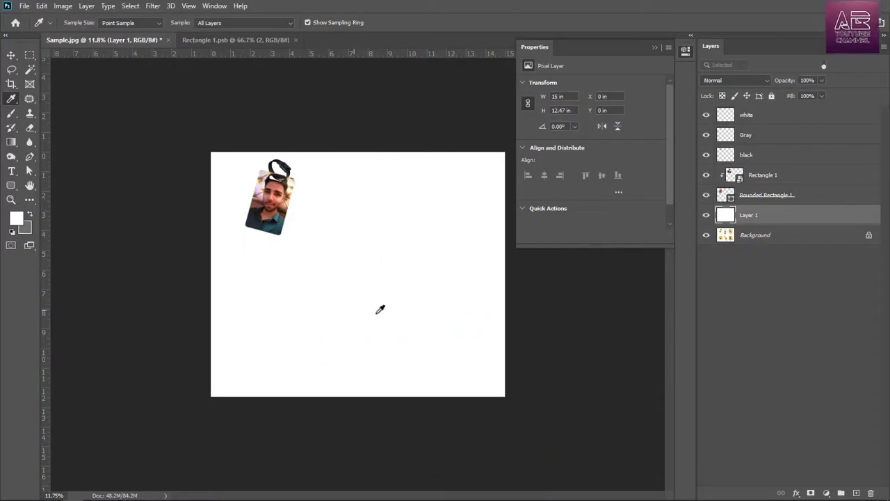
- Examine the luggage tag and its strap against the plain white backdrop
scroll(313, 214, "up", 7)
scroll(167, 93, "up", 7)
scroll(346, 357, "down", 5)
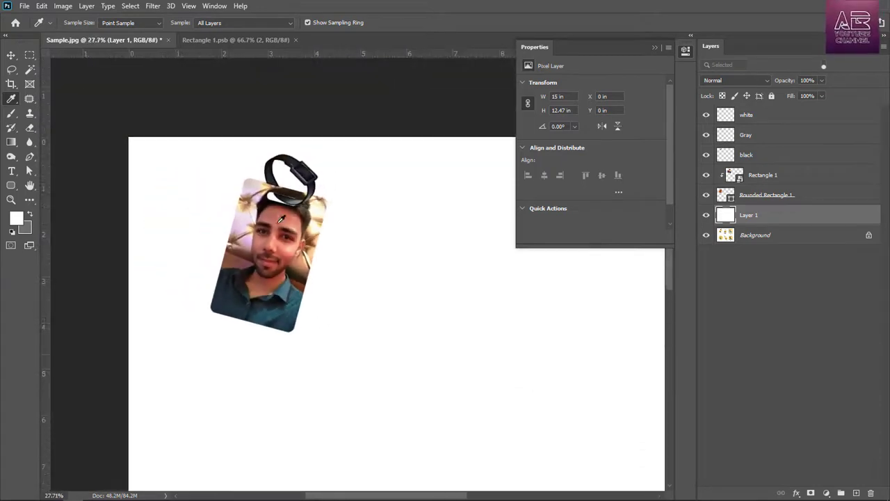
scroll(277, 253, "up", 6)
scroll(277, 250, "up", 2)
scroll(278, 251, "down", 2)
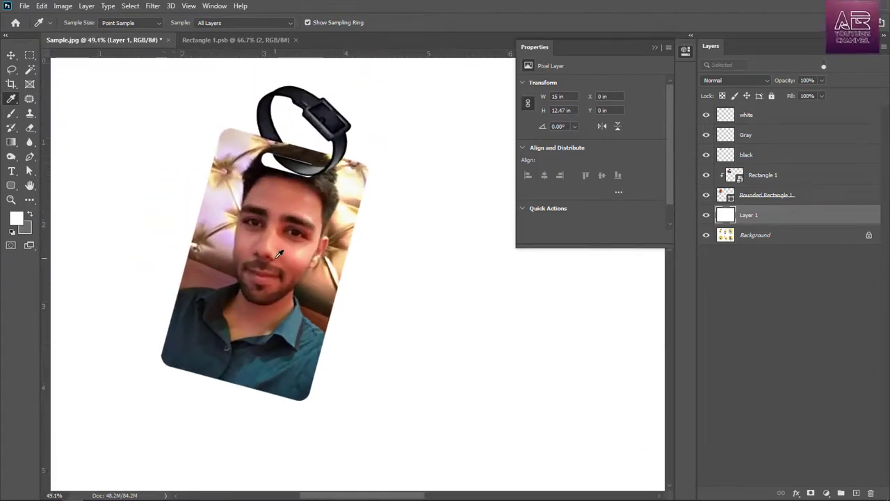
scroll(278, 253, "up", 2)
scroll(279, 255, "down", 1)
scroll(272, 260, "up", 1)
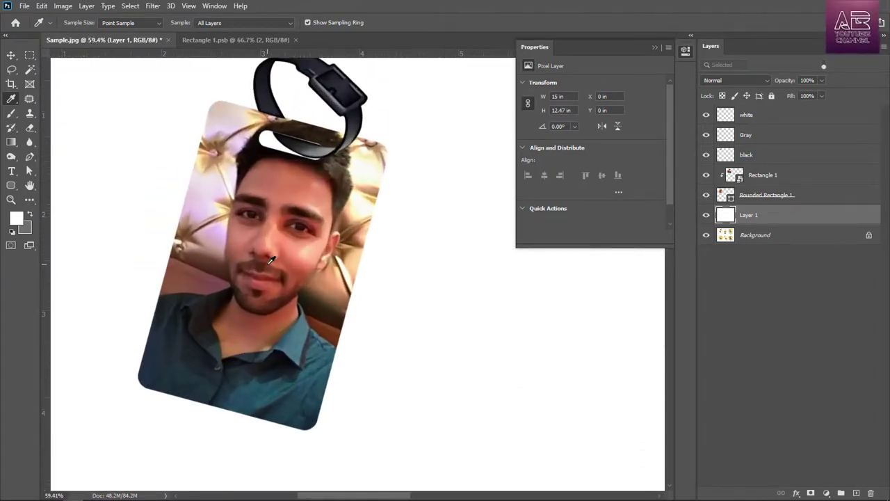
- Add a Drop Shadow effect to the Rounded Rectangle 1 layer with its opacity set to 75%
left_click(785, 198)
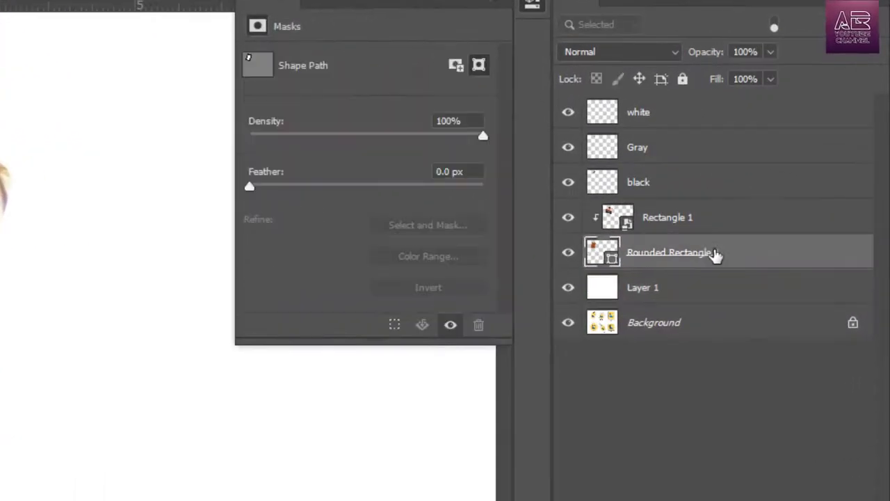
right_click(763, 260)
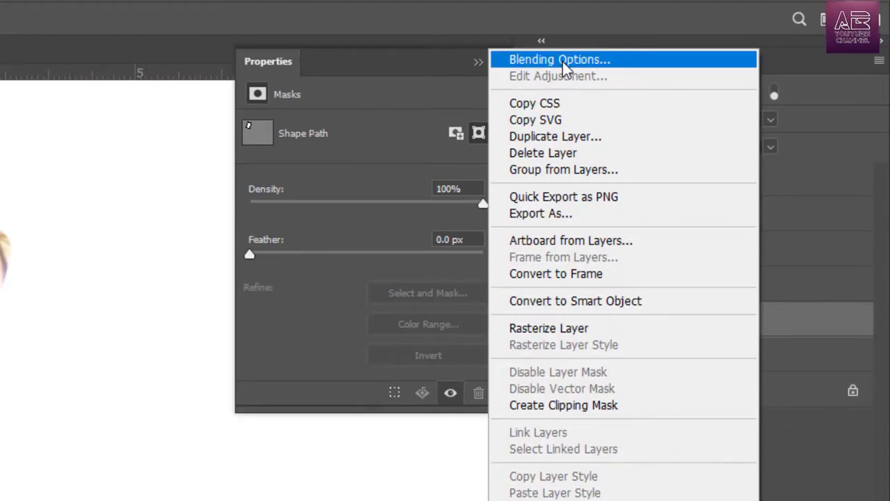
left_click(563, 62)
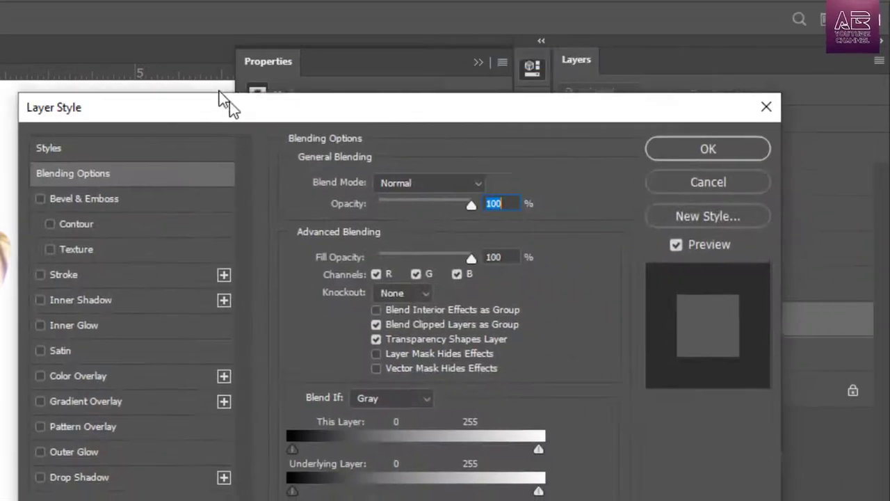
left_click(62, 465)
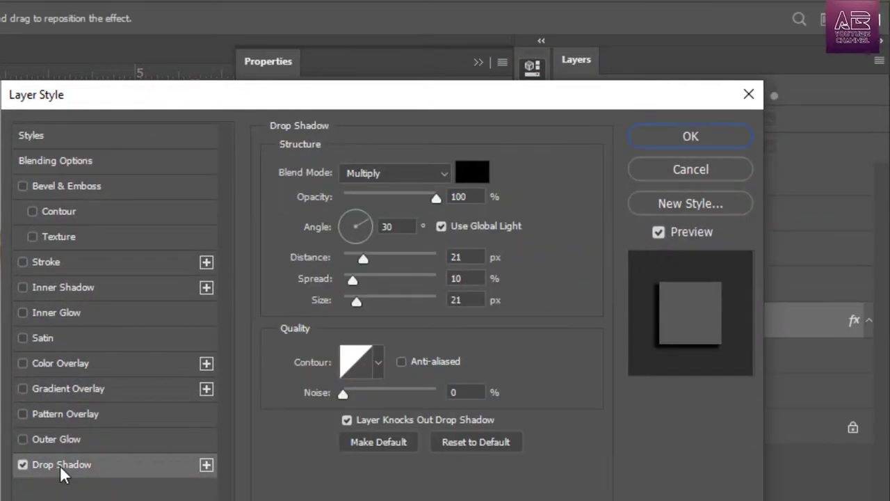
left_click_drag(307, 100, 312, 79)
left_click_drag(489, 176, 415, 176)
type("75")
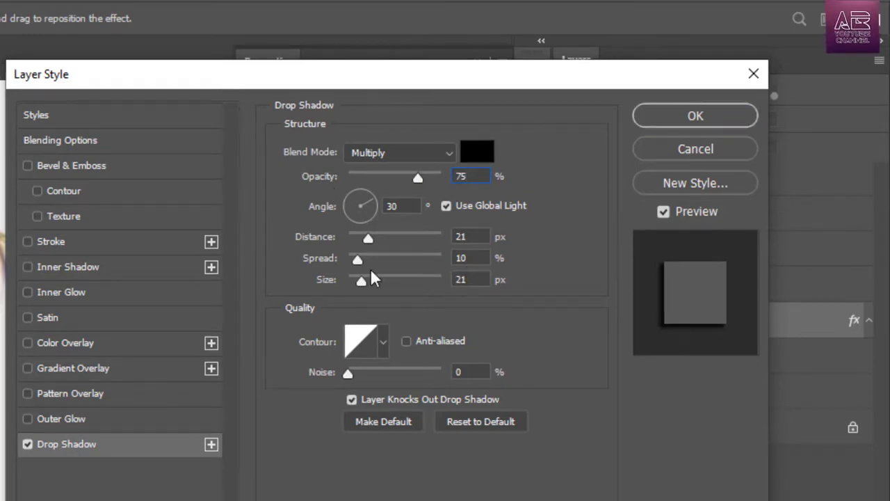
- Set the drop shadow's distance to 25 px, size to 50 px and spread to 0%
left_click_drag(482, 235, 386, 243)
type("25")
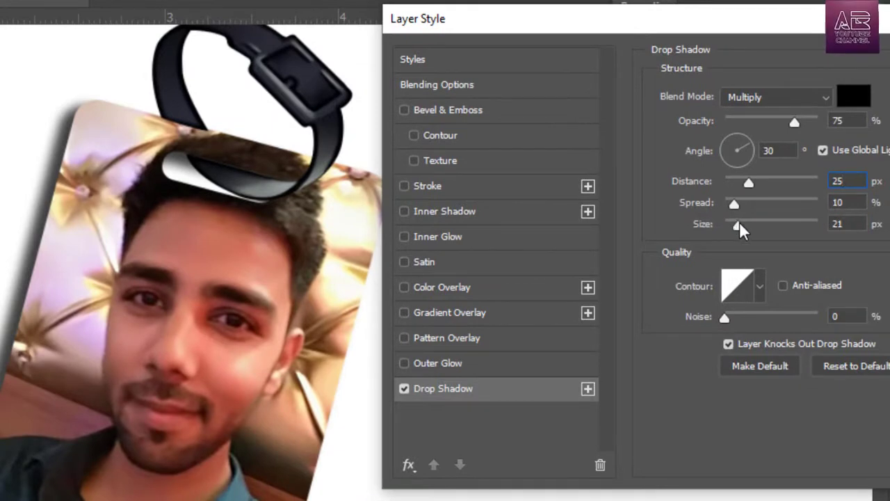
key("Tab")
key("Tab")
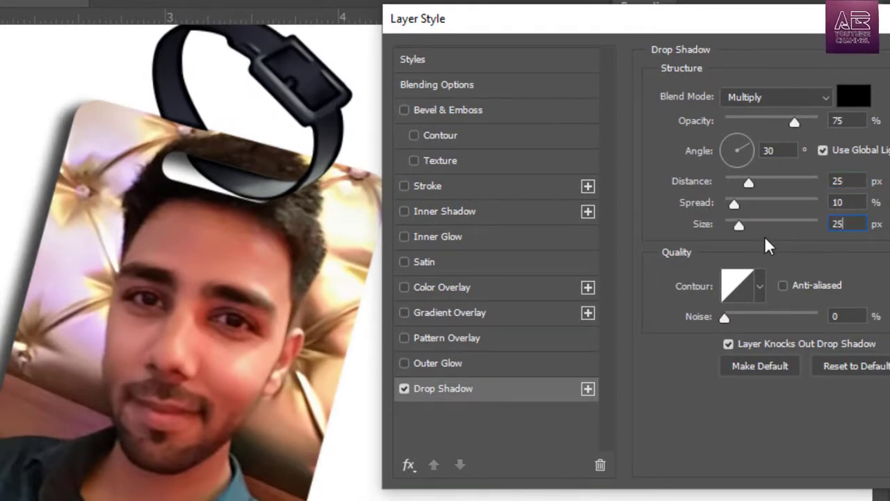
type("50")
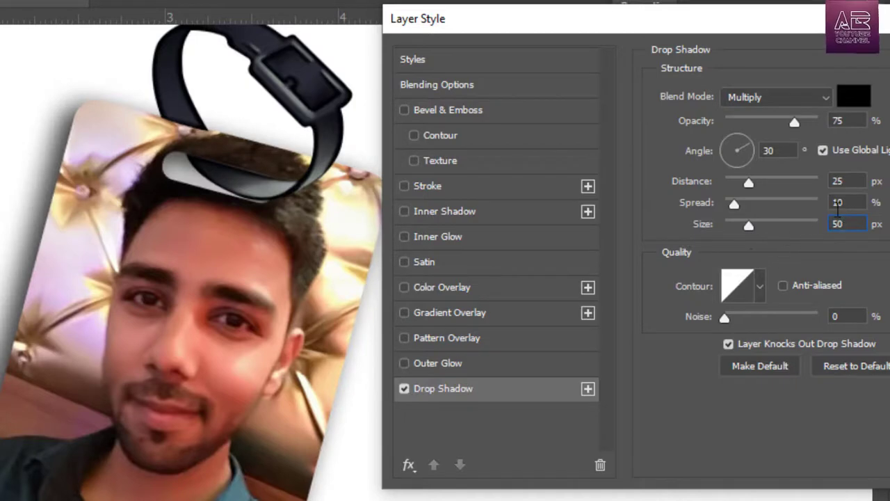
left_click_drag(735, 204, 664, 218)
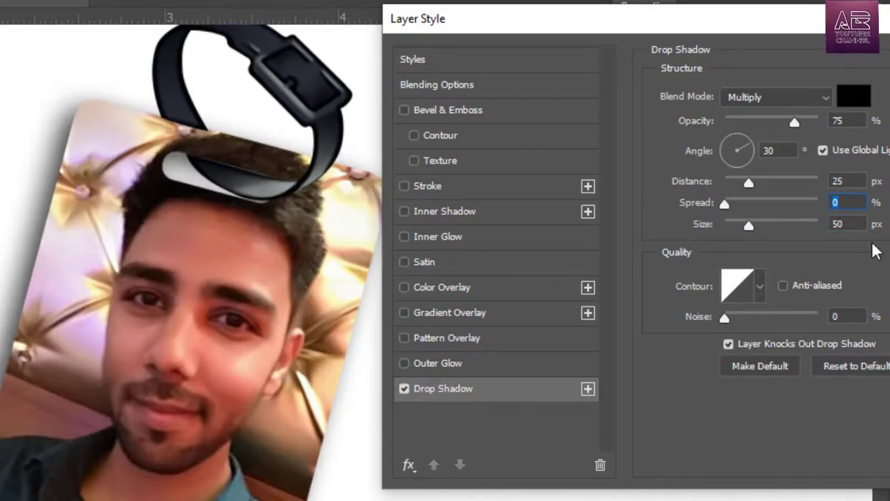
- Increase the drop shadow's size to 75 px and apply the layer style
left_click(853, 180)
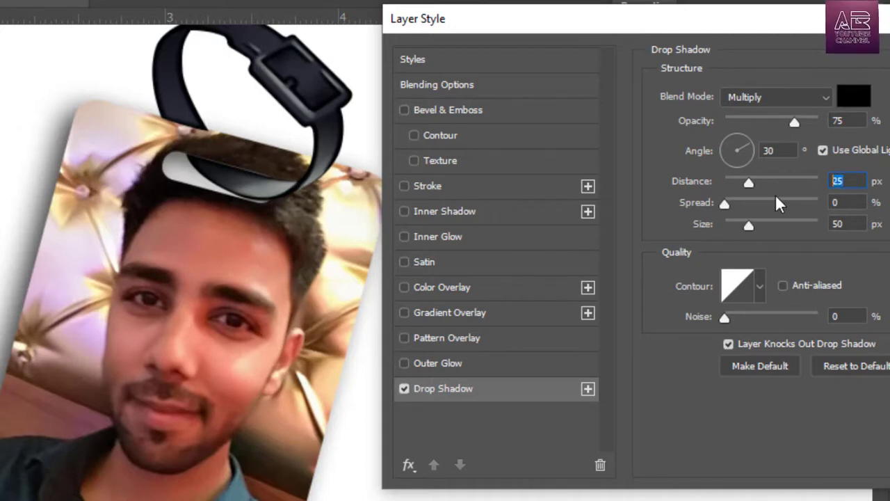
left_click(852, 224)
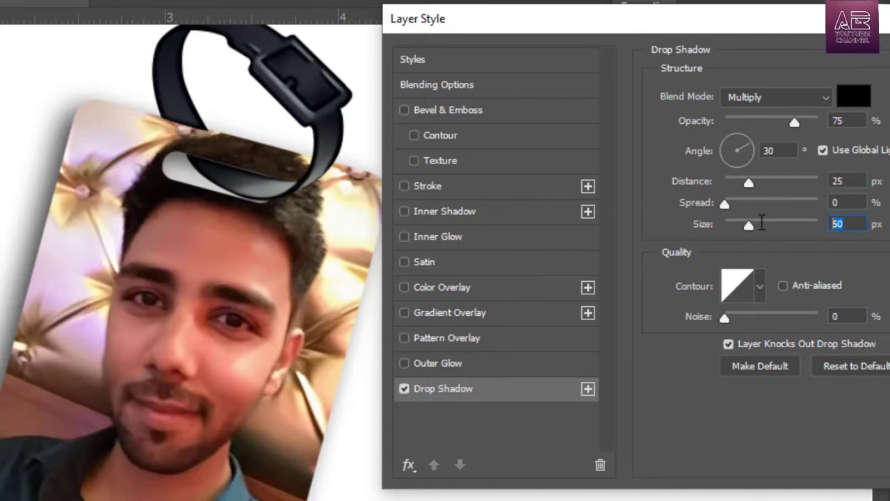
type("75")
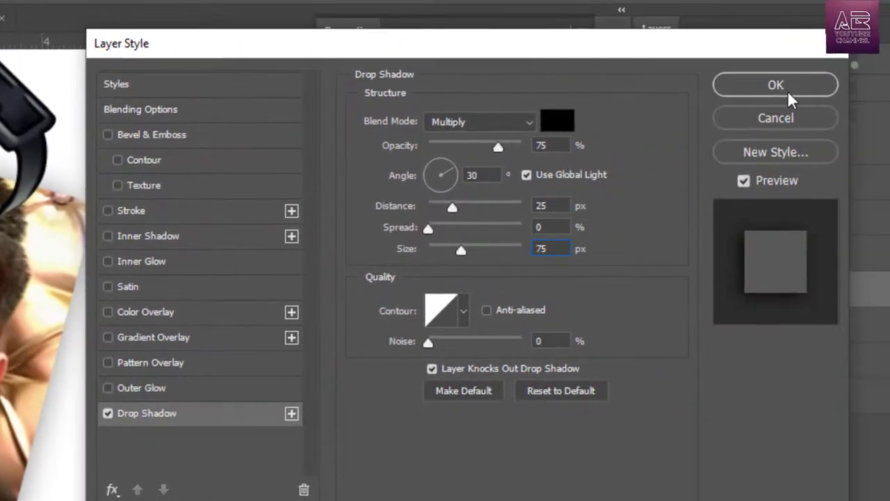
left_click(789, 89)
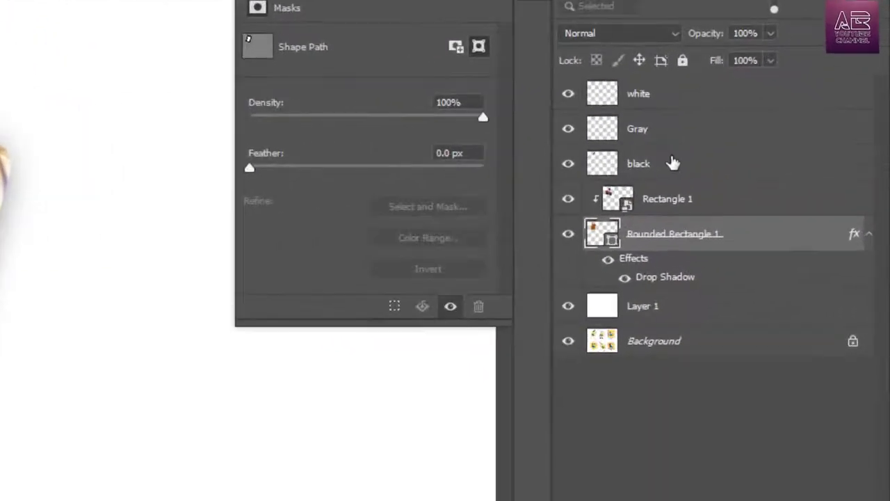
- Copy the layer style of Rounded Rectangle 1 and paste it onto the black strap layer
left_click(753, 159)
right_click(679, 235)
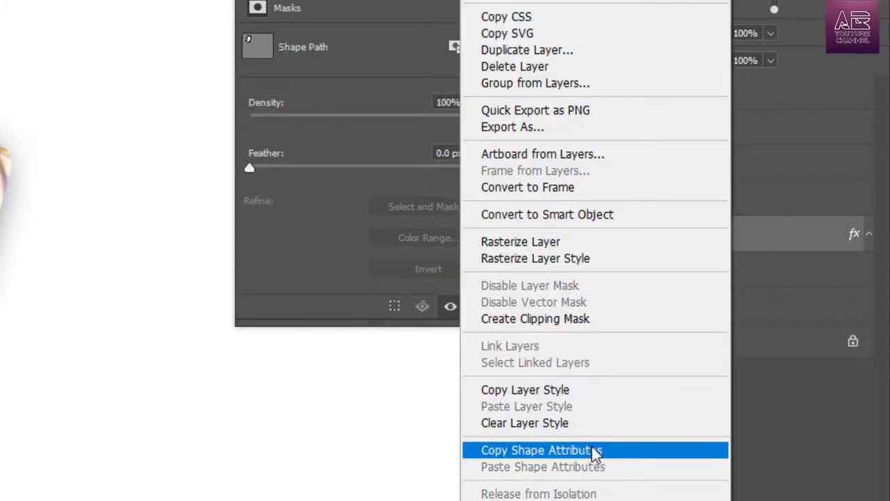
left_click(569, 390)
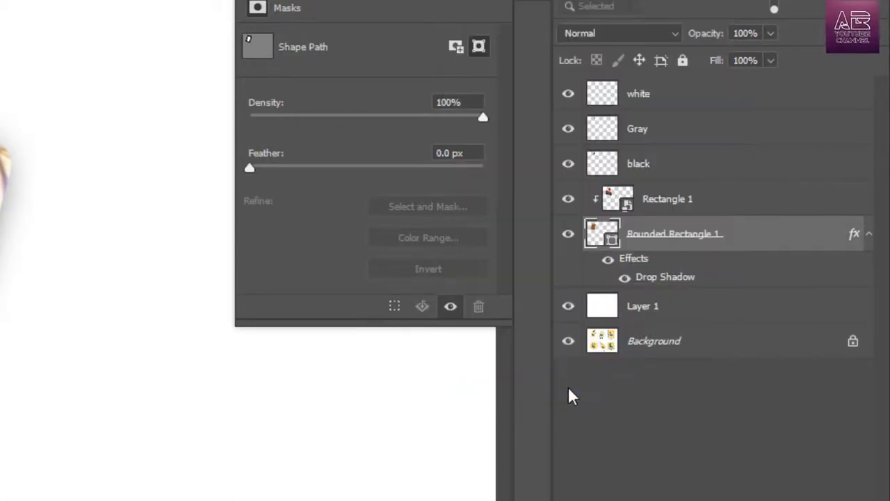
left_click(668, 166)
right_click(685, 166)
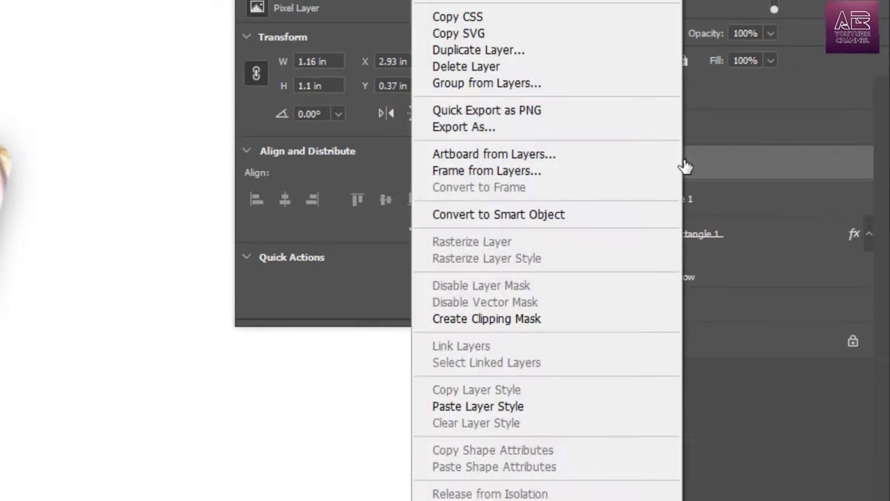
left_click(534, 408)
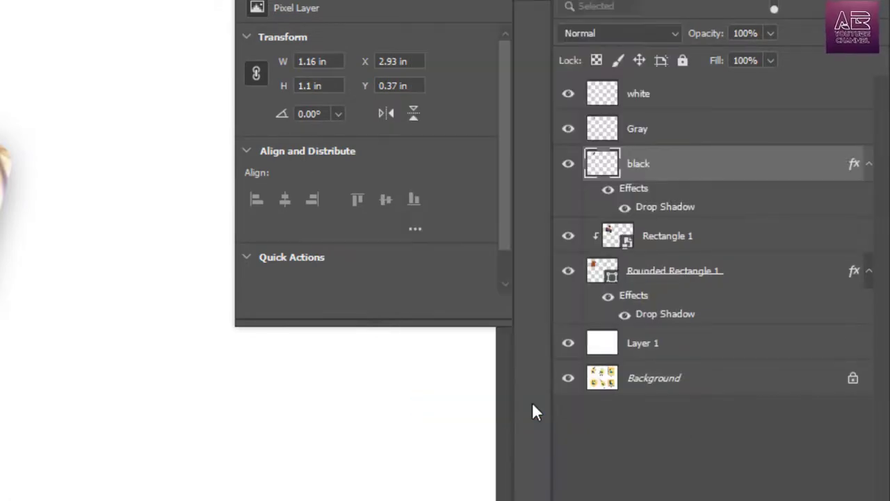
- Inspect the drop shadows around the strap and the tag, both close up and across the whole canvas
scroll(383, 207, "up", 2)
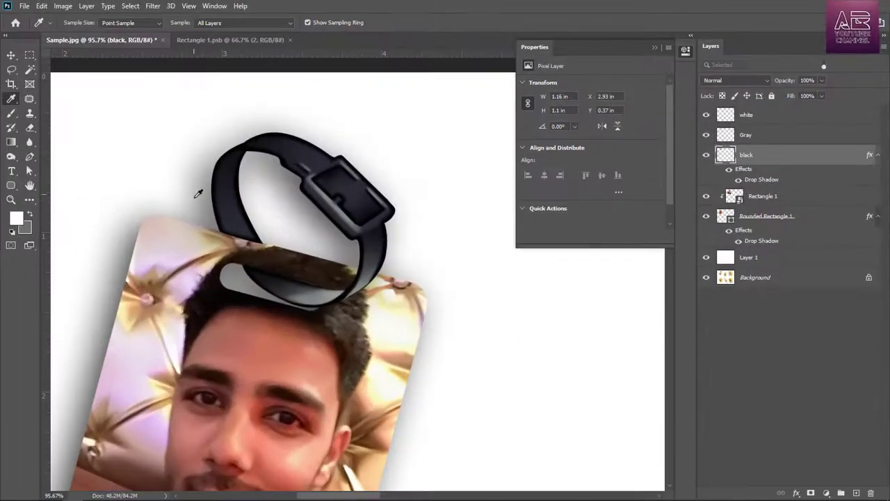
scroll(198, 192, "down", 3)
scroll(285, 230, "up", 3)
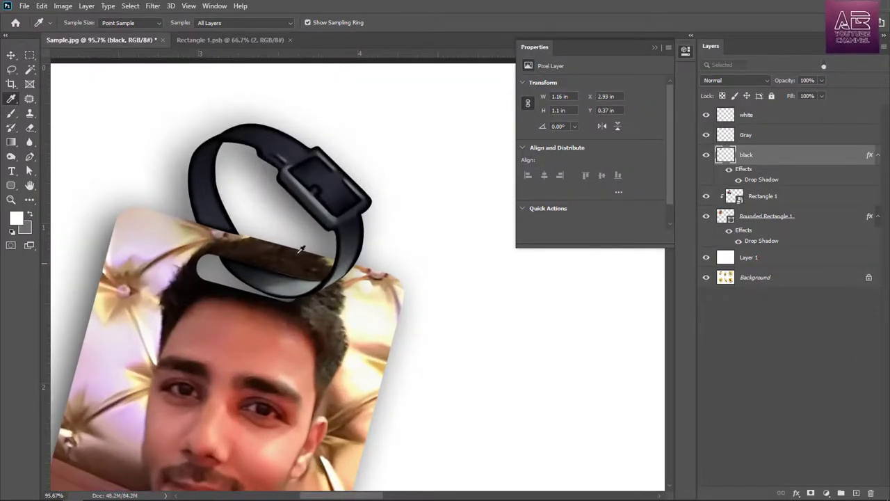
scroll(301, 249, "down", 4)
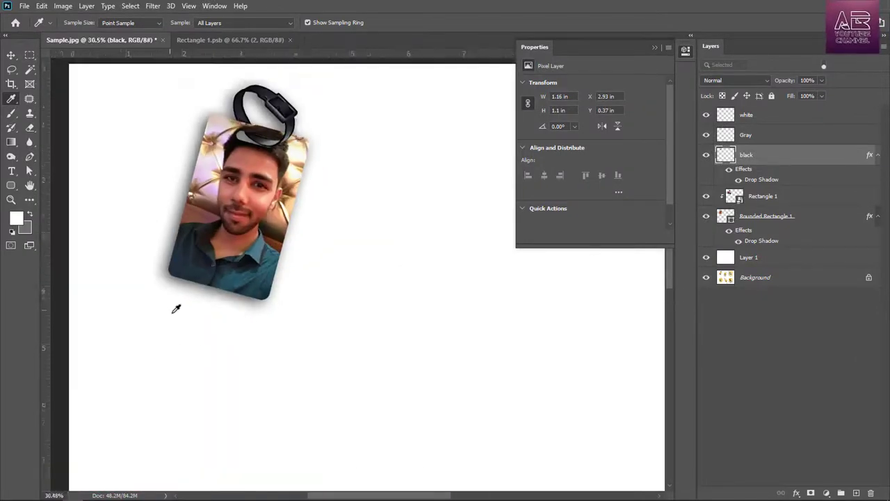
scroll(304, 223, "down", 2)
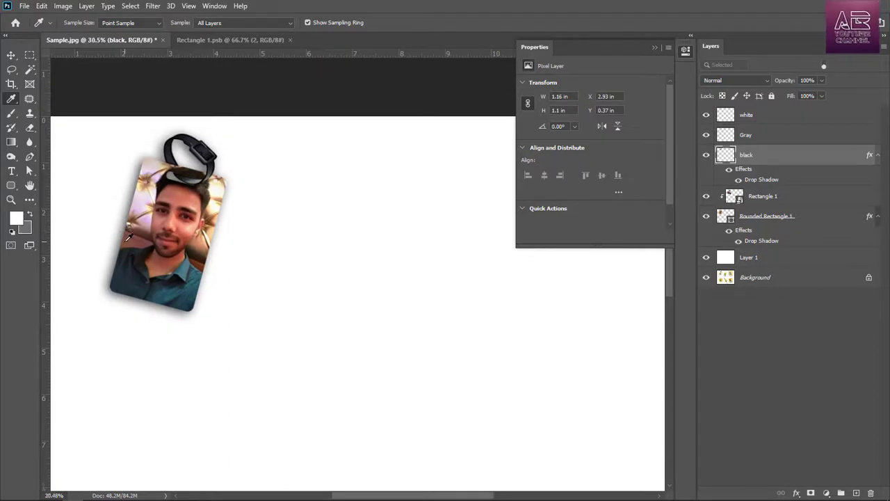
scroll(127, 237, "up", 3)
scroll(82, 251, "down", 2)
scroll(189, 243, "up", 2)
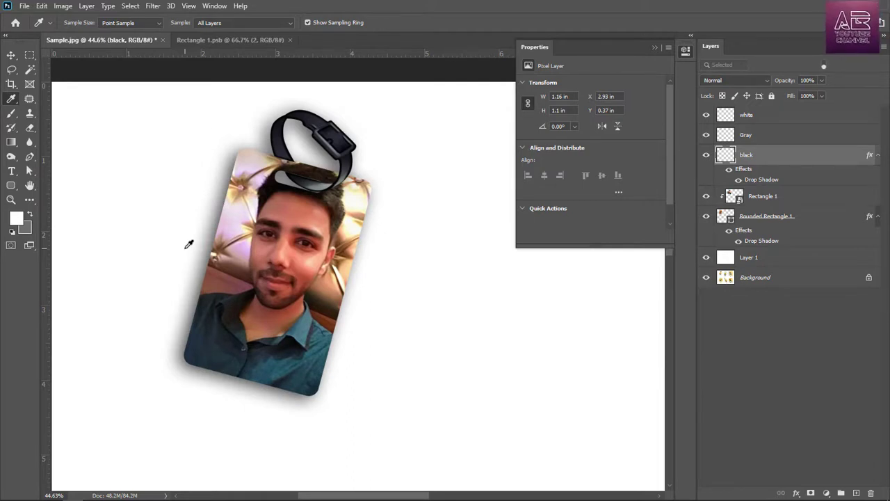
scroll(204, 240, "down", 3)
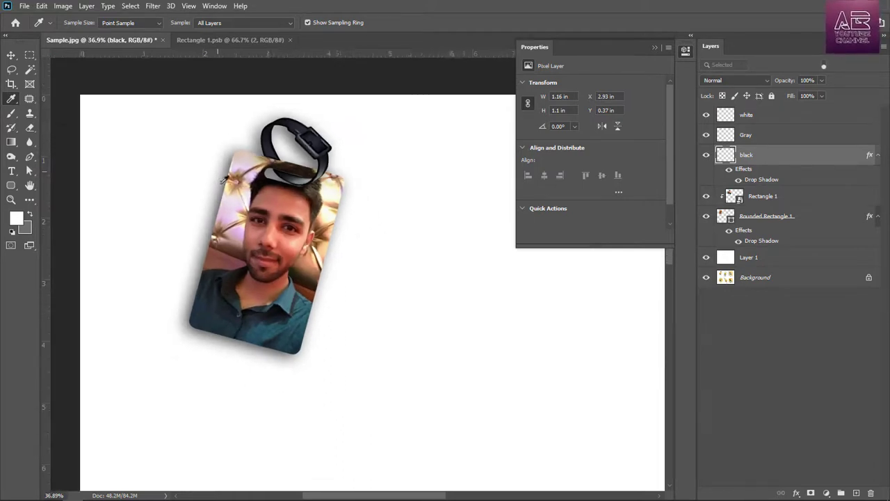
scroll(360, 182, "up", 1)
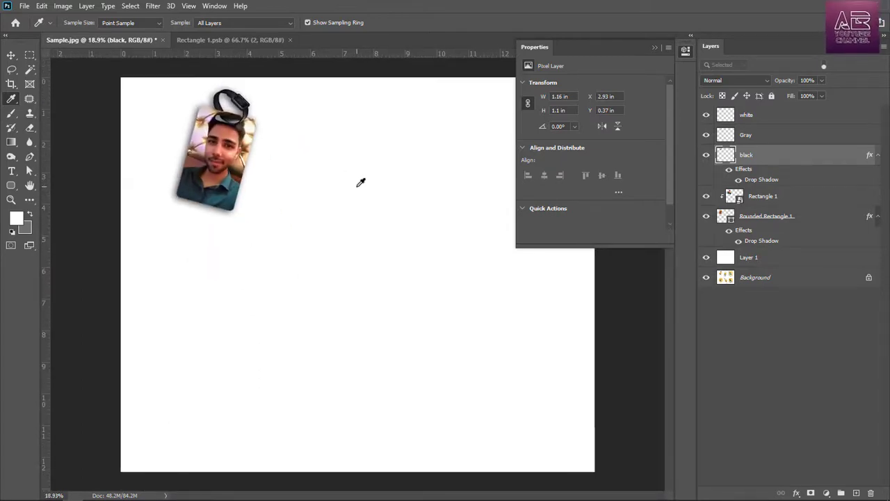
scroll(366, 180, "up", 4)
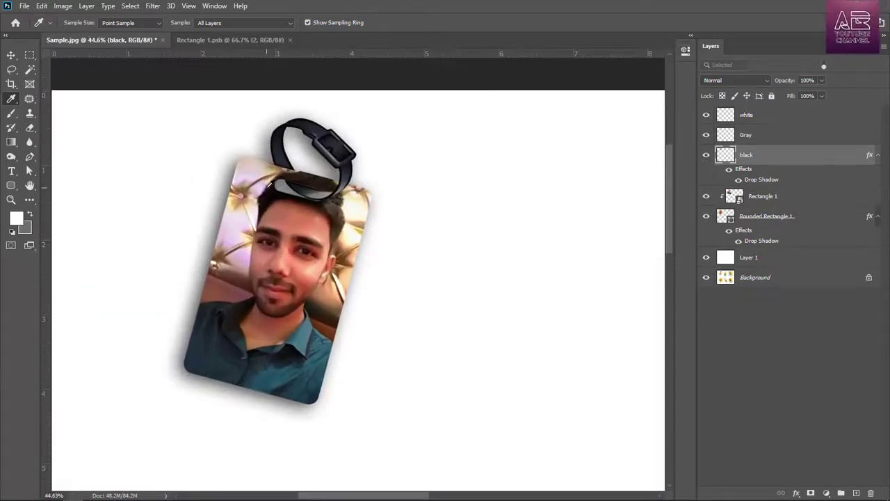